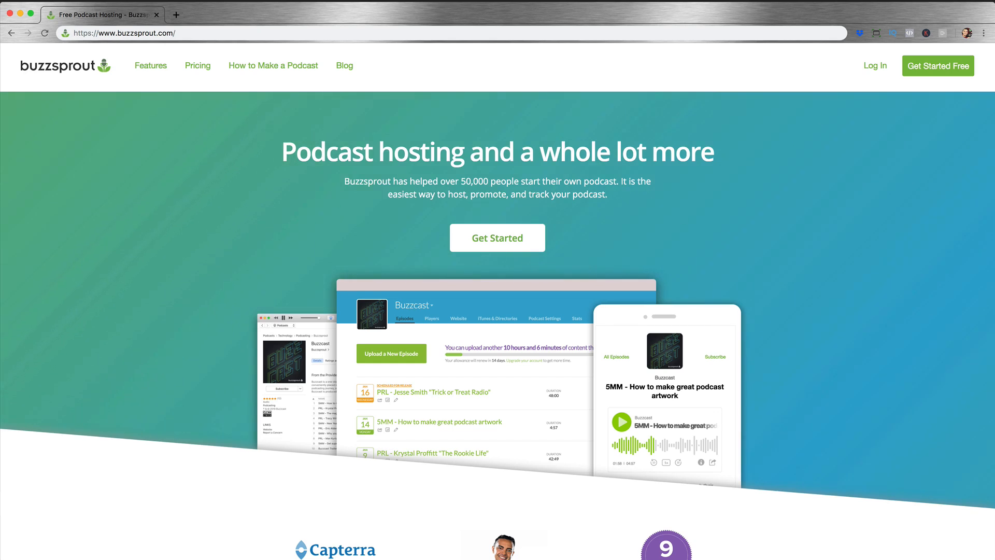
Step: Open the website smartpassiveincome.com/buzzsprout
click(202, 33)
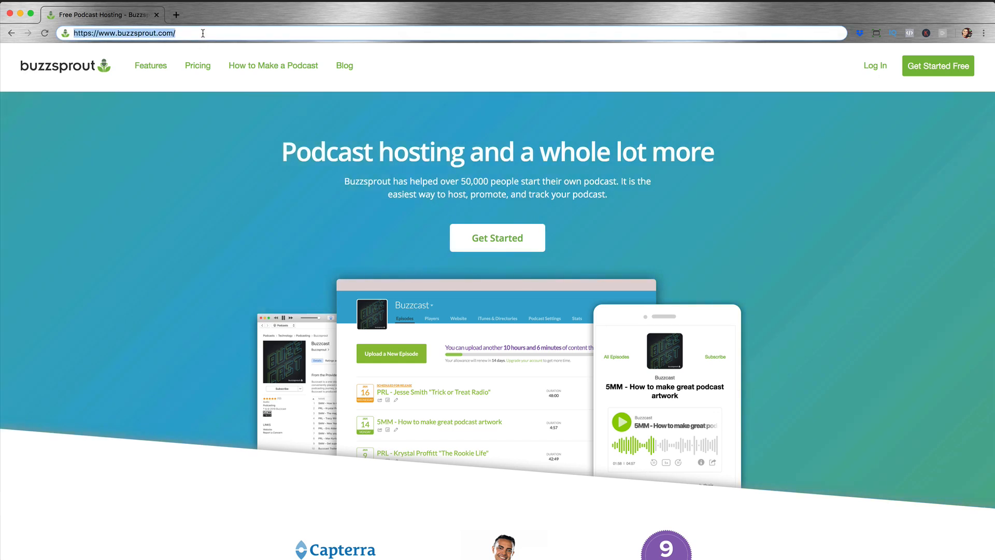
text(smartpassiveincome.com)
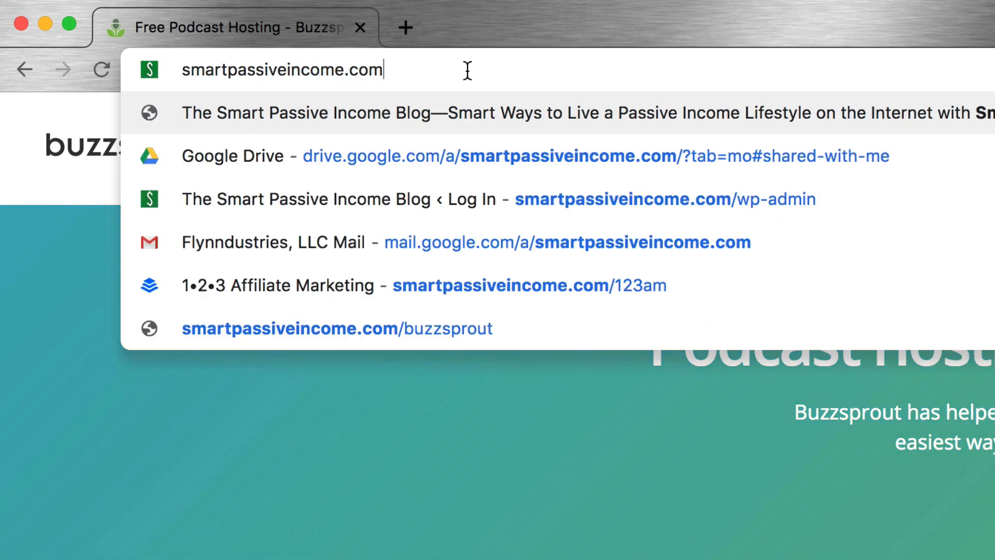
text(/buzzs)
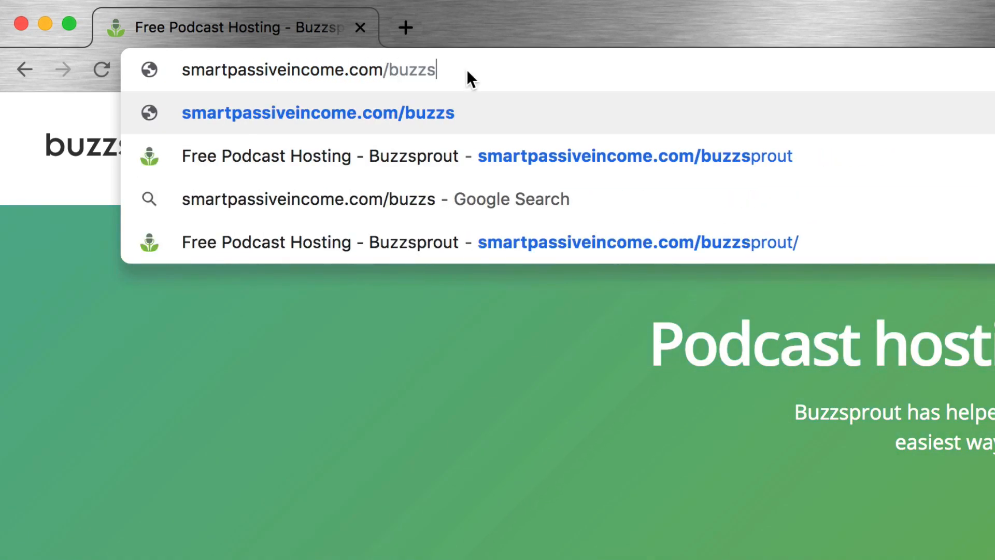
text(prout)
key(Return)
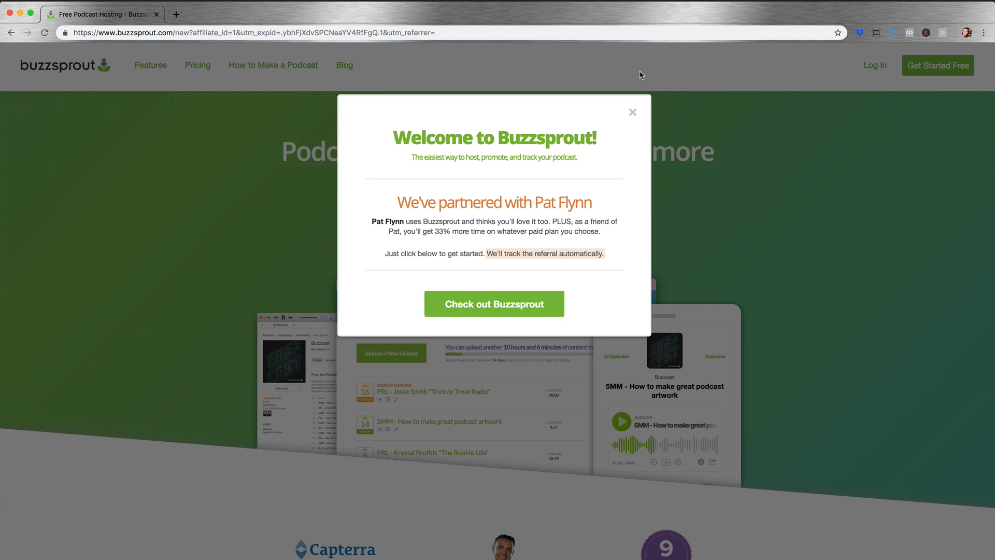
Step: Dismiss the Welcome to Buzzsprout offer and log in to the existing account
click(632, 112)
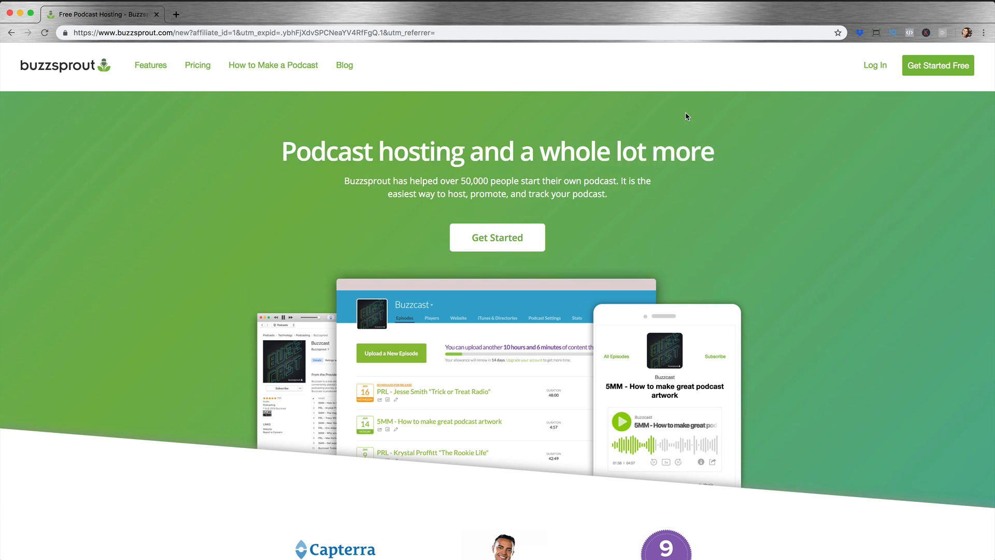
click(876, 66)
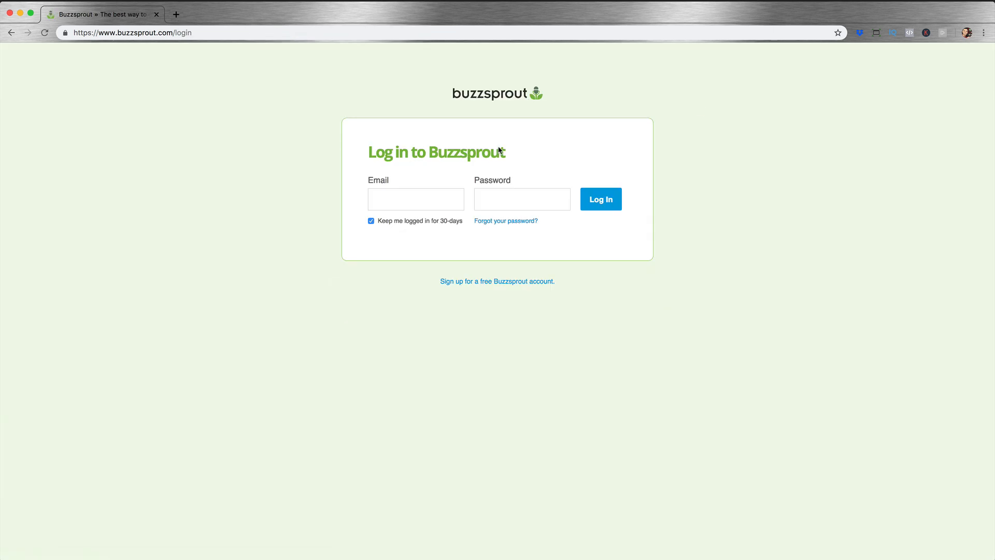
click(396, 198)
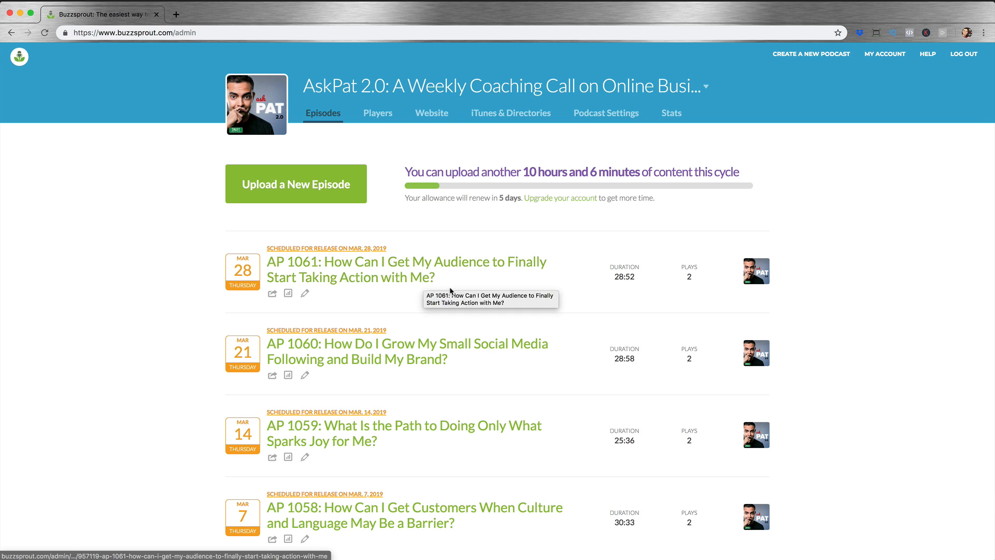
Step: Examine the scheduled episodes and the full episode history of AskPat 2.0, including durations and play numbers such as those of AP 1038
scroll(498, 298, down, 2)
scroll(514, 301, down, 3)
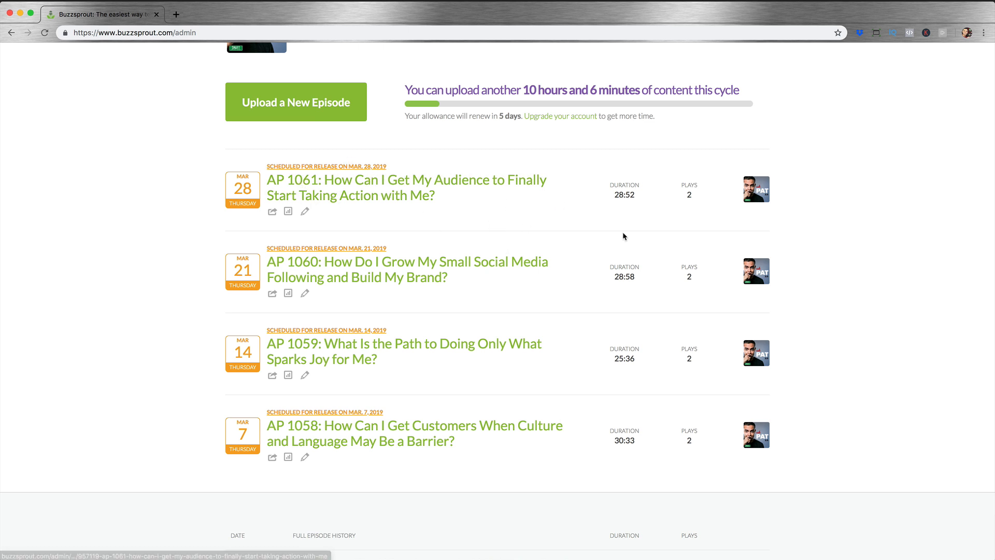
scroll(593, 232, down, 3)
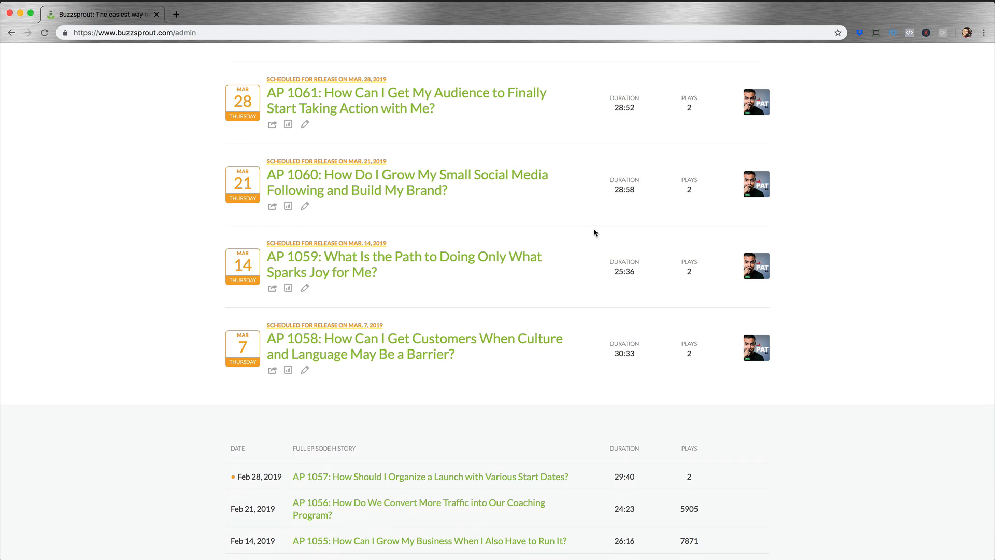
scroll(595, 233, down, 10)
scroll(595, 233, down, 6)
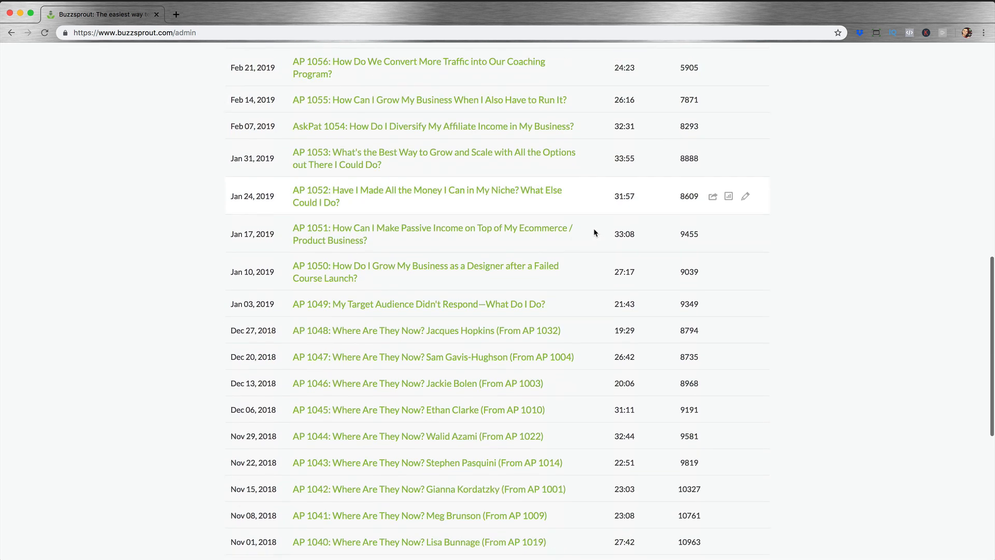
scroll(695, 274, up, 5)
scroll(696, 274, up, 2)
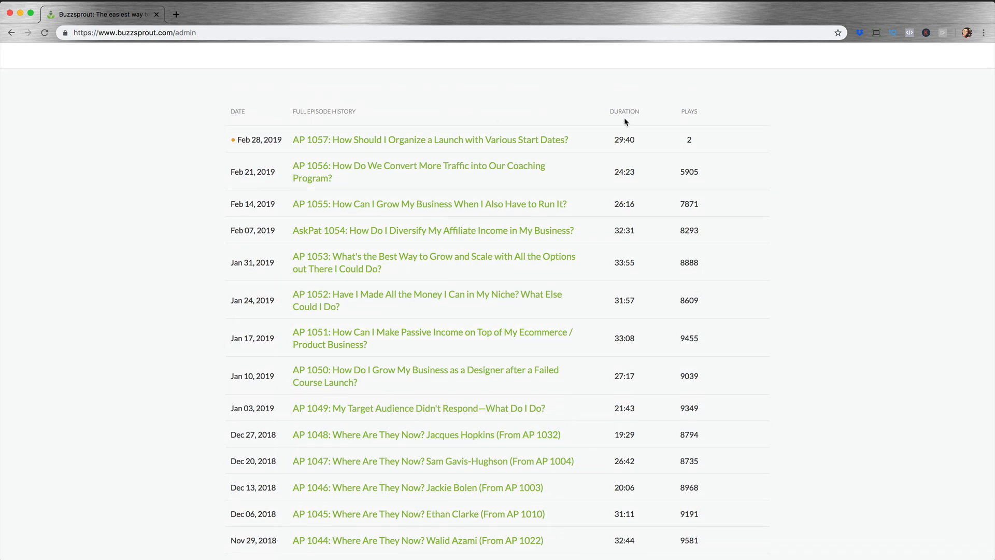
scroll(736, 302, down, 7)
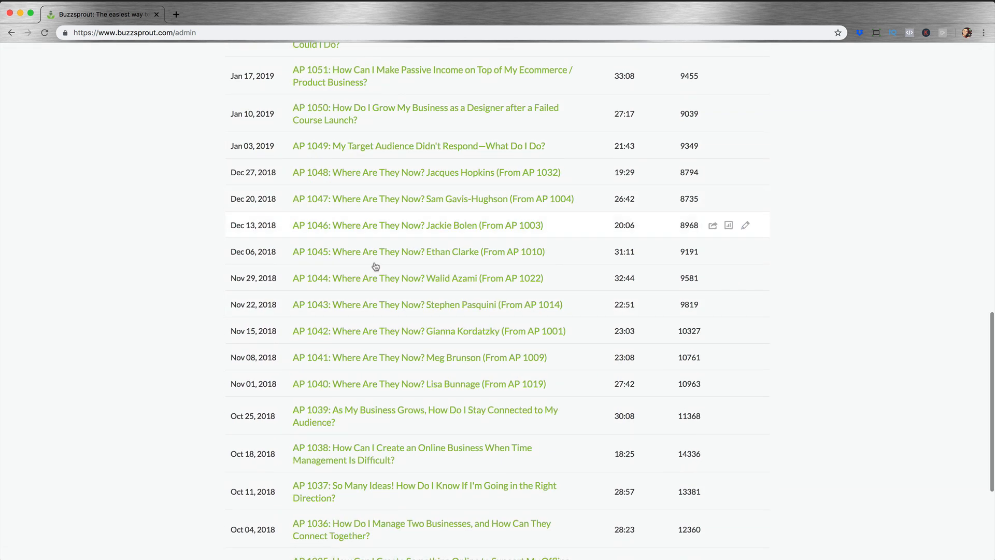
scroll(376, 279, down, 5)
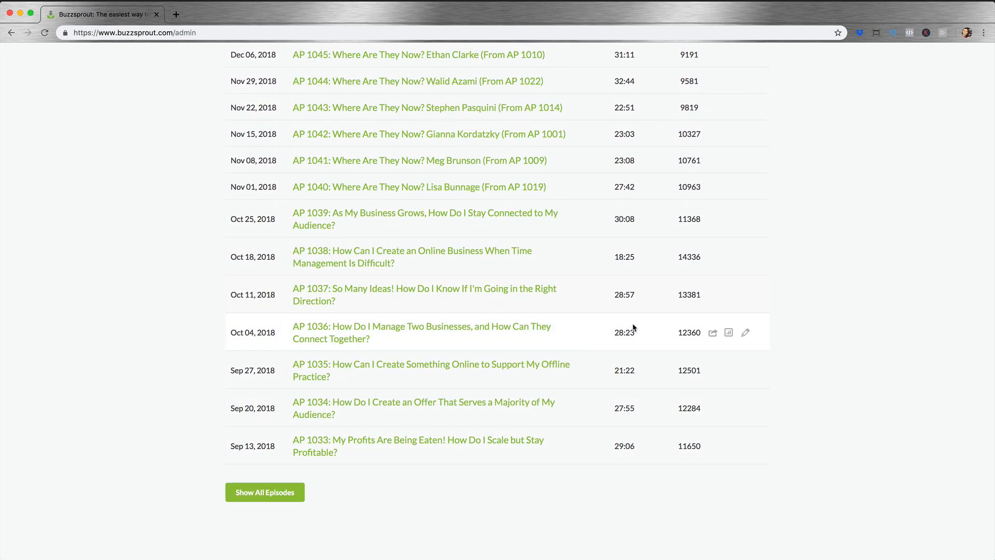
scroll(634, 328, up, 1)
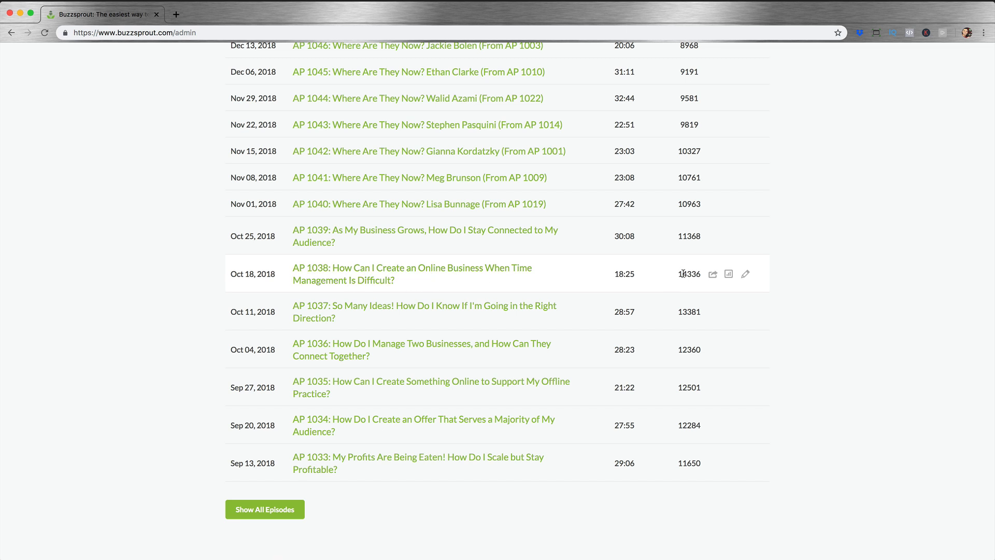
drag(677, 274, 704, 274)
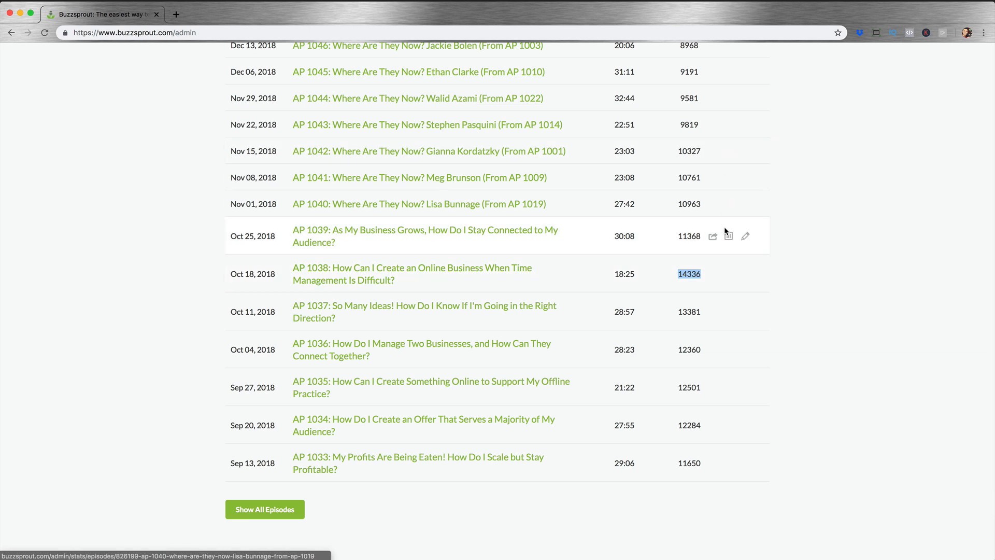
click(860, 306)
scroll(860, 305, up, 3)
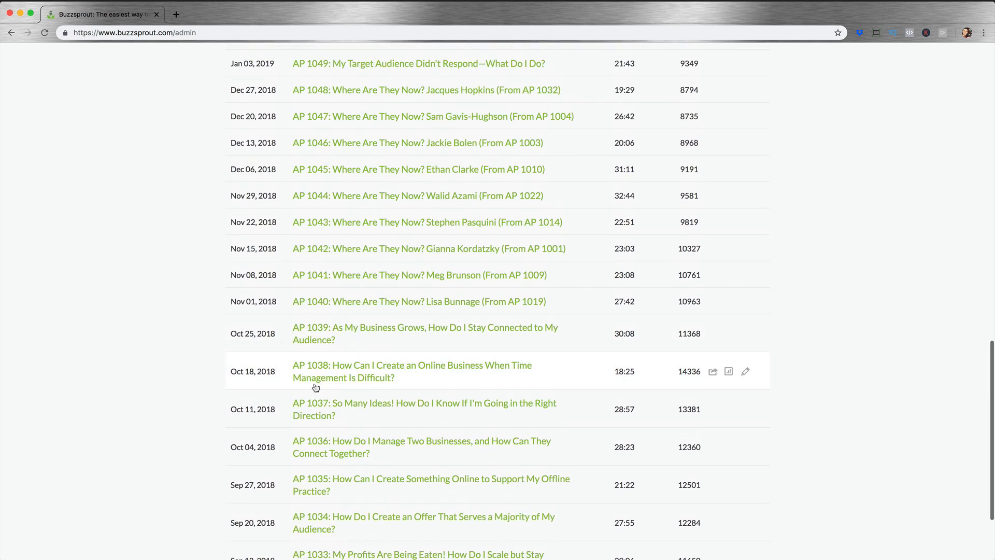
scroll(459, 377, up, 7)
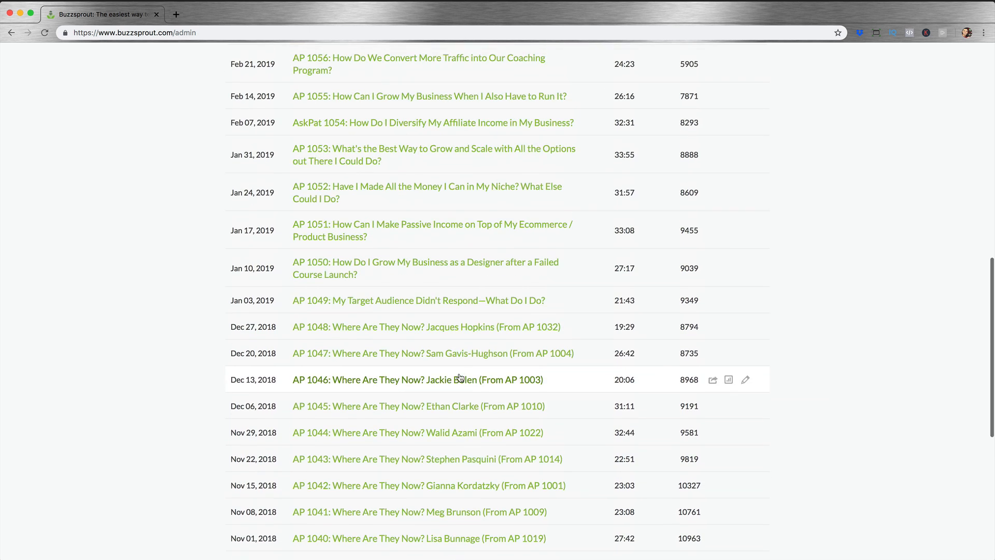
scroll(460, 378, up, 12)
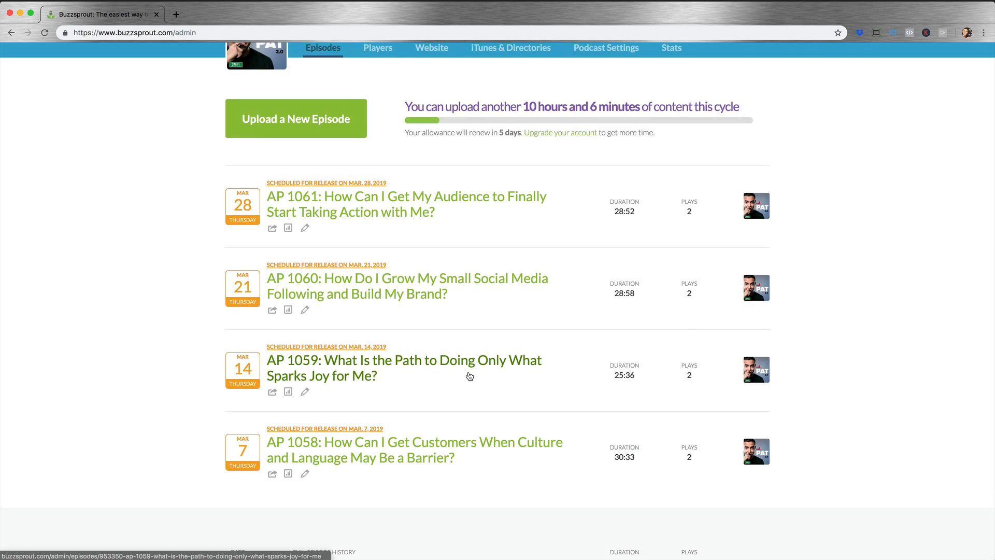
scroll(882, 298, up, 2)
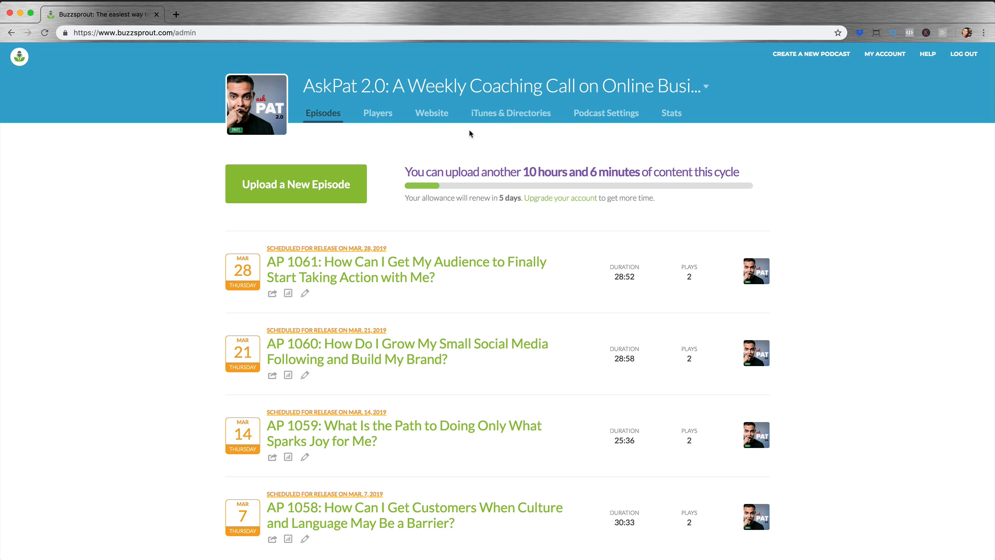
Step: Create a new podcast named "Test Podcast for Awesome People"
mouse_move(287, 122)
click(835, 57)
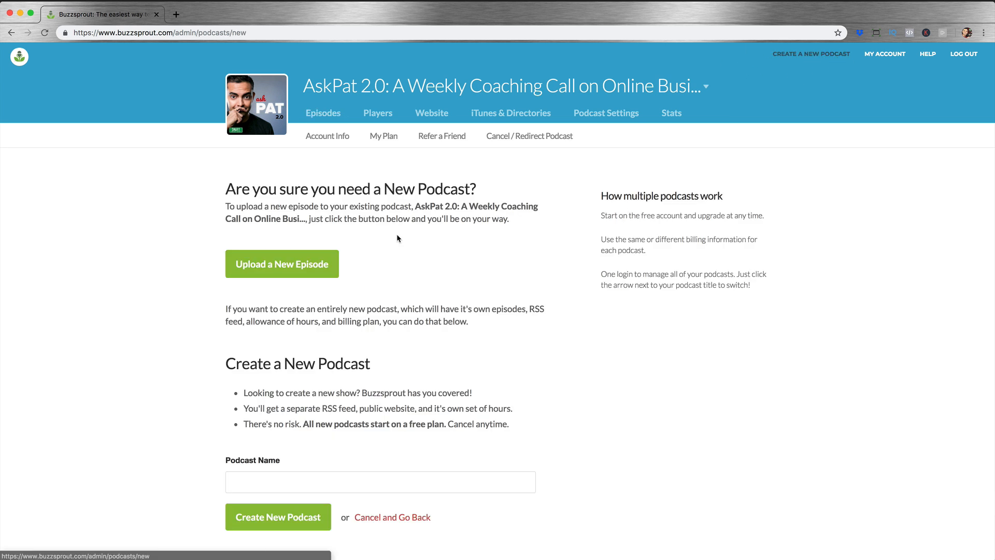
scroll(399, 234, down, 1)
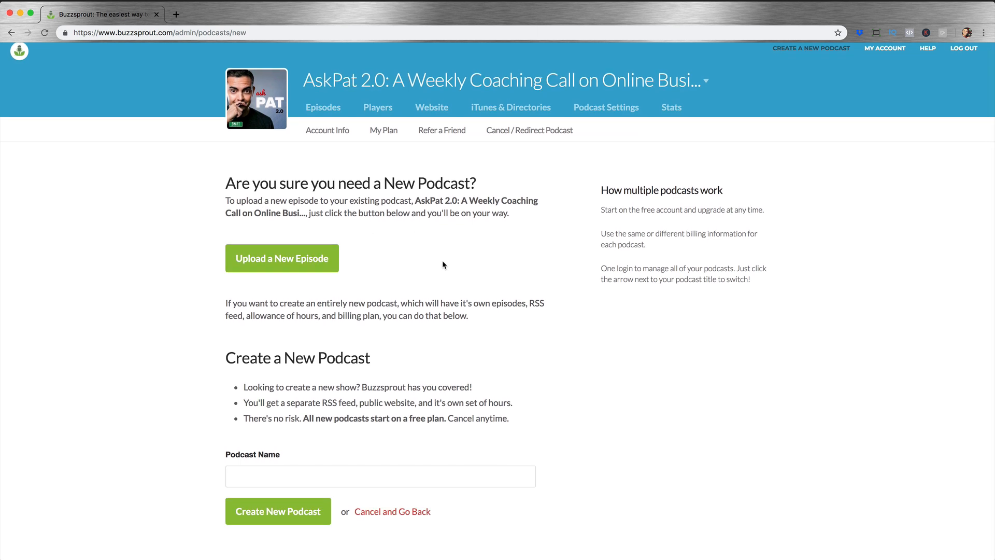
click(311, 476)
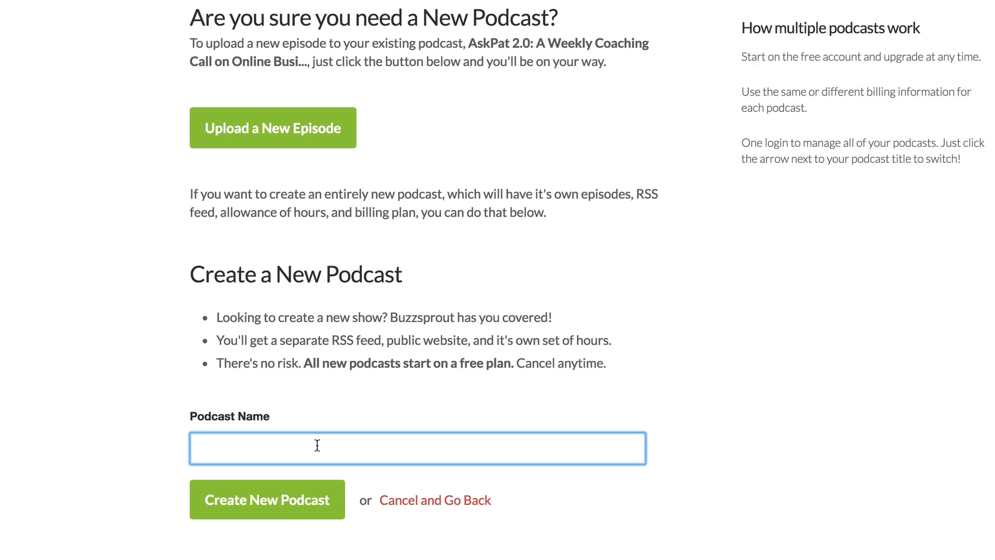
text(Test Podcast for)
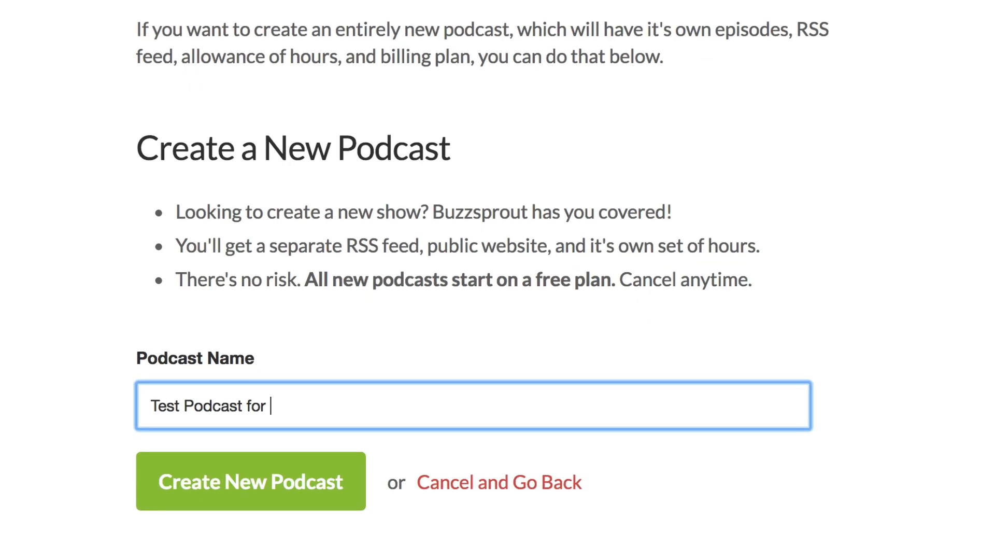
text( Awesome People)
click(292, 482)
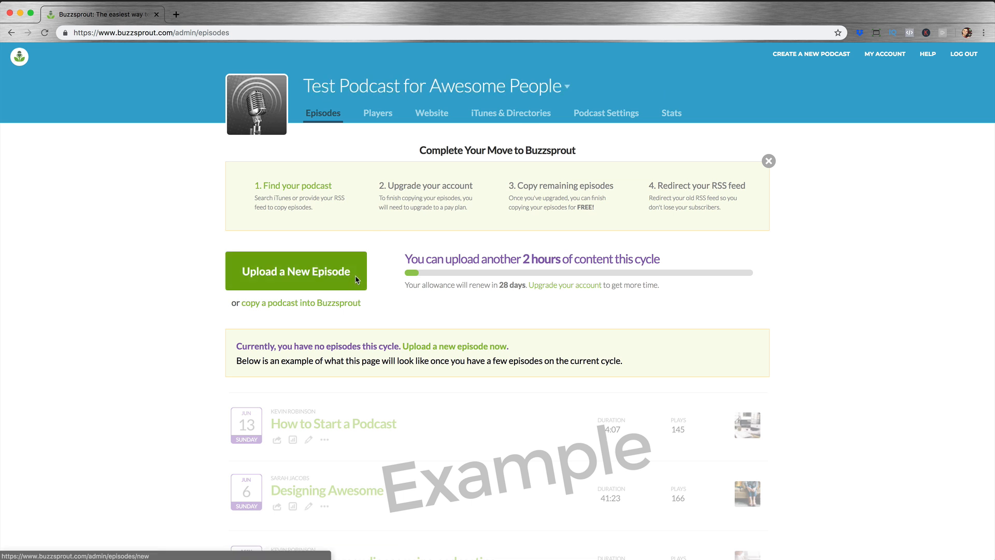
Step: Open the new podcast's settings and go through its title and description fields
click(589, 118)
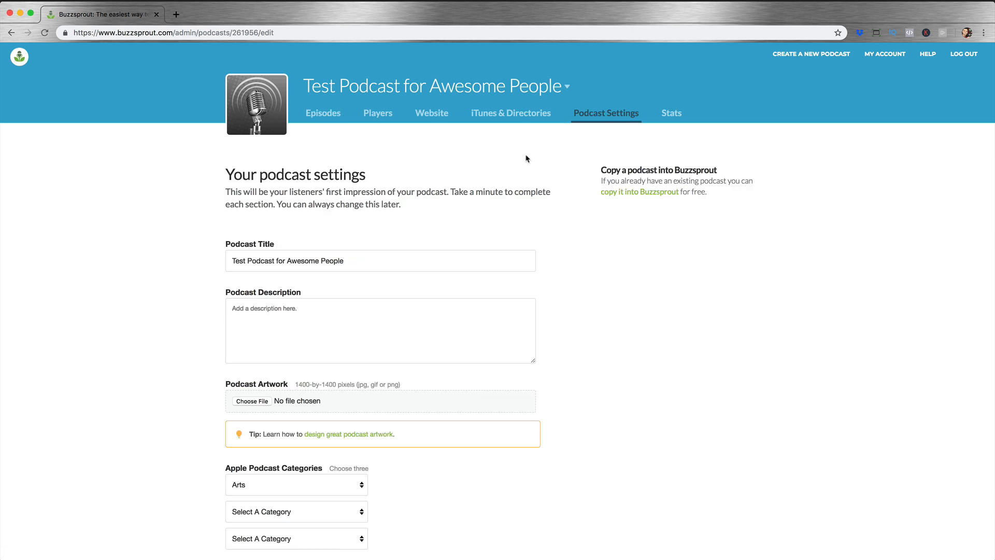
scroll(389, 249, down, 2)
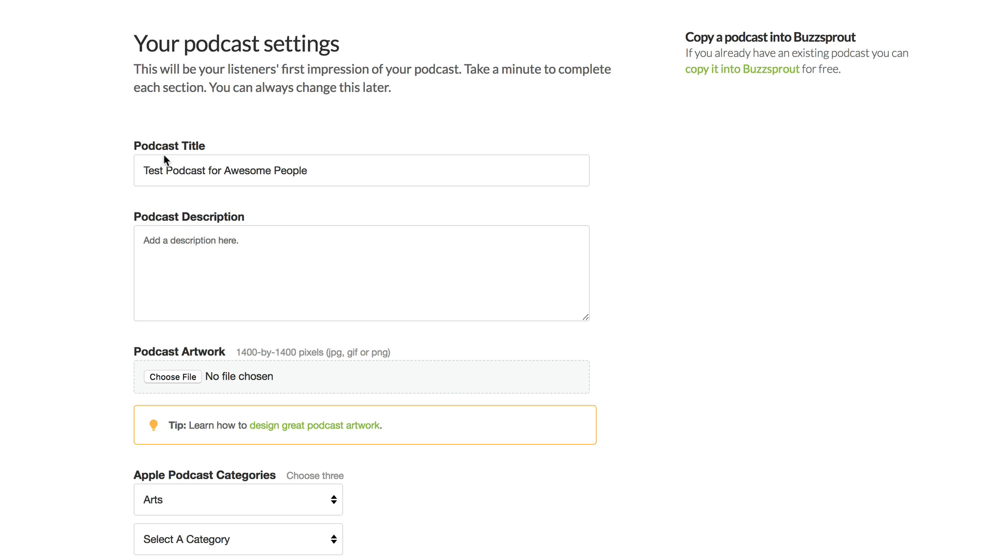
drag(148, 171, 319, 171)
click(328, 171)
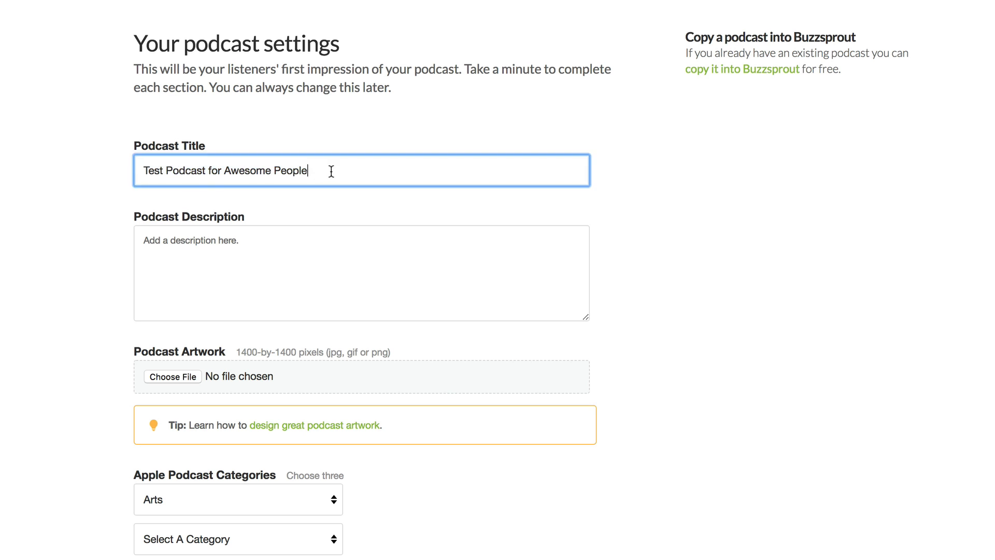
click(308, 281)
scroll(417, 303, down, 2)
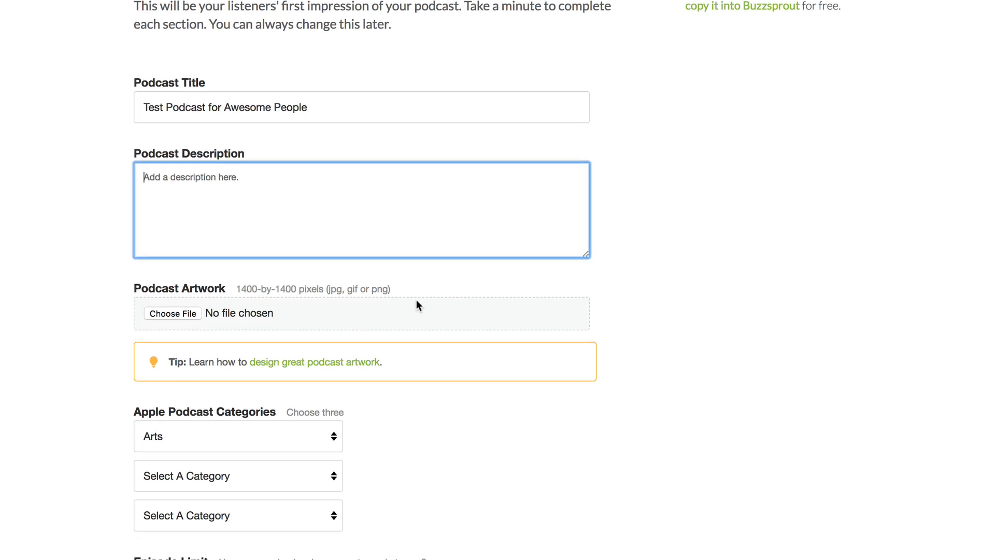
scroll(417, 306, down, 4)
Step: Try extending the artist name with "- Blogger, Entrepreneur" and filler text, and remove the addition
drag(195, 519, 130, 520)
click(196, 517)
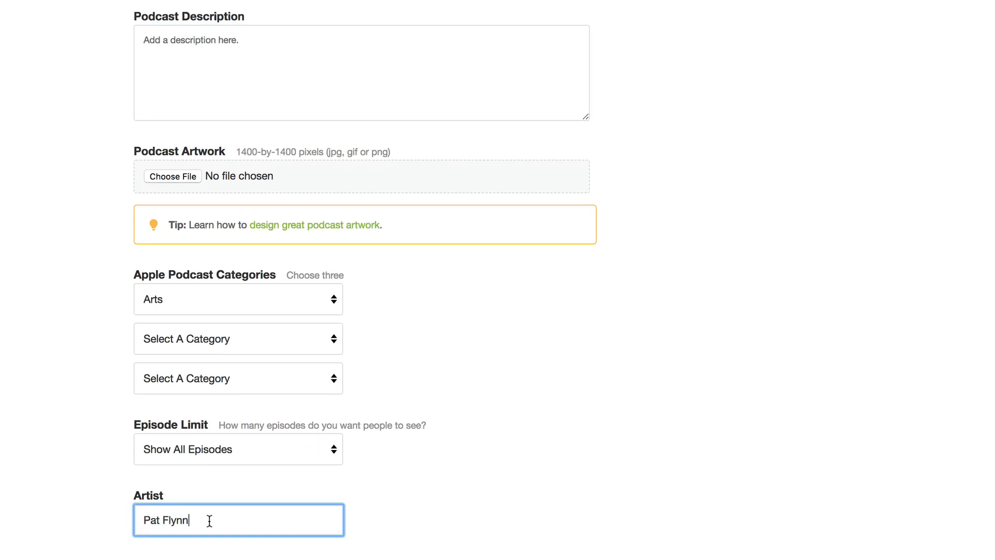
text(- Blogg)
text(er, Entrepreneuralkw)
text(dalkjdaw)
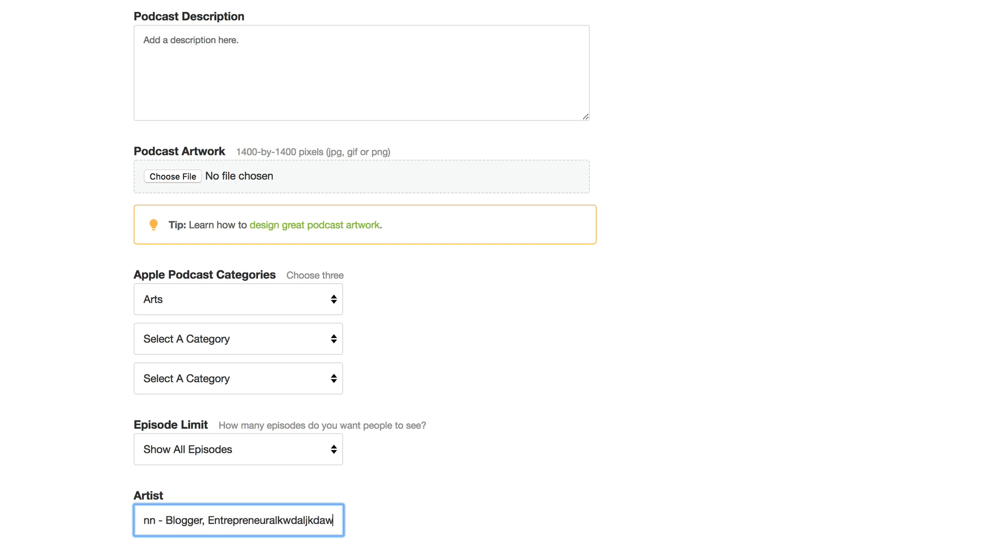
drag(151, 522, 360, 516)
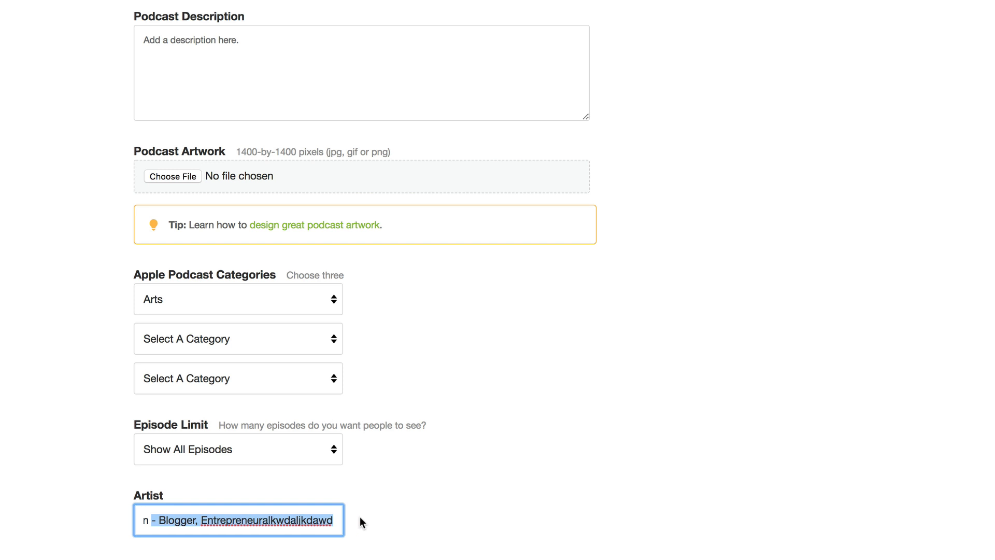
key(BackSpace)
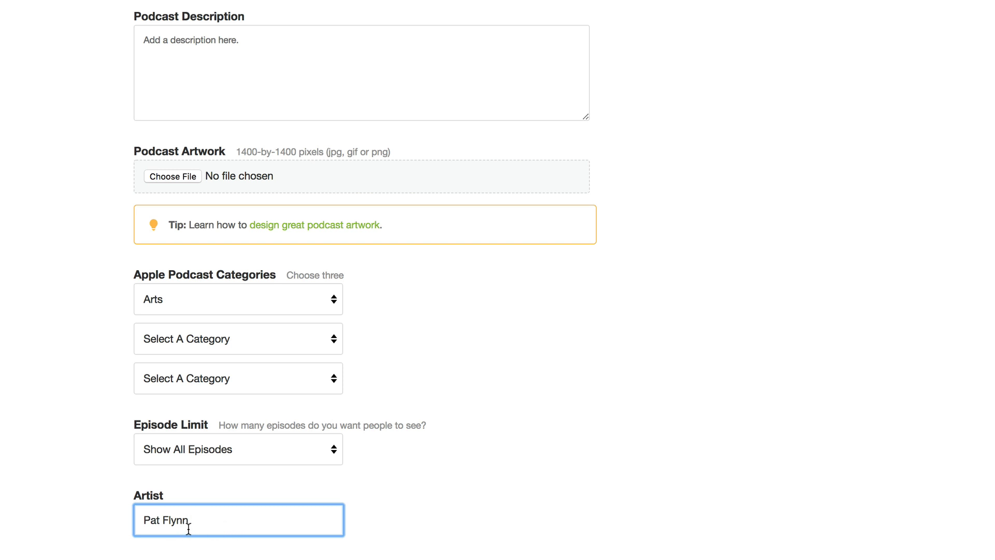
Step: Review the artist, title and description fields in the podcast settings
drag(211, 524, 118, 528)
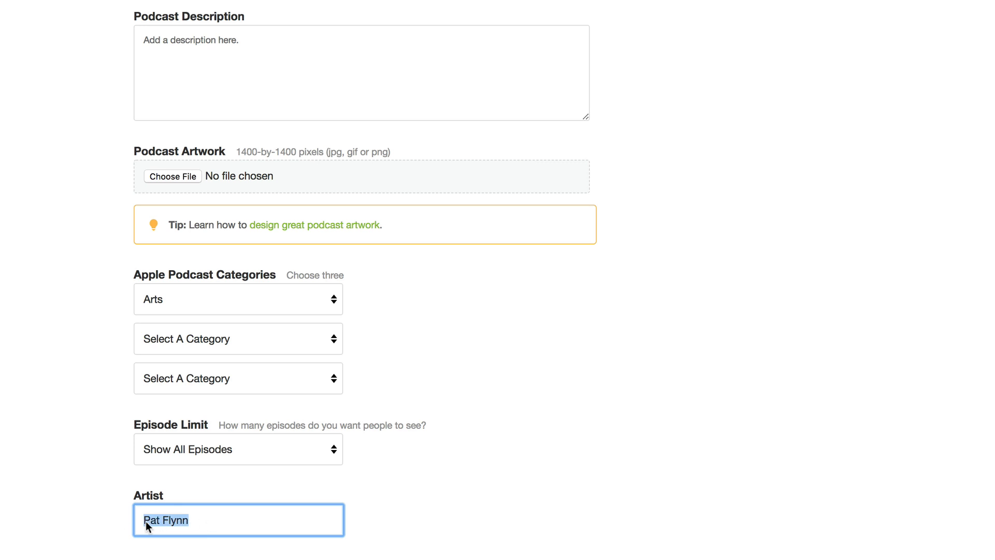
click(211, 522)
scroll(490, 526, up, 5)
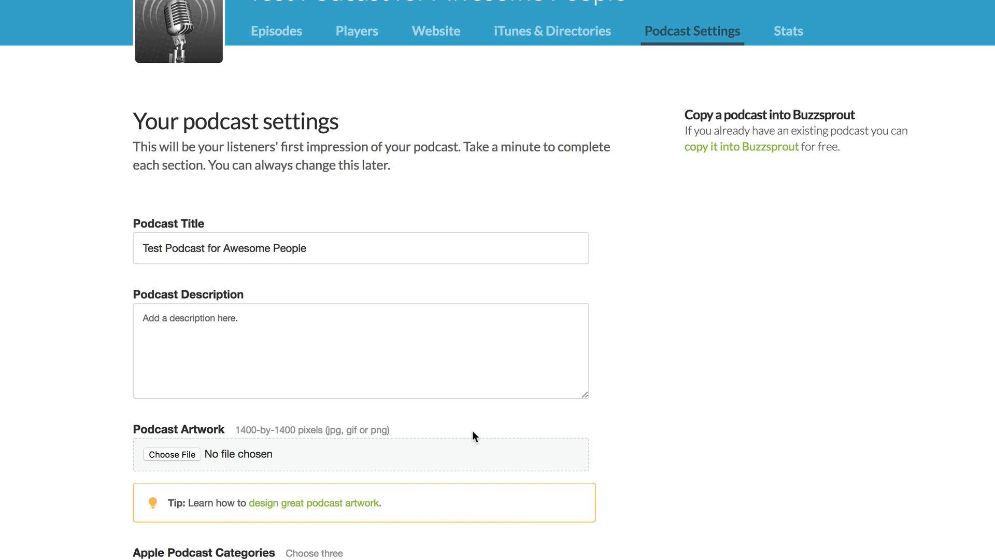
click(342, 248)
drag(334, 248, 147, 248)
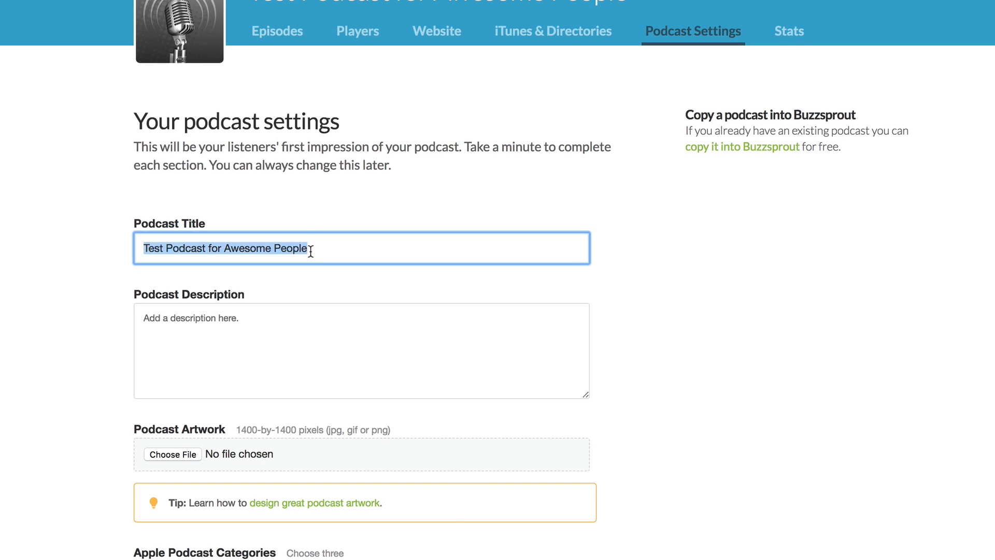
click(257, 313)
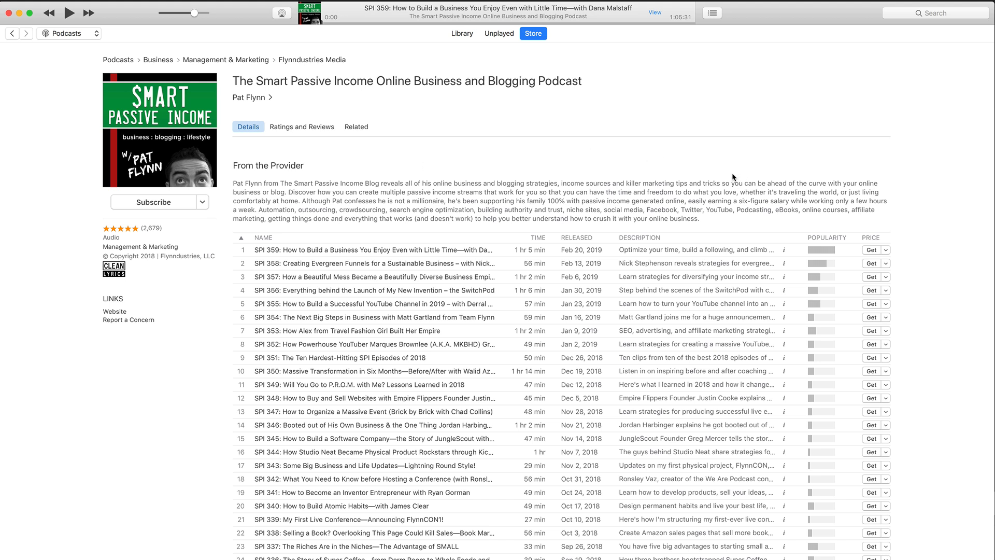
Step: Enter the podcast description "First sentence = 1 or 2 primary keywords + benefit to the listener. Write for people. Write for humans."
click(21, 14)
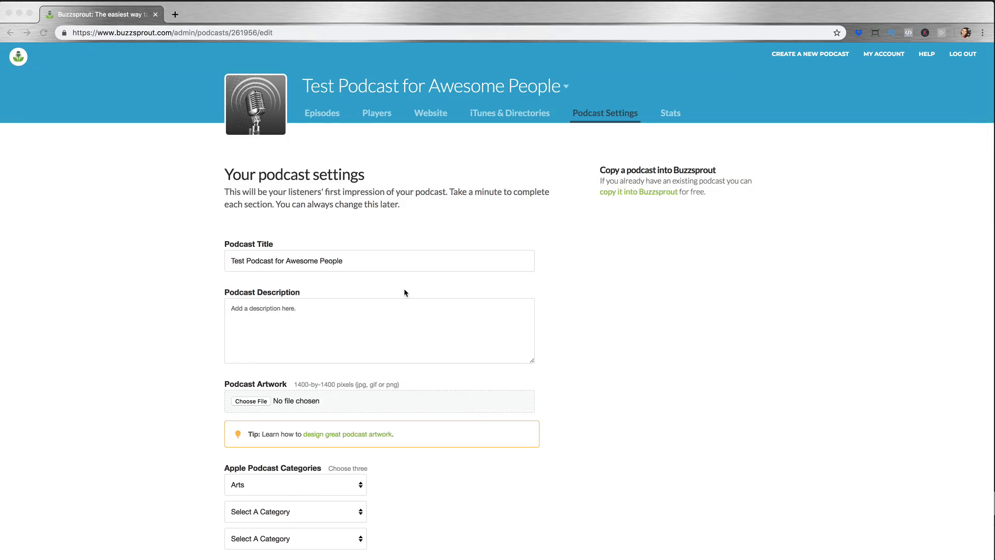
click(363, 311)
text(Fi)
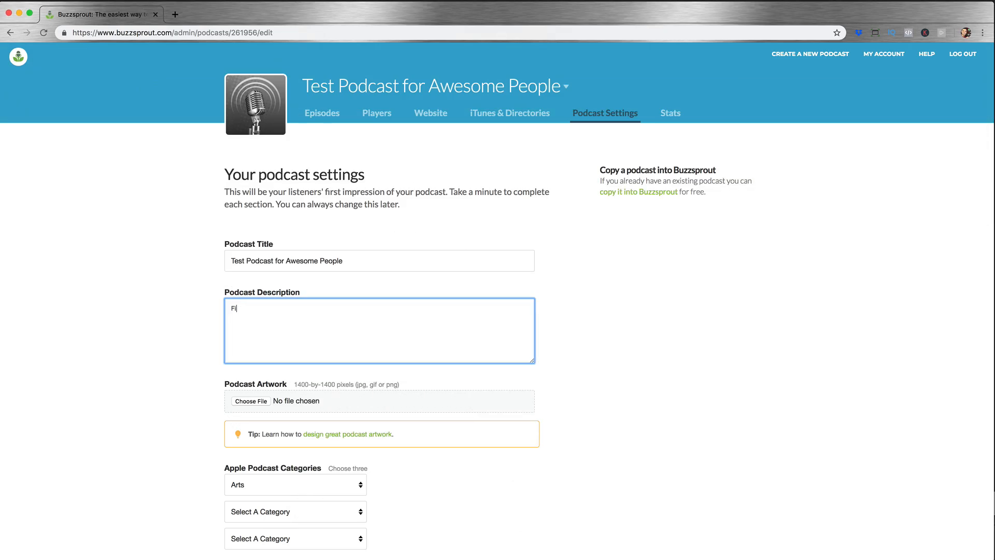
text(rst sentence =)
text(1 or 2 primary keywords + benefit t)
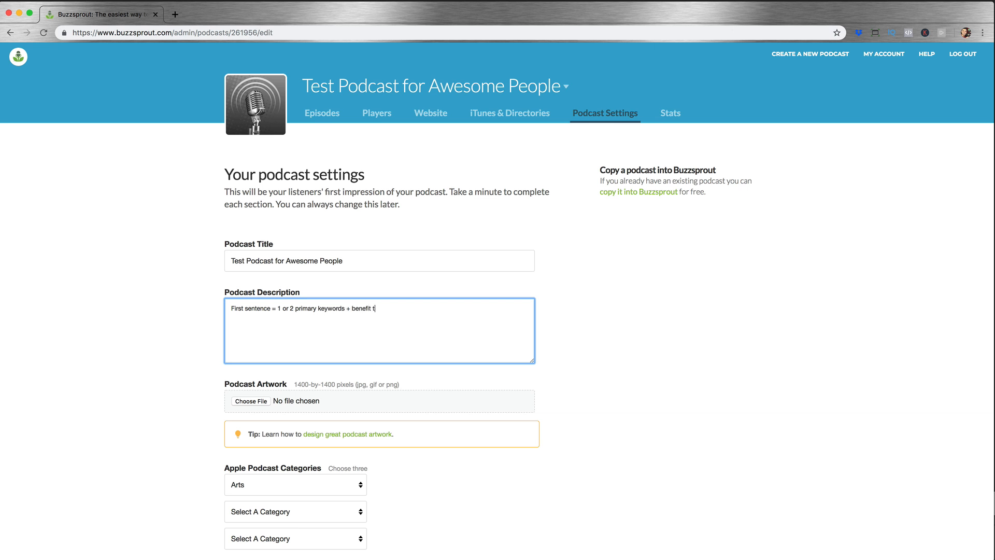
text(o the listener.)
text(Write for people. Write for humans.)
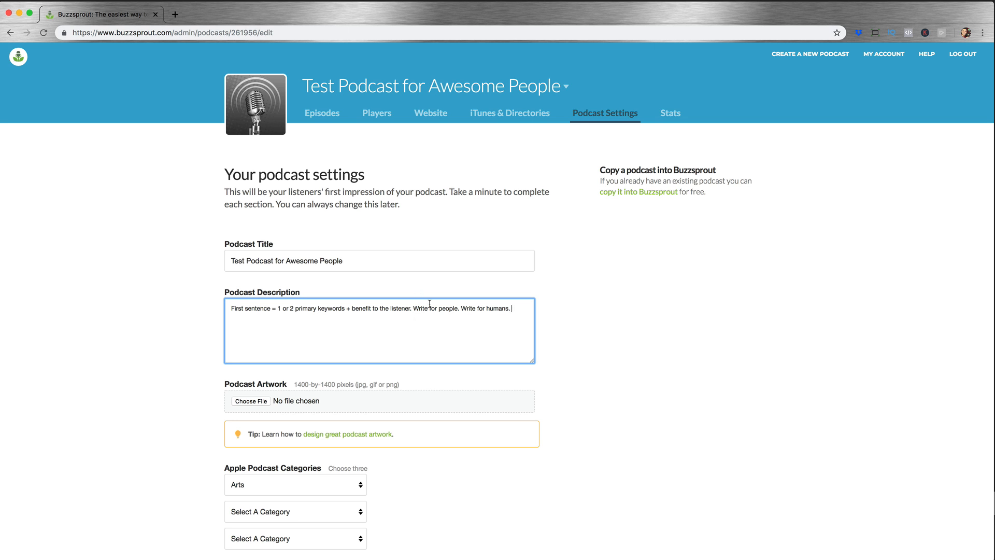
Step: Attach the image file AskPat-2-Logo-HighRes.png as the podcast artwork
scroll(552, 360, down, 3)
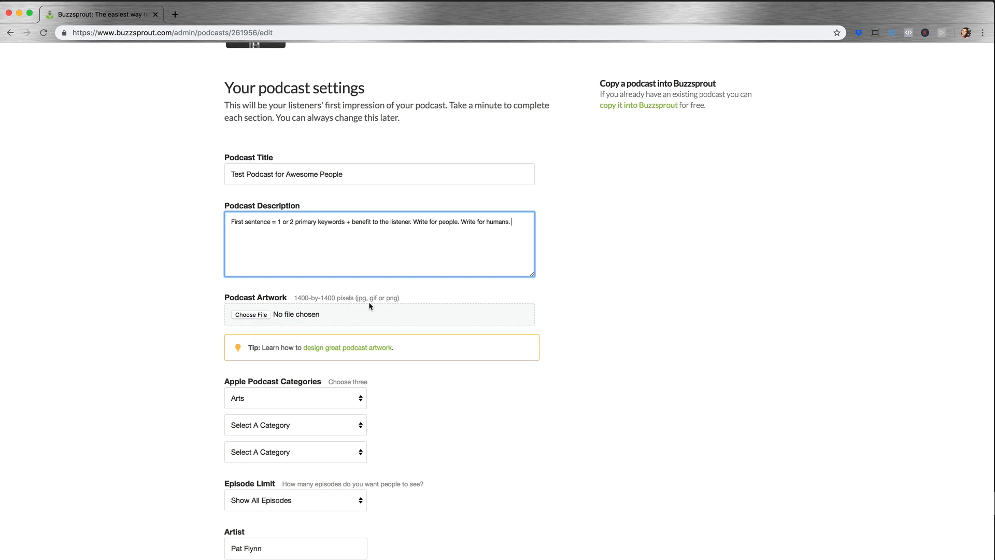
scroll(513, 340, up, 4)
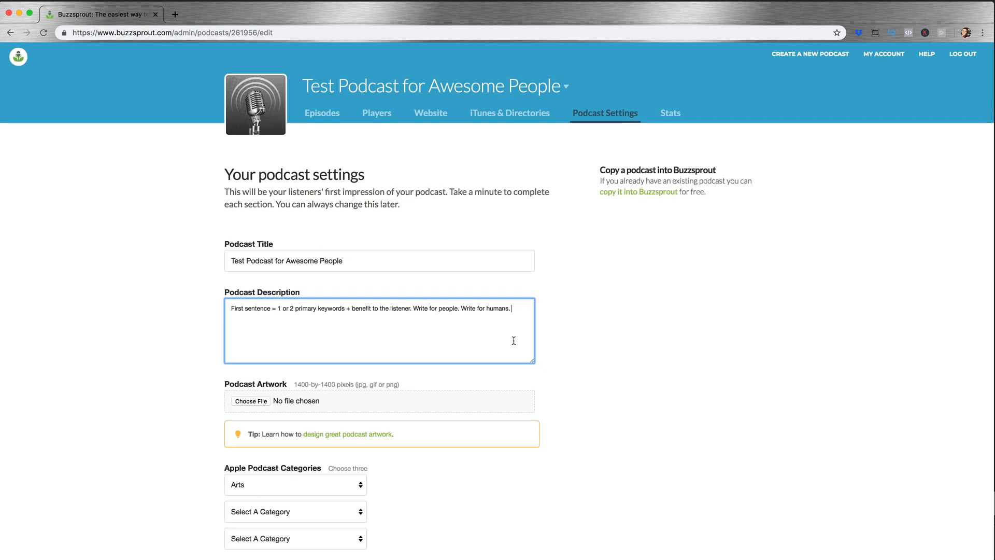
scroll(514, 341, down, 3)
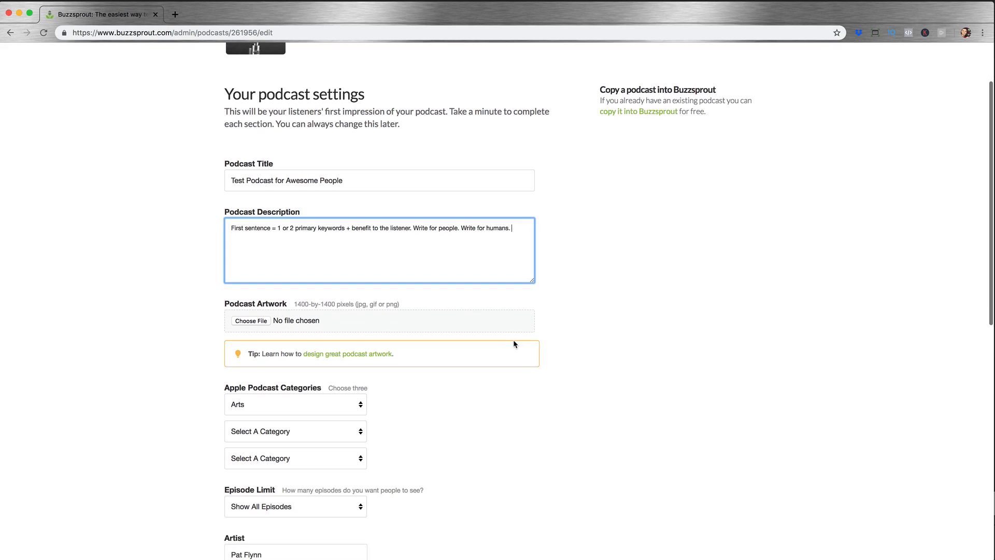
click(251, 321)
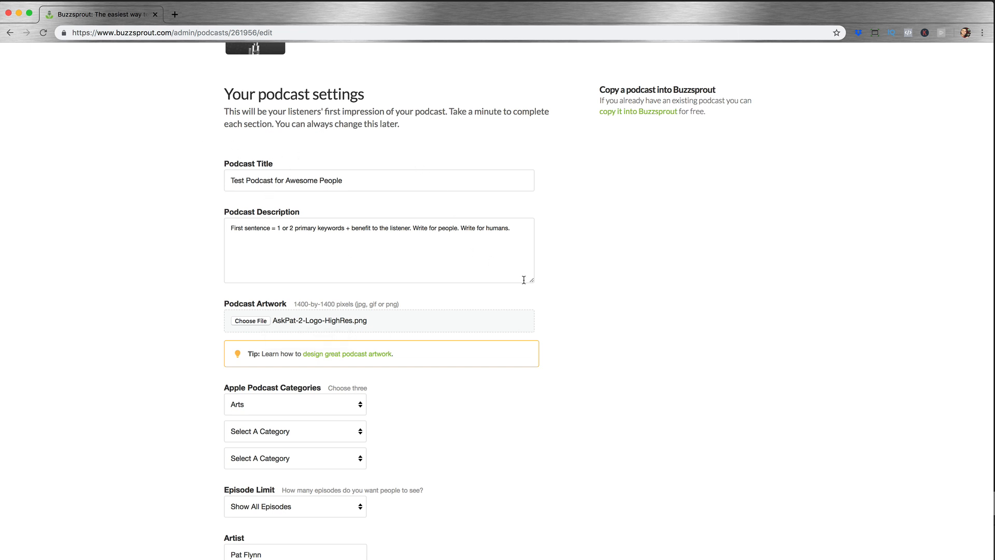
Step: Set the first Apple Podcast category to Business :: Management & Marketing
scroll(580, 329, down, 2)
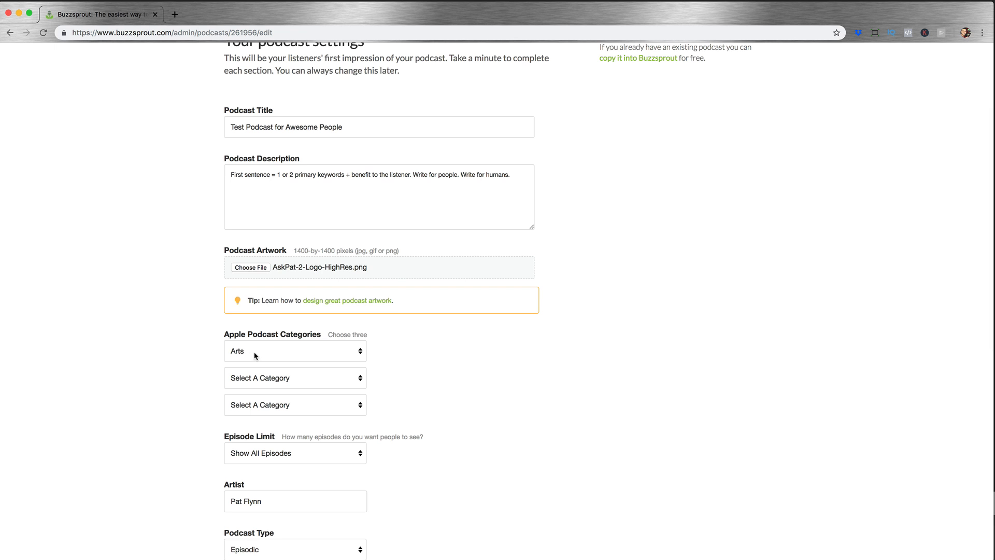
scroll(255, 356, down, 4)
click(319, 240)
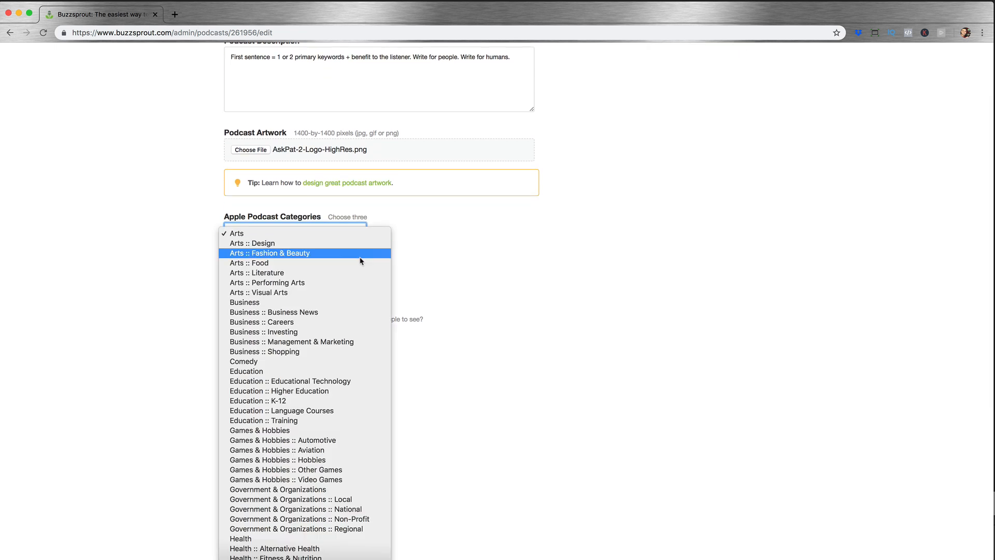
click(271, 343)
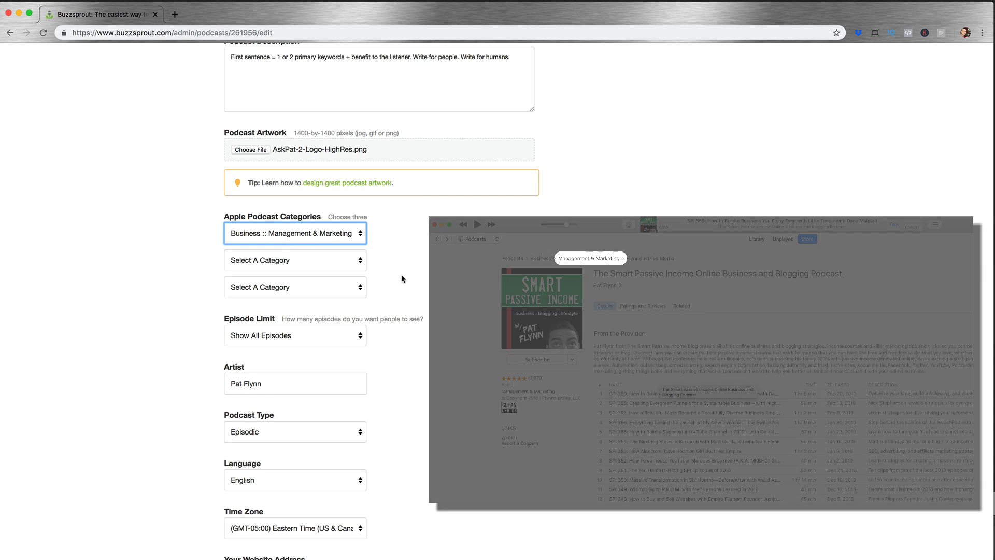
scroll(425, 283, up, 3)
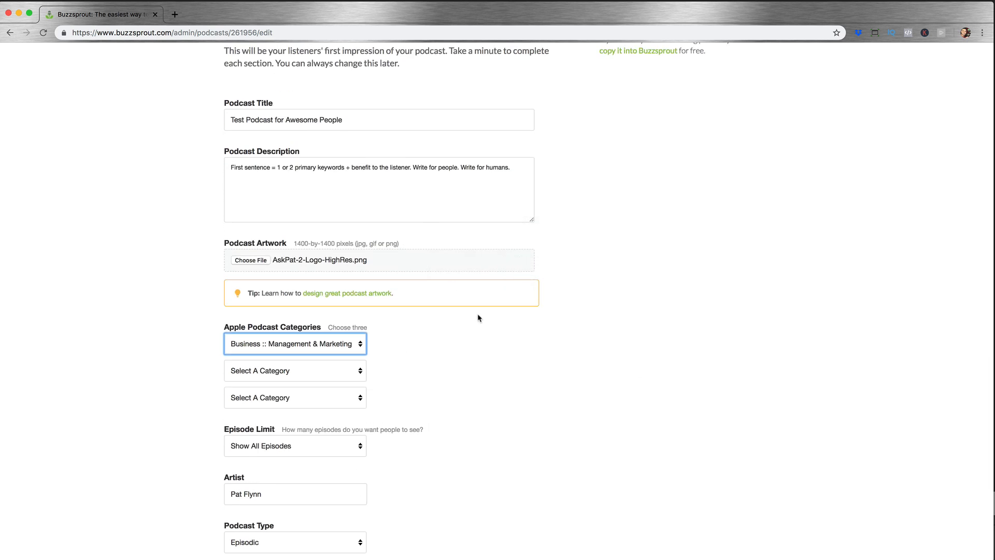
scroll(478, 315, up, 4)
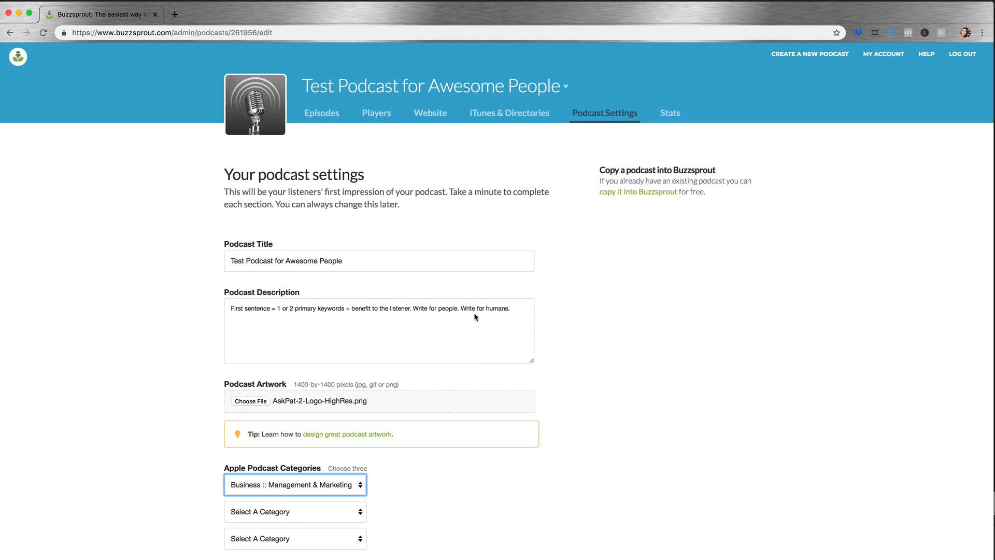
scroll(603, 285, down, 5)
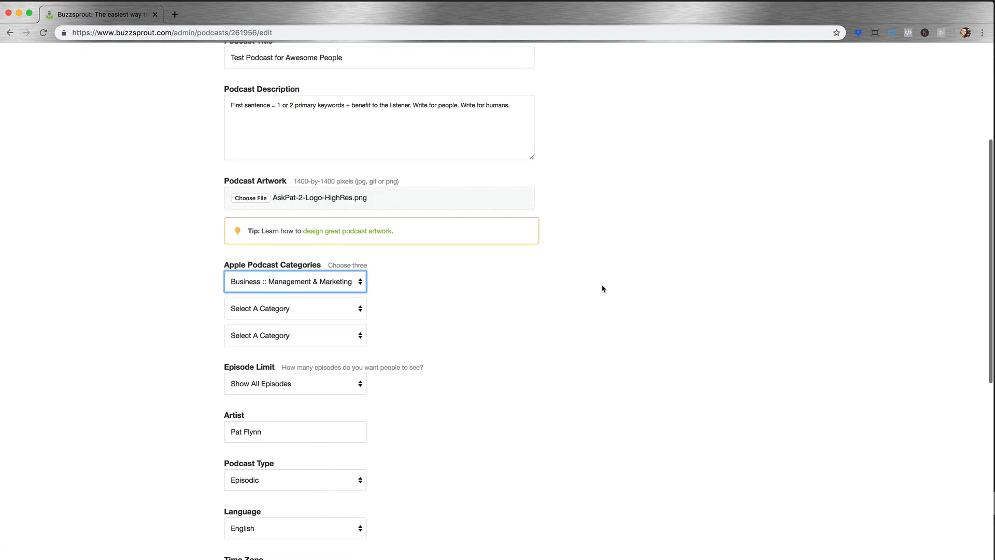
click(360, 286)
click(308, 264)
click(339, 285)
click(337, 303)
Step: Set the second Apple Podcast category to Business :: Careers and the third to Education :: Training
click(349, 311)
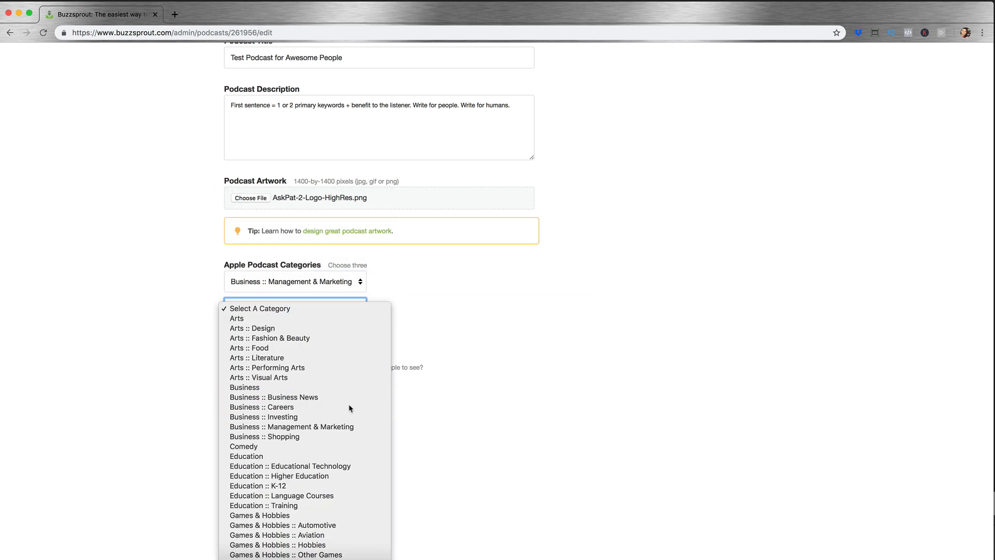
click(350, 408)
click(340, 337)
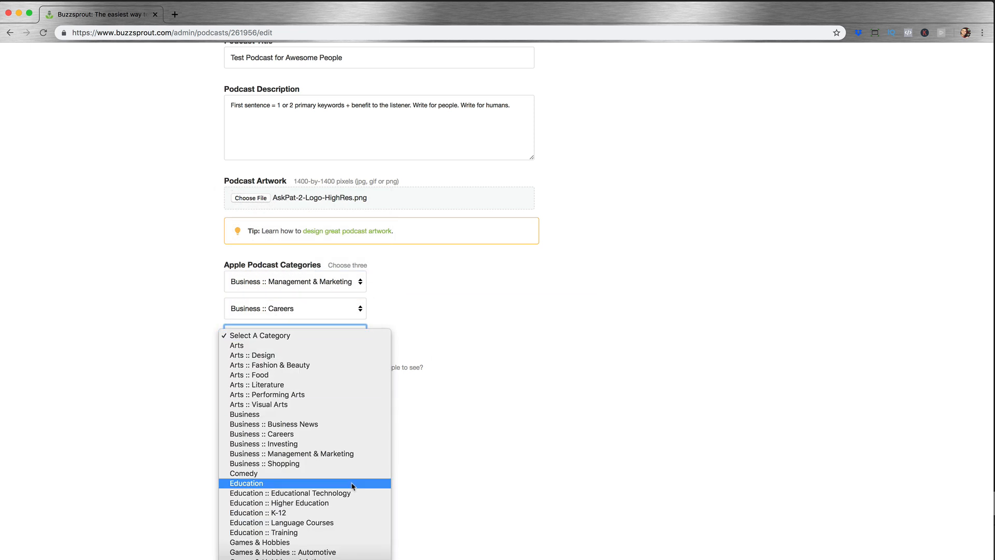
scroll(352, 486, down, 5)
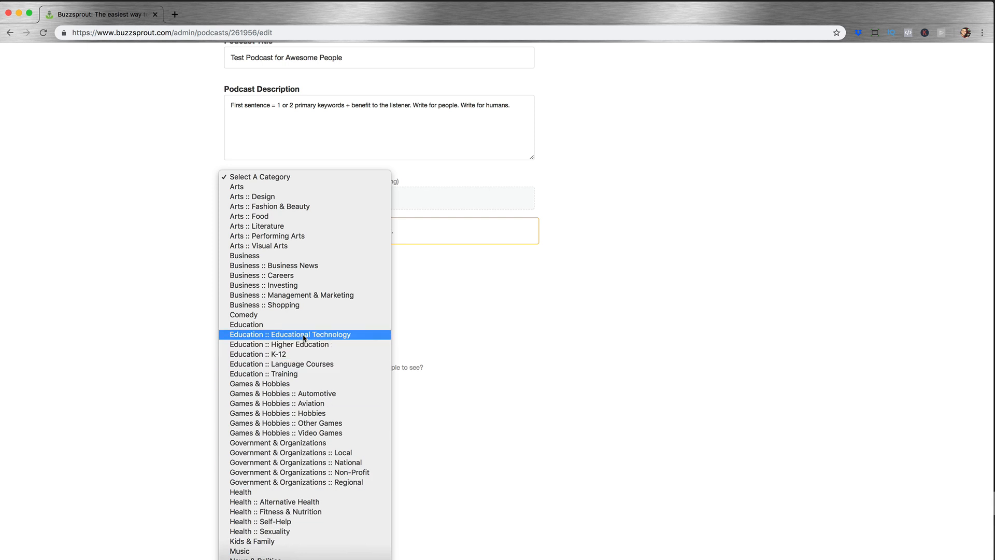
click(293, 373)
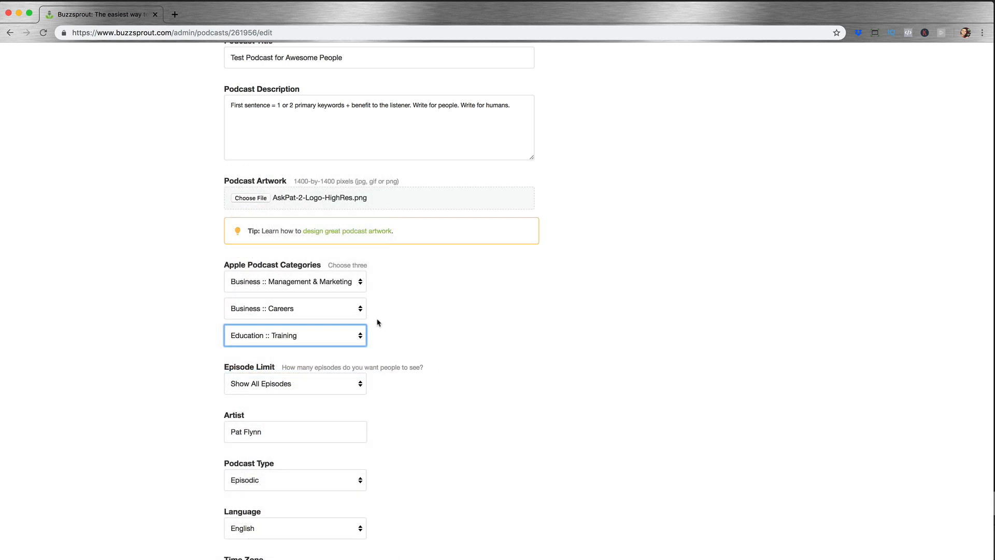
Step: Check the episode limit options and keep the limit on Show All Episodes
scroll(403, 328, up, 3)
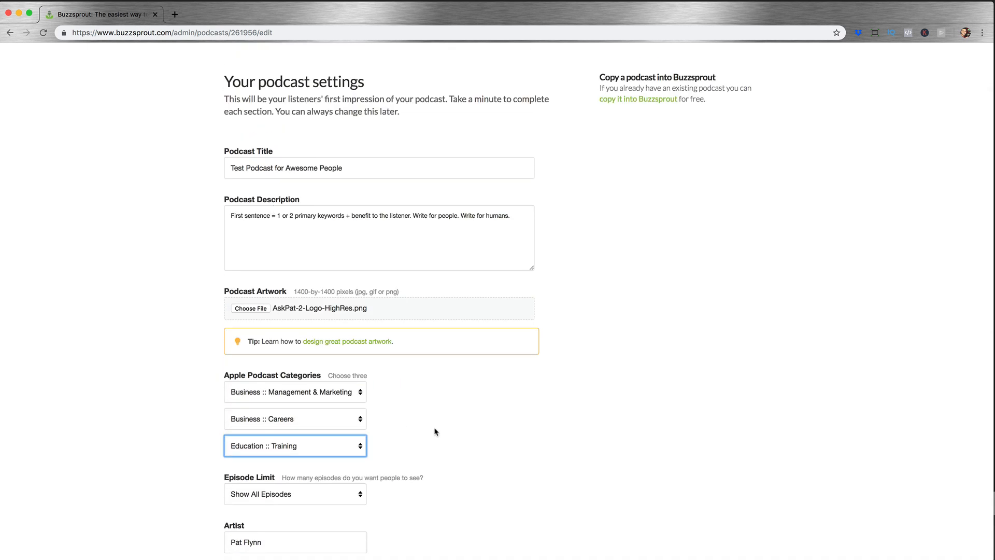
scroll(435, 430, down, 3)
click(277, 420)
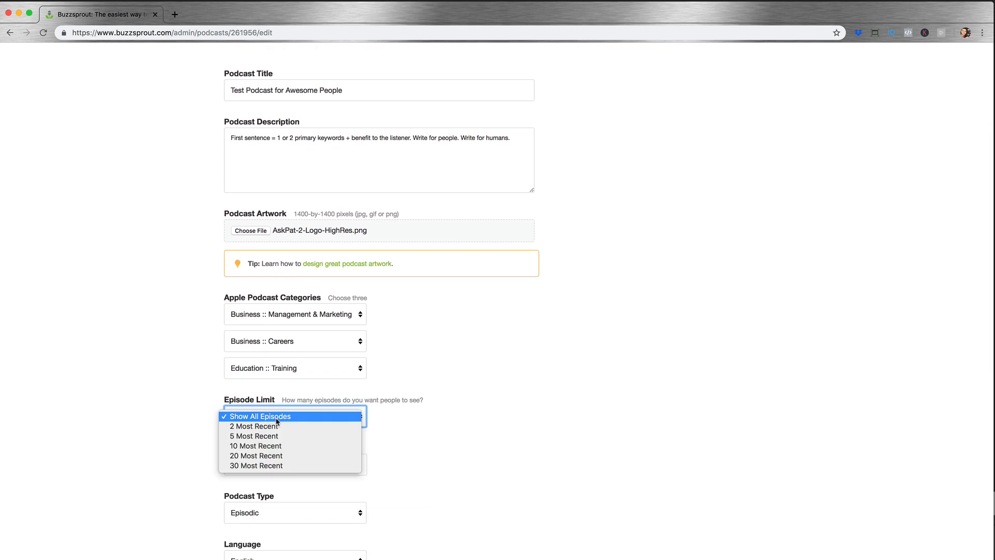
click(278, 418)
scroll(472, 402, down, 5)
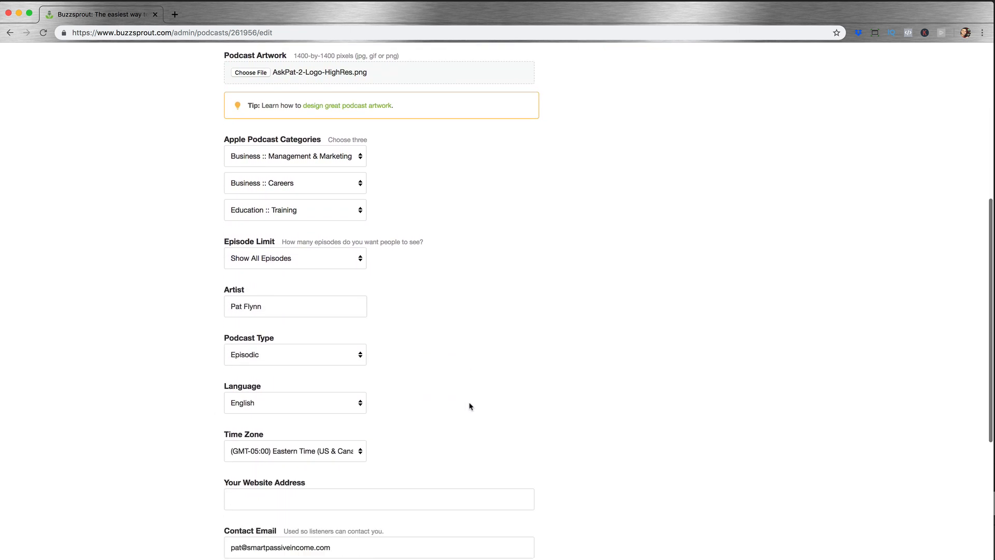
click(345, 289)
Step: Compare the podcast type options Episodic and Serial, and choose Episodic for the show
scroll(467, 311, down, 3)
click(273, 241)
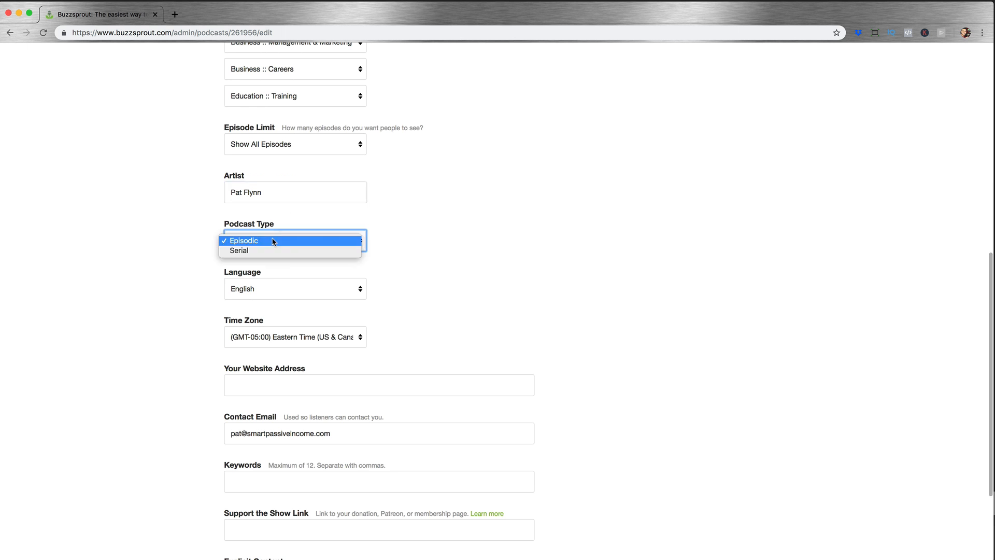
click(357, 222)
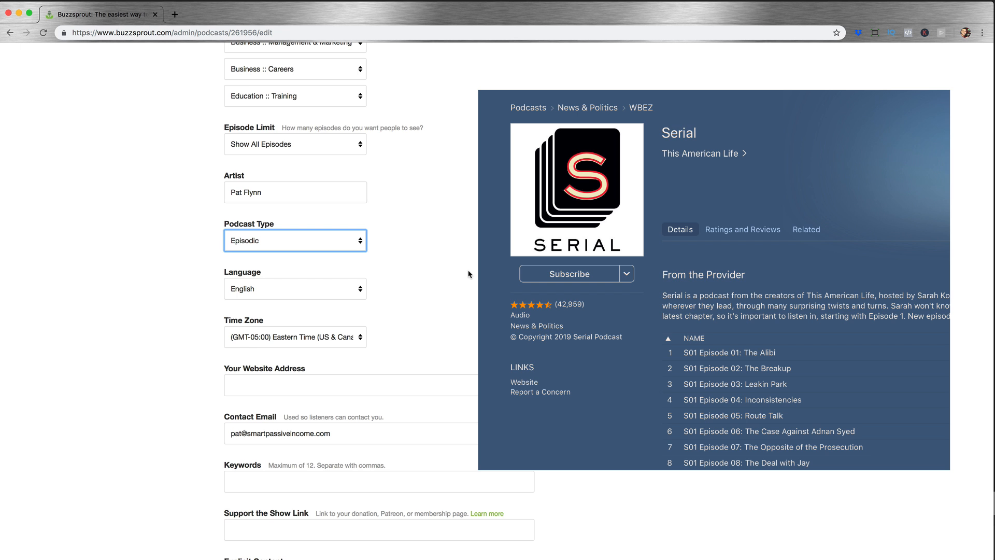
click(347, 240)
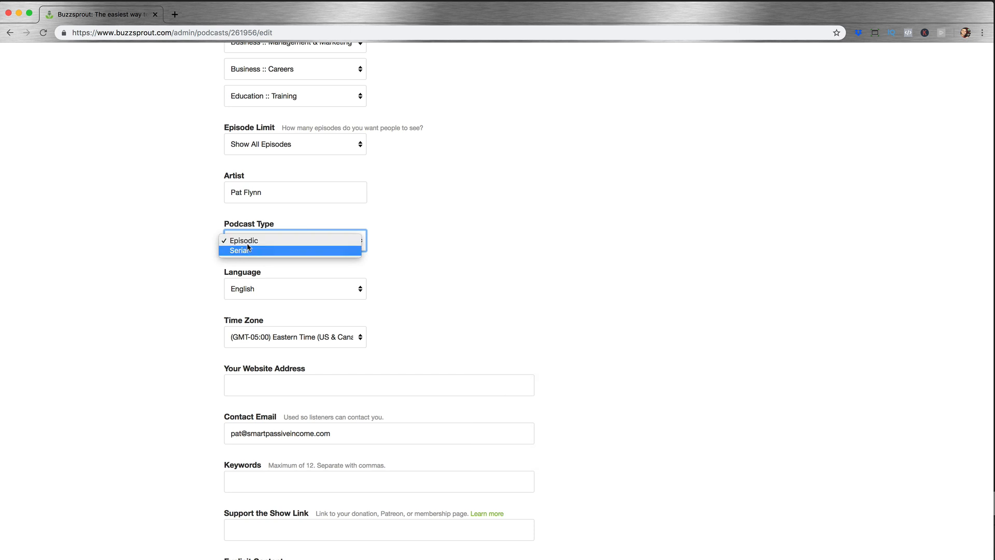
click(248, 241)
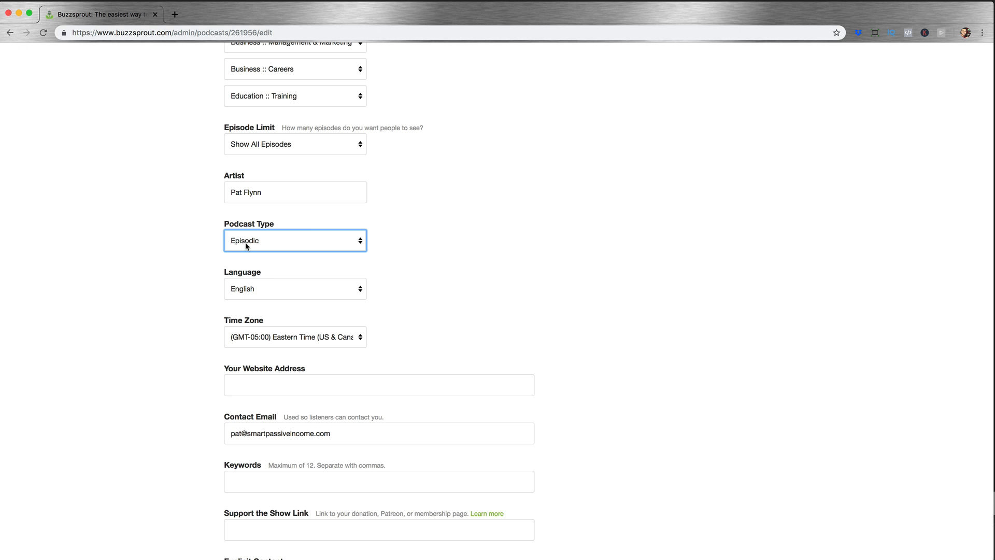
click(426, 258)
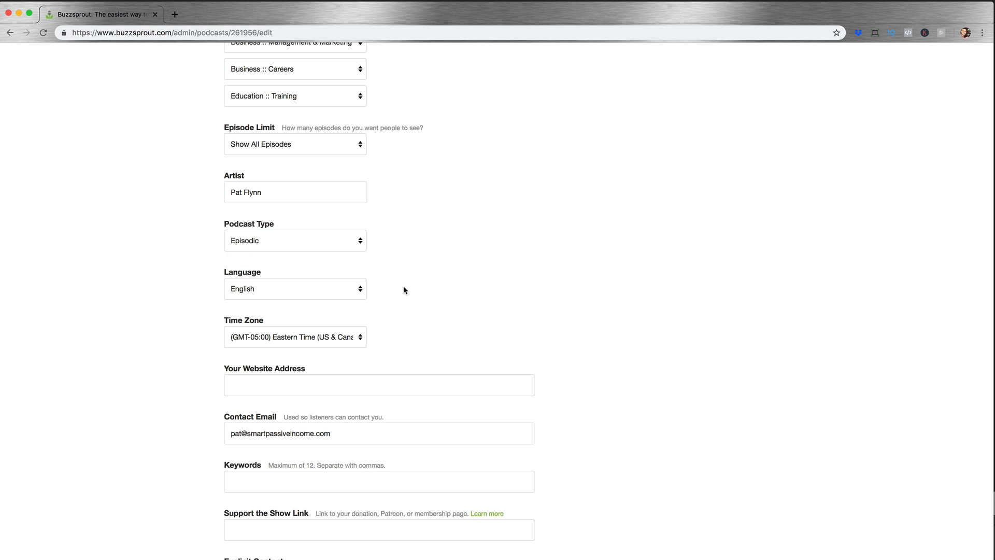
scroll(406, 289, down, 4)
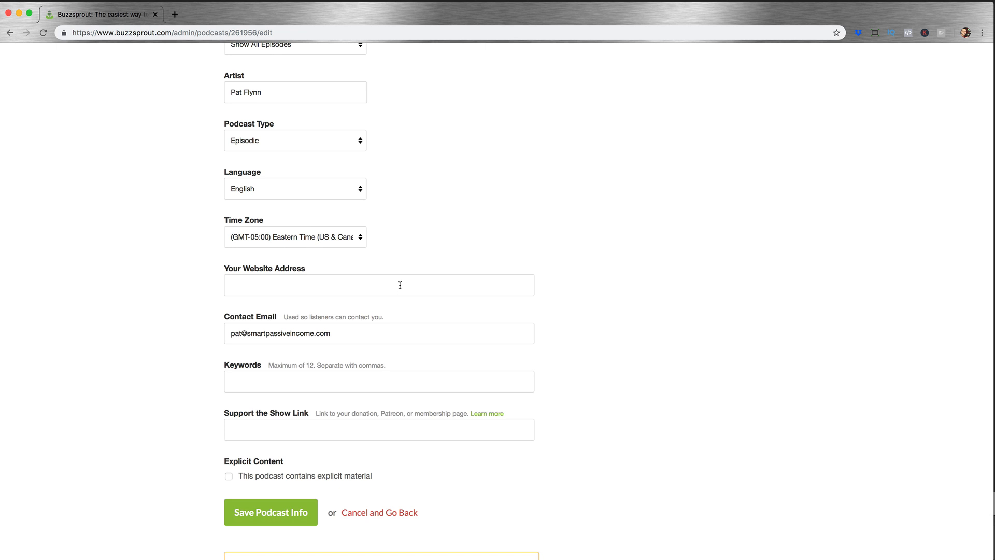
click(340, 244)
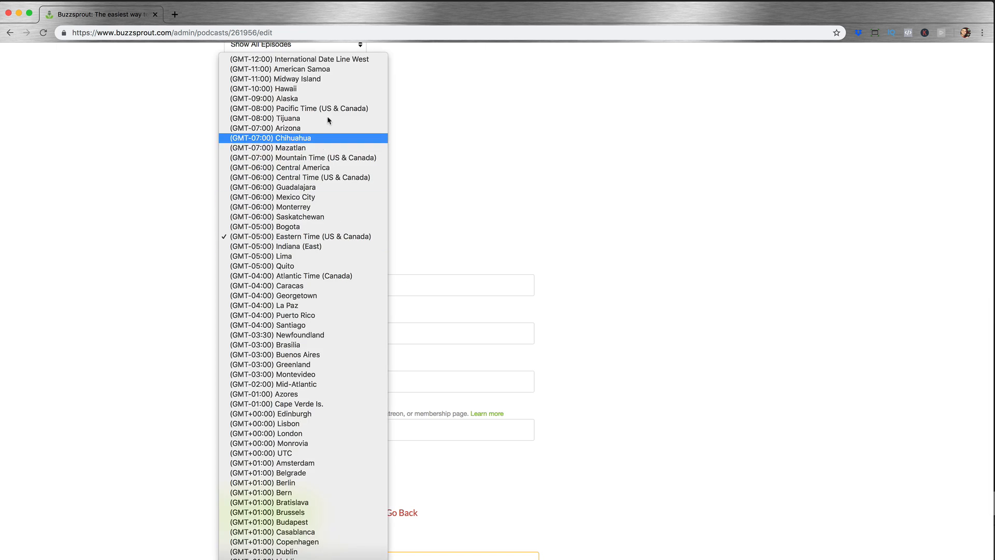
click(342, 108)
click(328, 286)
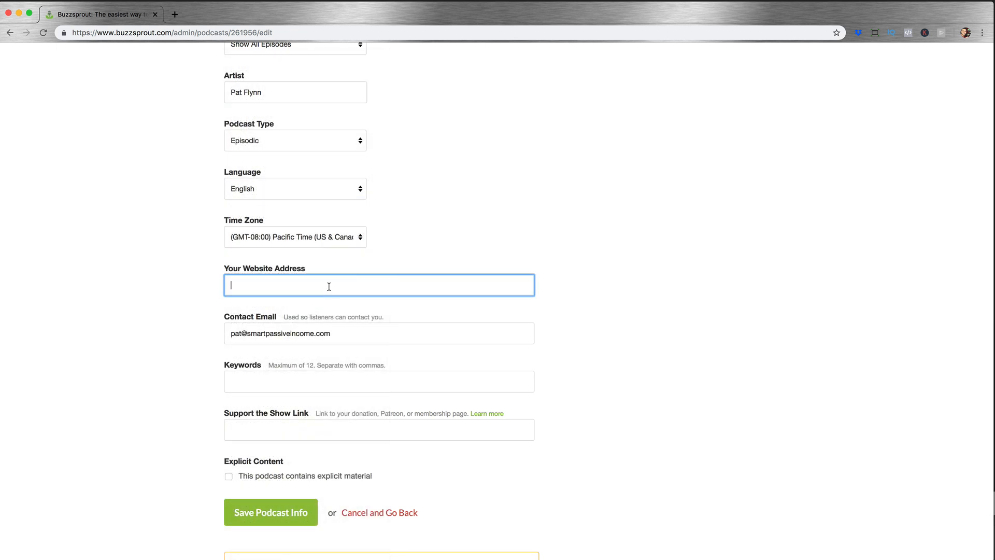
text(http://www.smartpassiveincome.com)
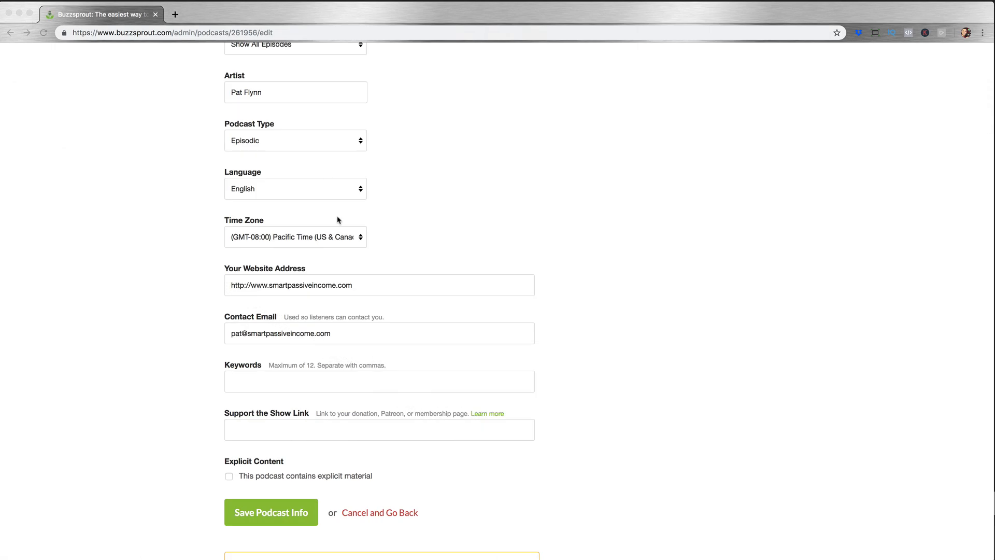
Step: Enter the podcast keywords "marketing, entrepreneurship, email marketing, online business, how to start a business"
key(super+Tab)
click(304, 333)
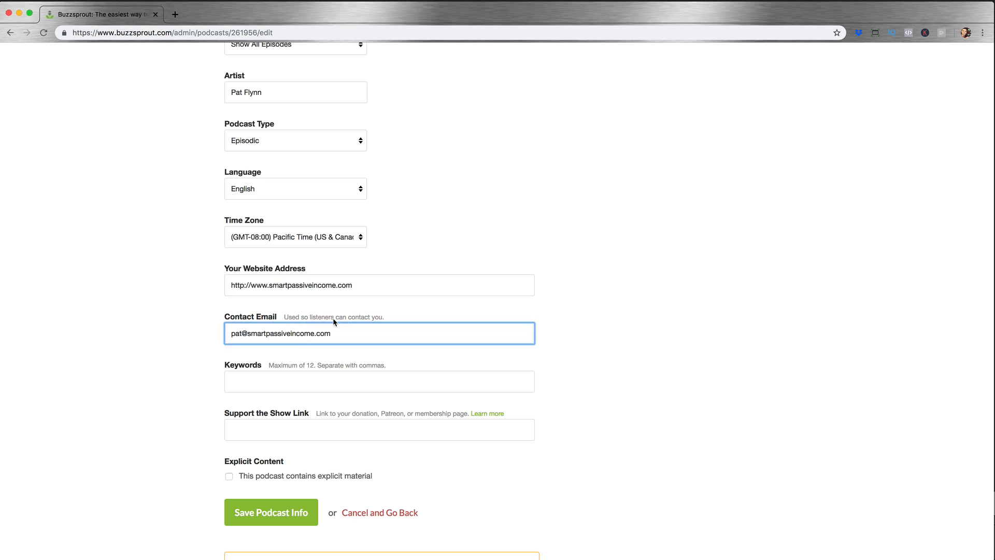
click(312, 385)
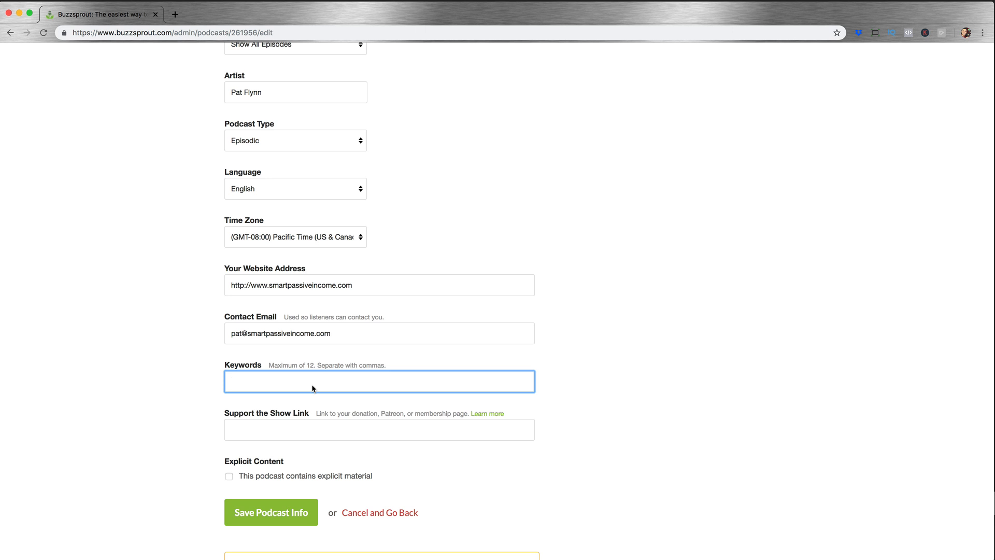
text(marketing, entrepreneurship, email marketing)
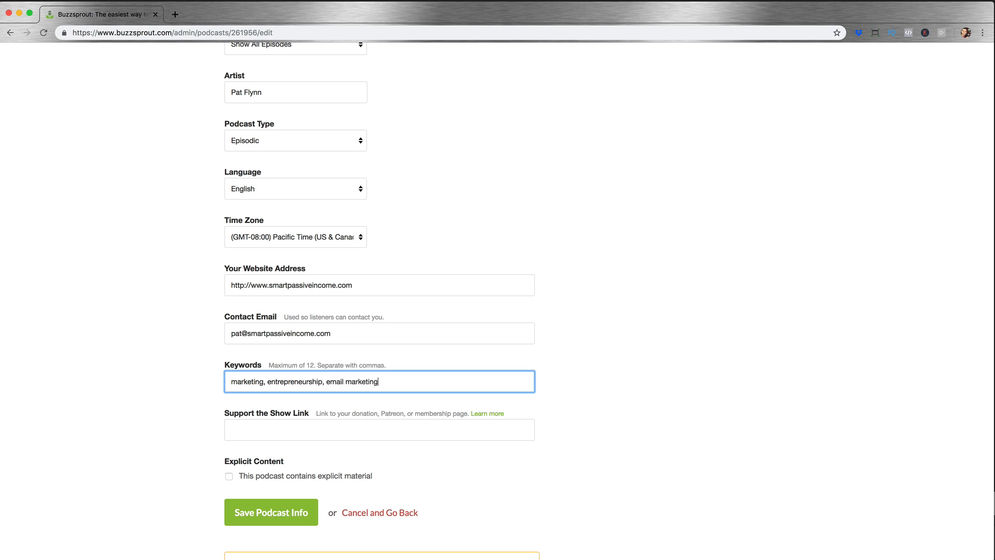
text(, online business, how to start a business)
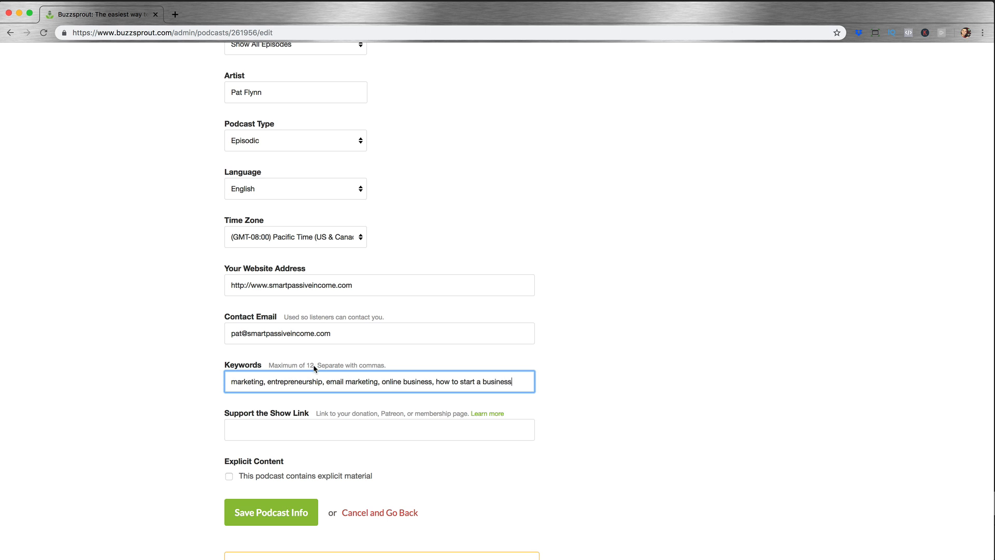
scroll(473, 374, up, 10)
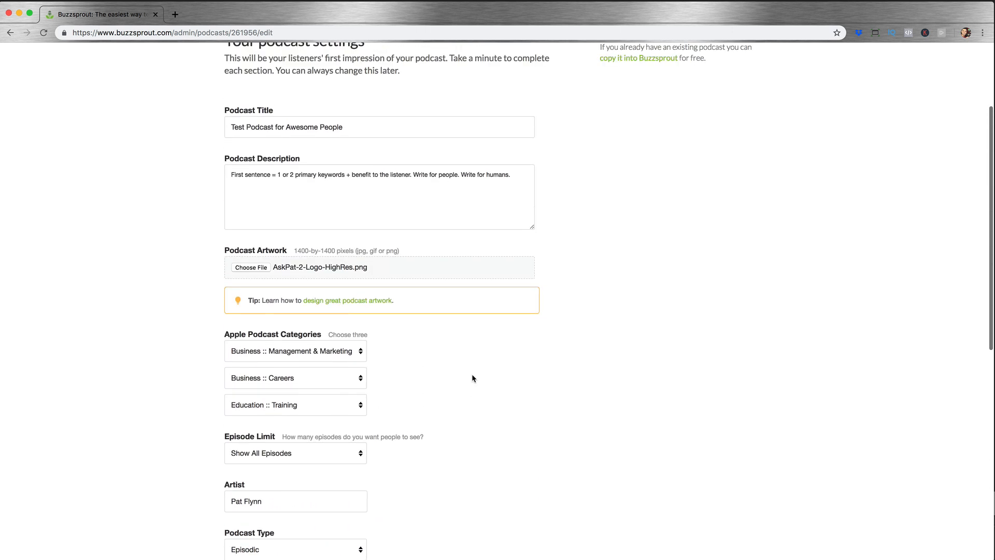
Step: Switch to iTunes, search the store for "blogging", and return to the Smart Passive Income podcast page
scroll(508, 352, down, 1)
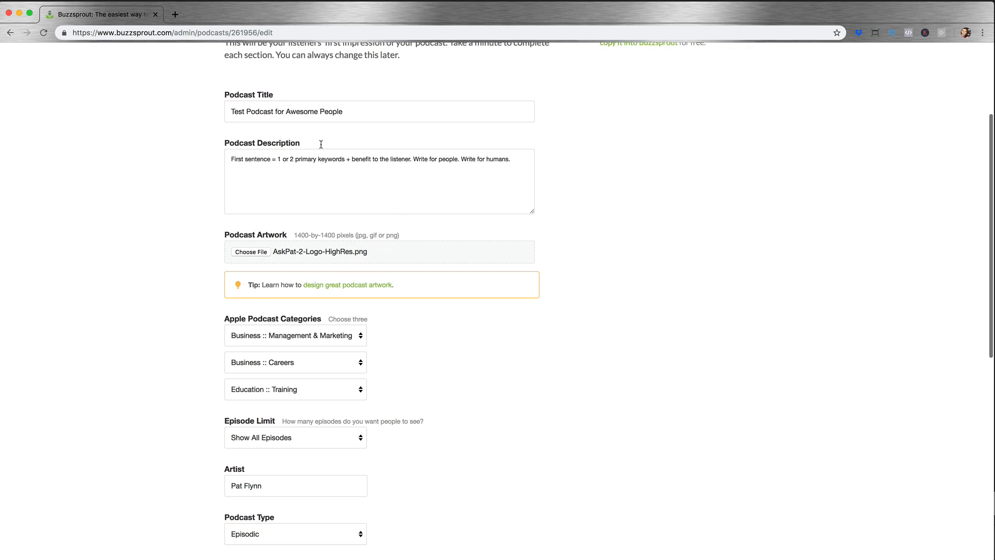
scroll(504, 290, down, 7)
scroll(501, 319, down, 3)
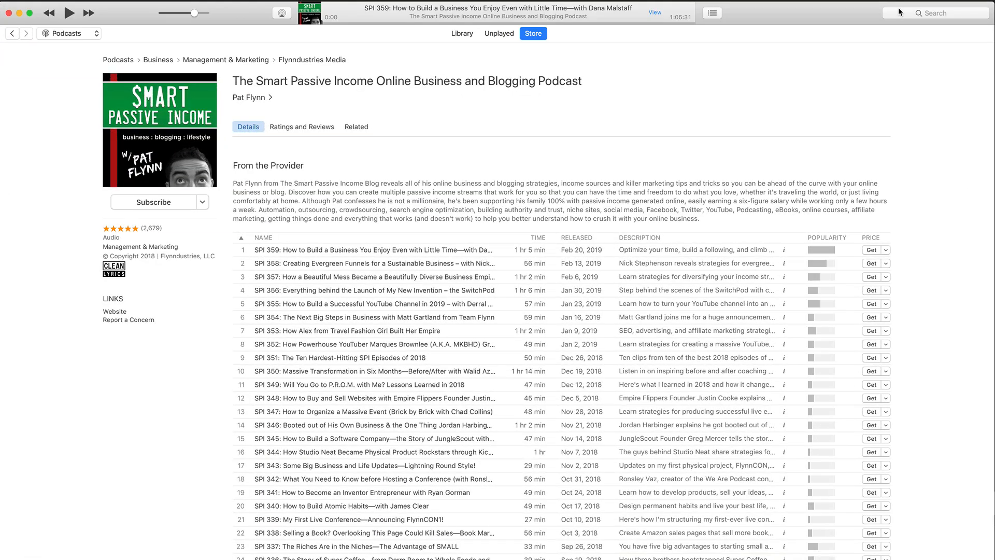
click(900, 13)
text(blogging)
key(Return)
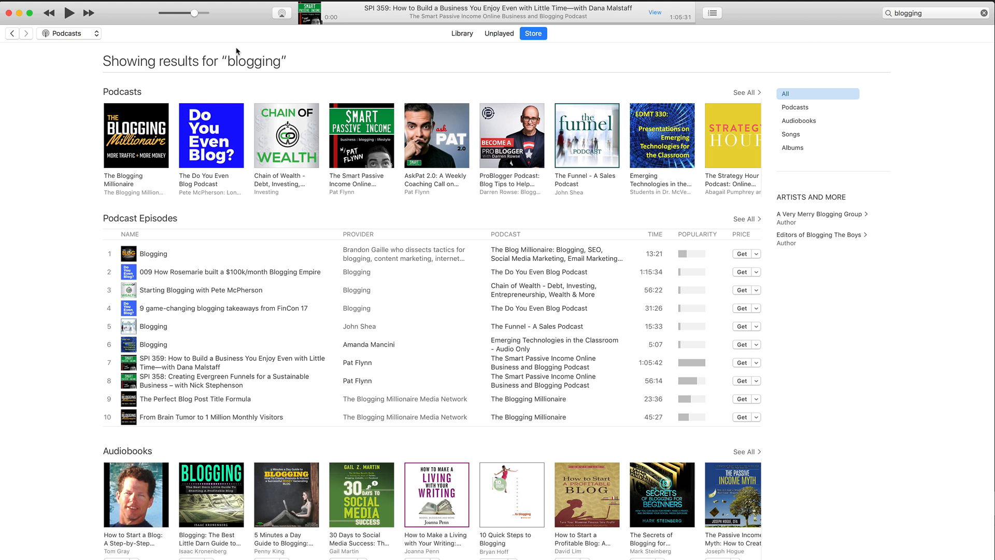
click(11, 35)
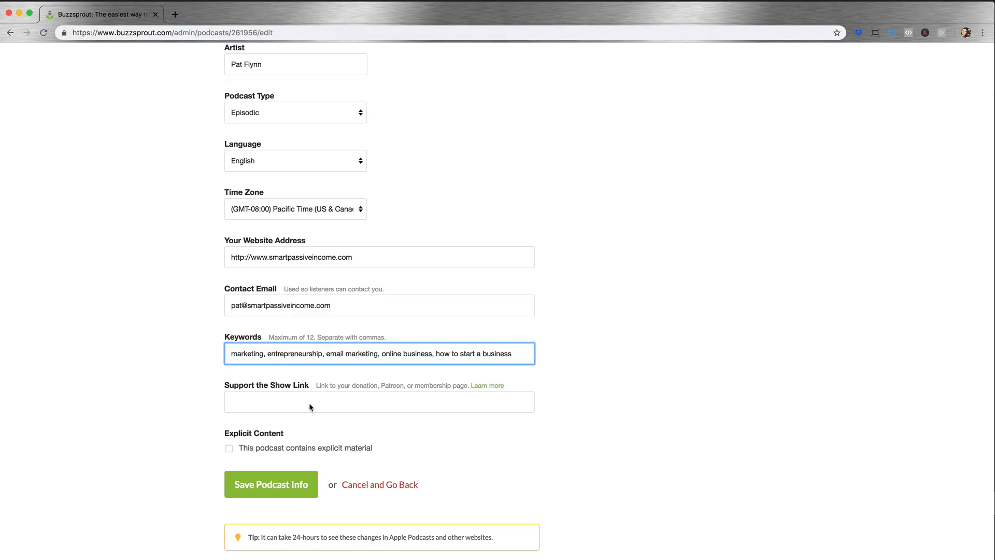
Step: Leave the Support the Show link empty and the explicit material option off, and save the podcast info
click(311, 405)
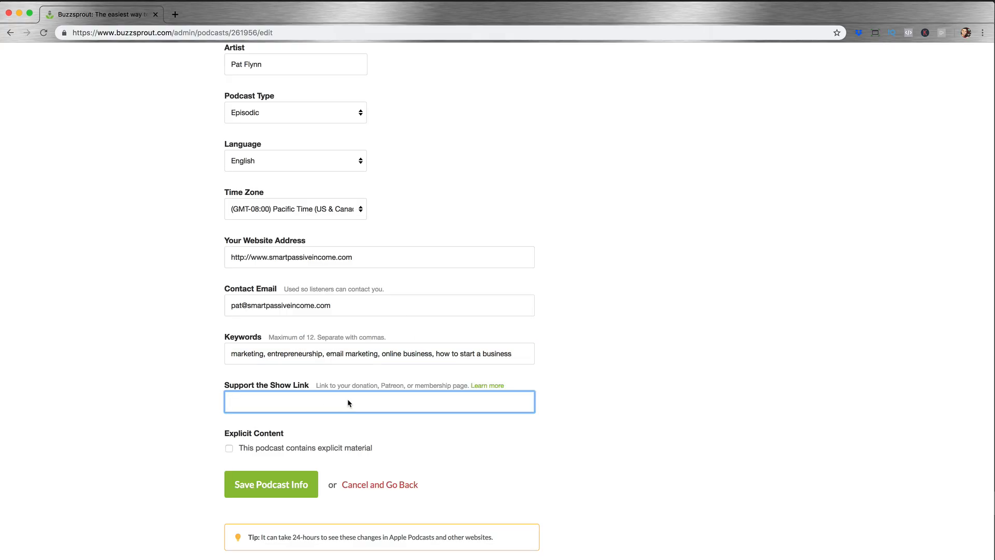
scroll(571, 418, down, 1)
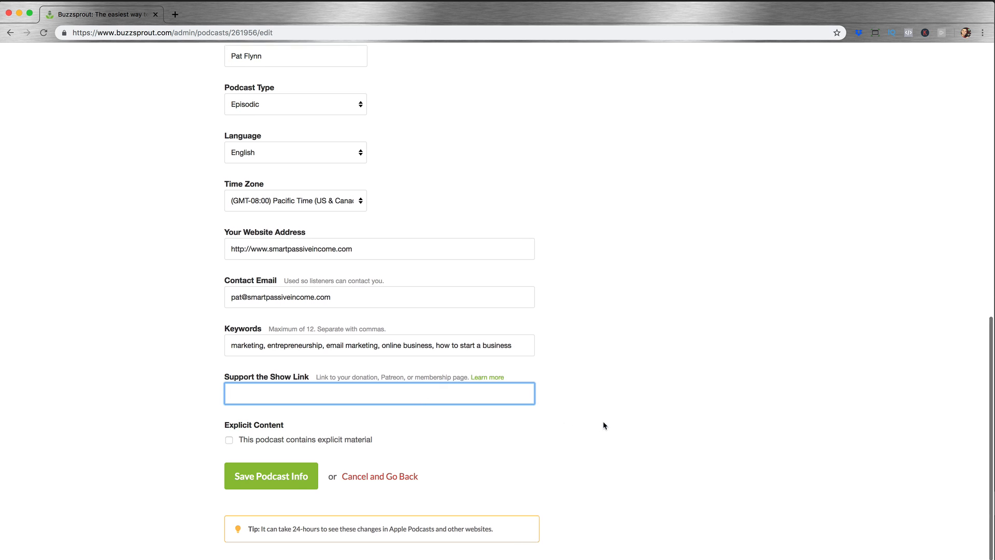
click(229, 442)
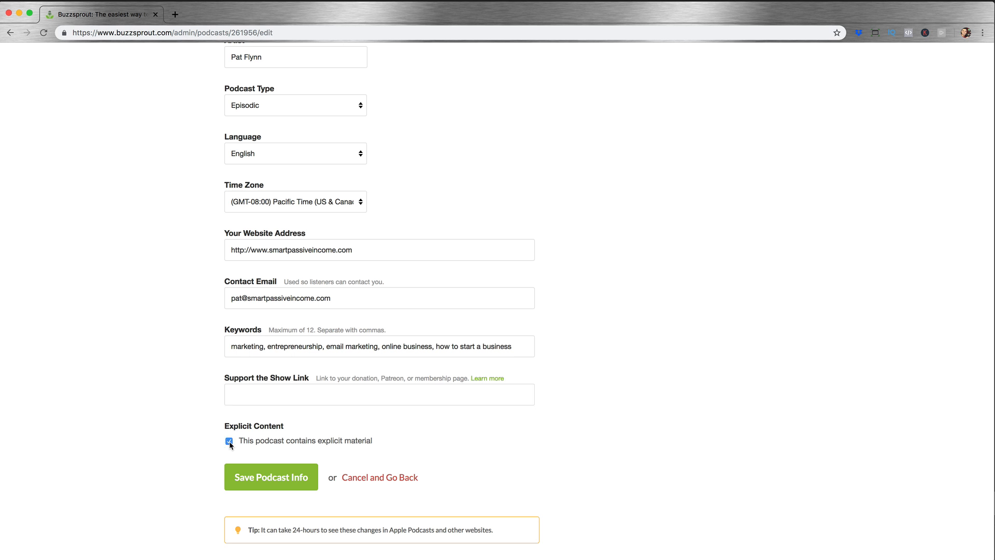
click(229, 441)
click(291, 487)
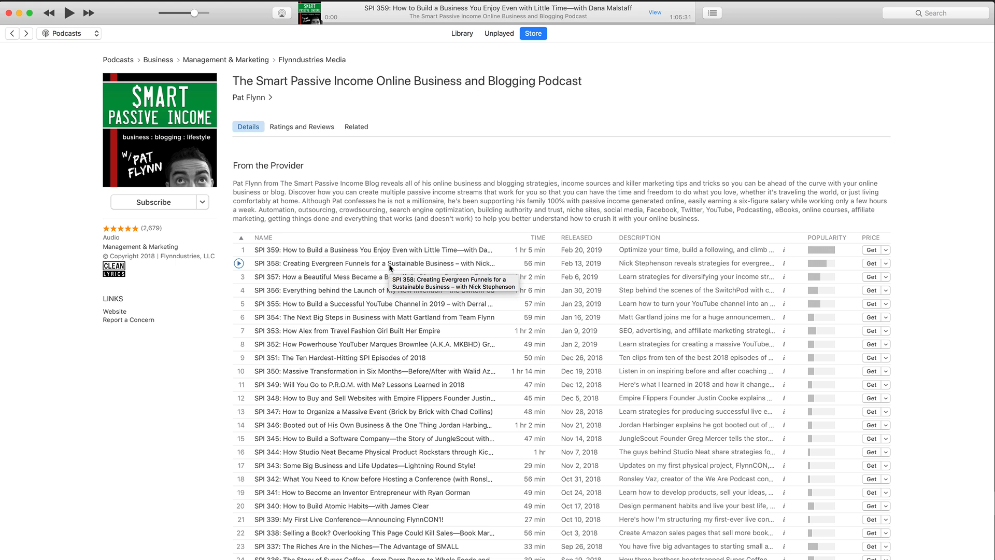
Step: Minimize the iTunes window and review the saved podcast settings and artwork in Buzzsprout
click(19, 13)
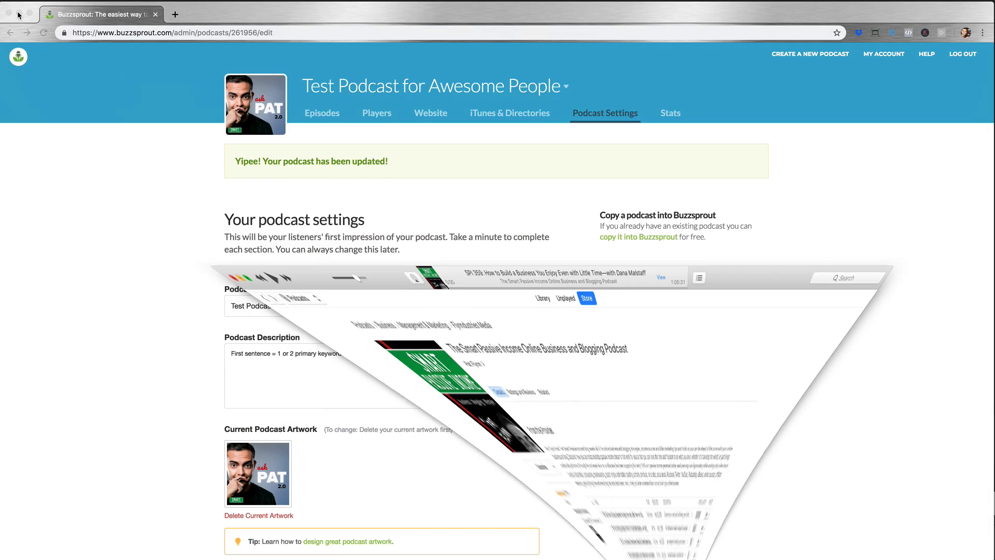
mouse_move(271, 106)
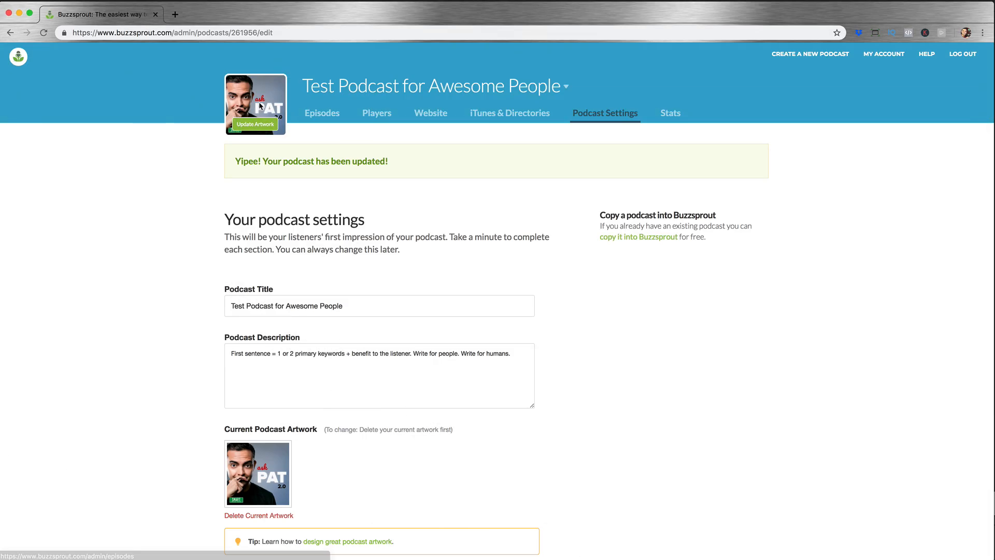
scroll(567, 391, down, 5)
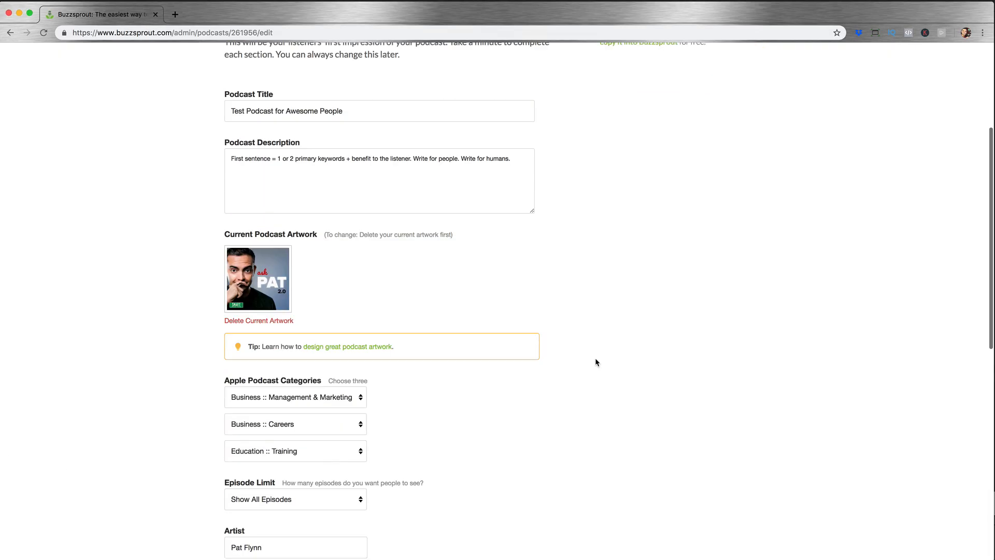
scroll(595, 358, down, 10)
scroll(595, 359, up, 15)
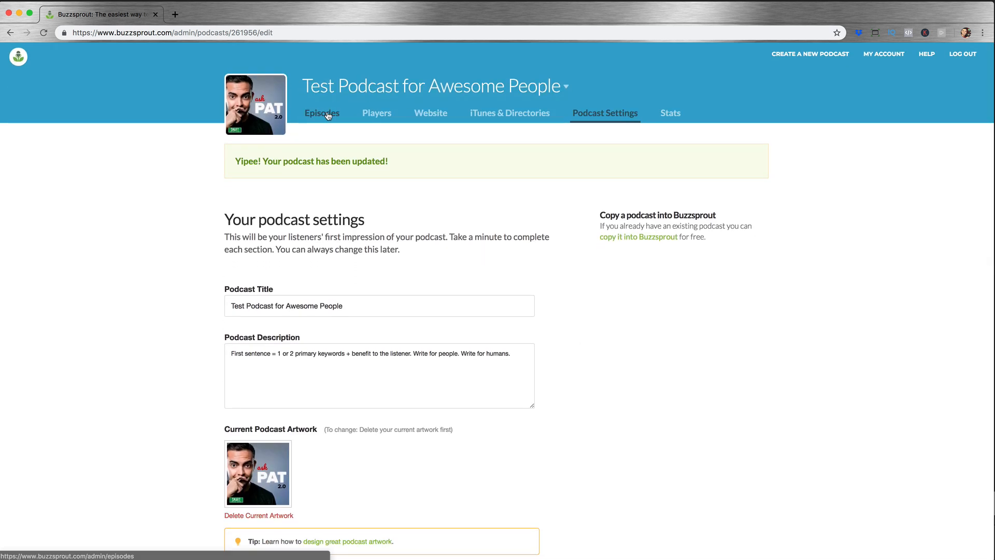
Step: Review the instructions for getting the show listed in Apple Podcasts
click(494, 118)
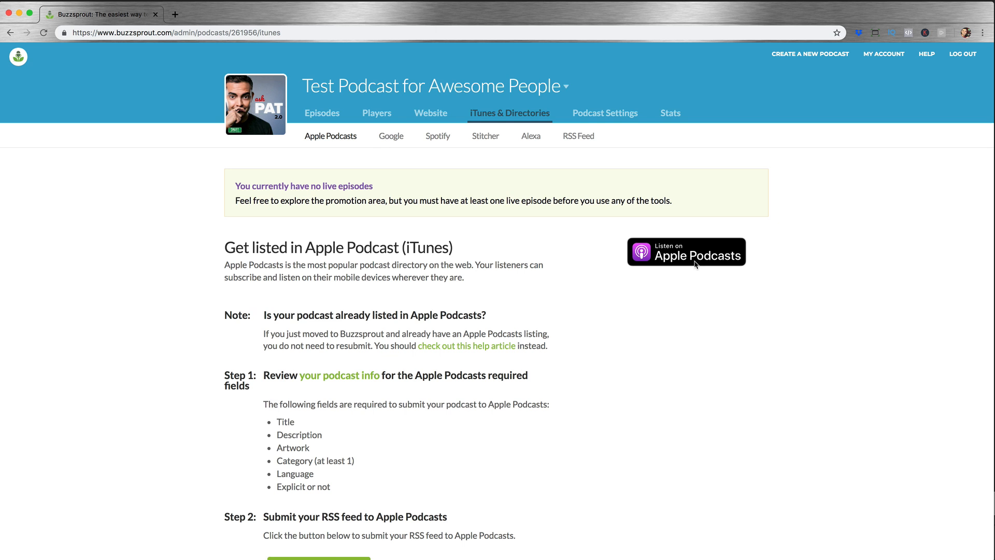
scroll(585, 331, down, 3)
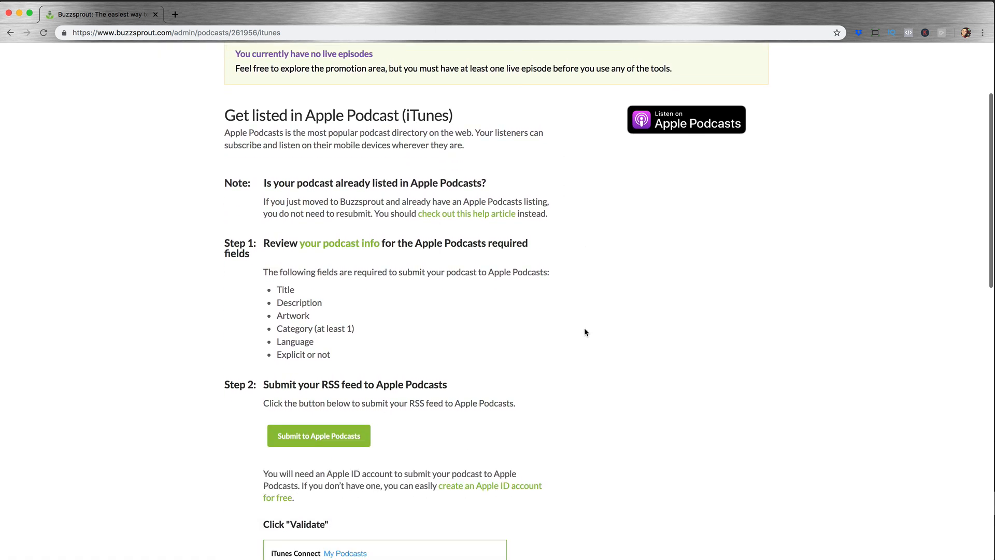
scroll(583, 332, up, 3)
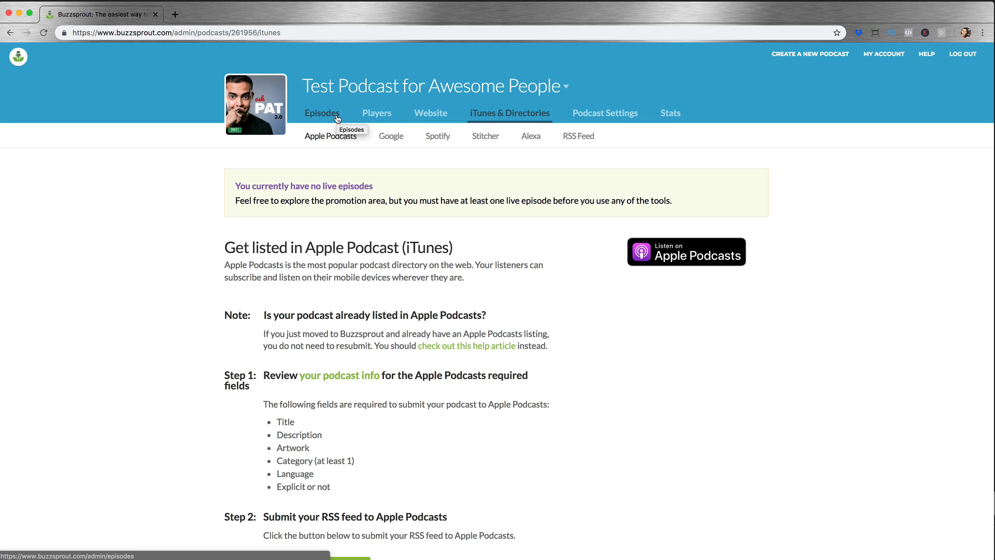
Step: Copy the podcast's RSS feed address and open it in a new browser tab
click(585, 139)
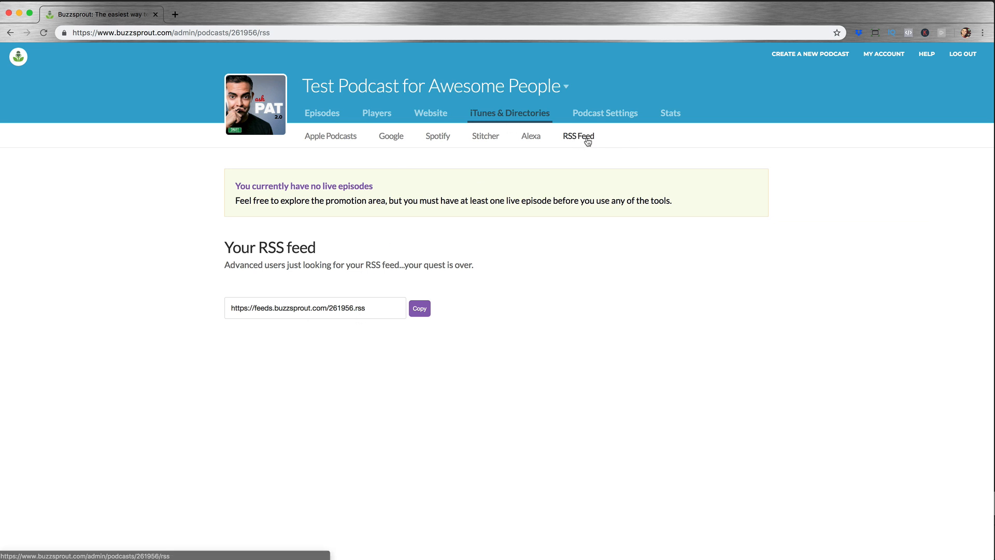
click(420, 308)
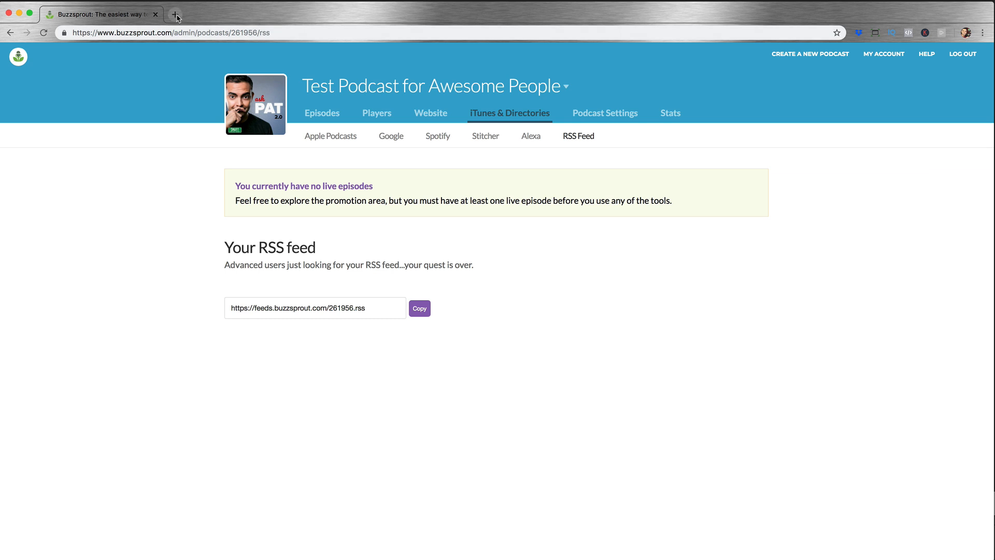
click(176, 14)
key(super+v)
key(Return)
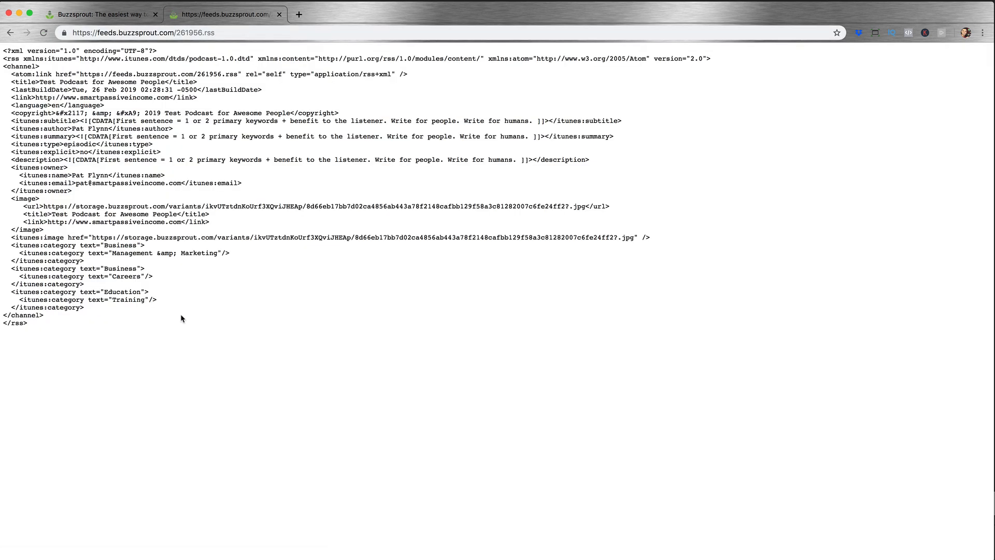
Step: Examine the RSS feed's code, highlighting the whole feed, the podcast title, the website link and the owner's name
drag(182, 318, 4, 58)
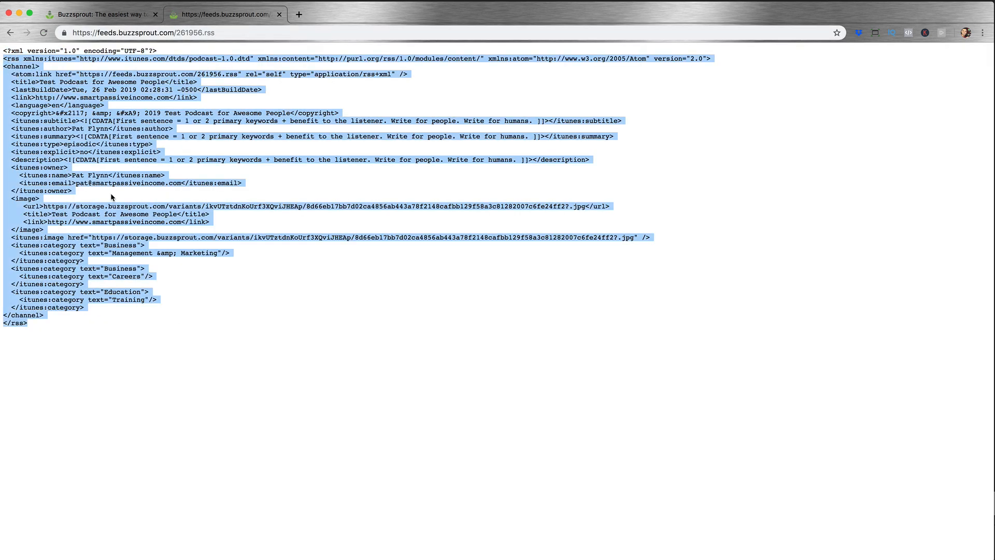
drag(271, 325, 3, 50)
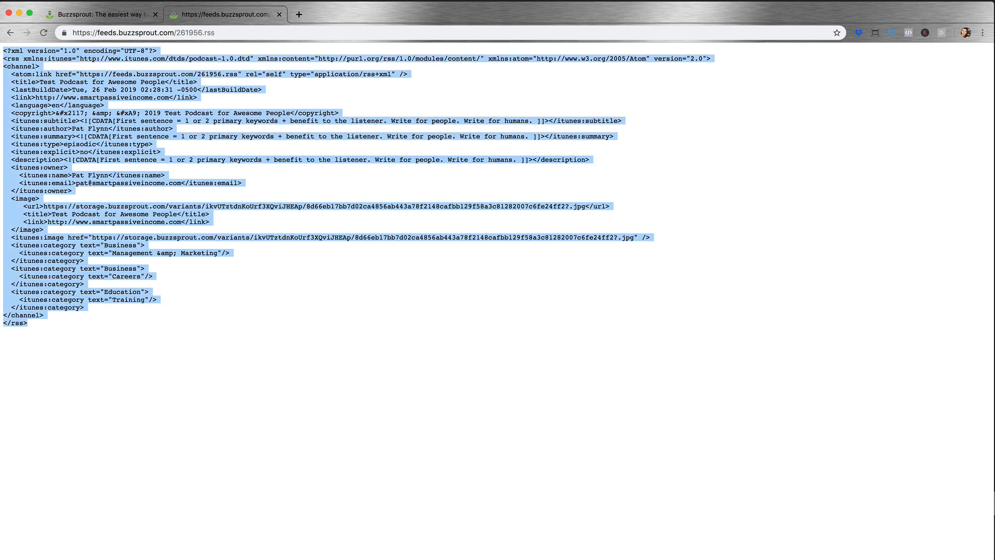
drag(52, 214, 176, 215)
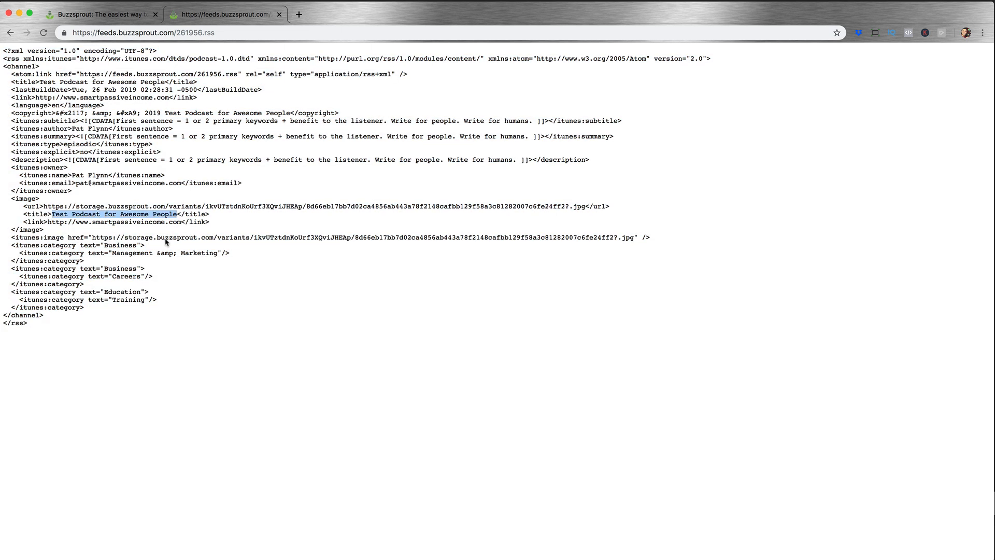
drag(48, 222, 181, 222)
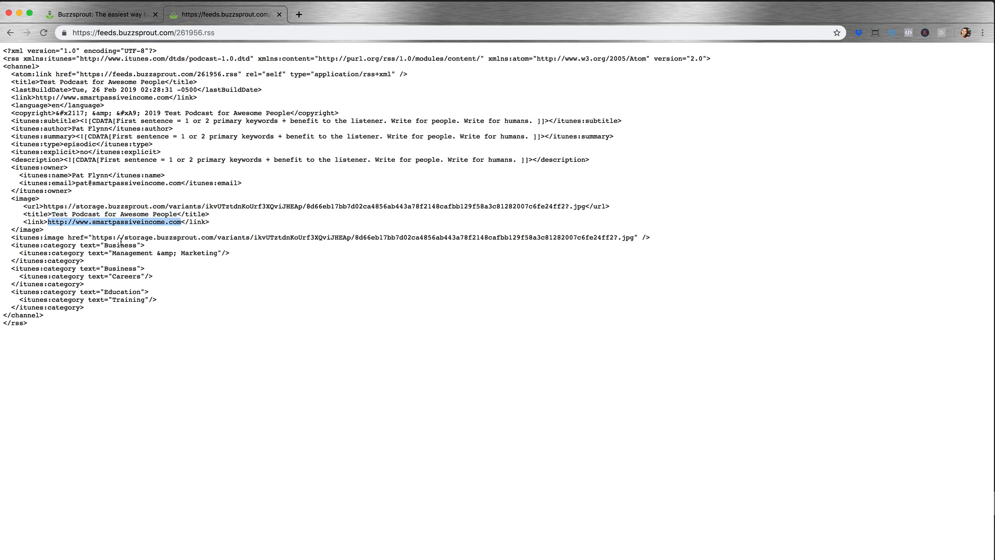
drag(72, 175, 108, 176)
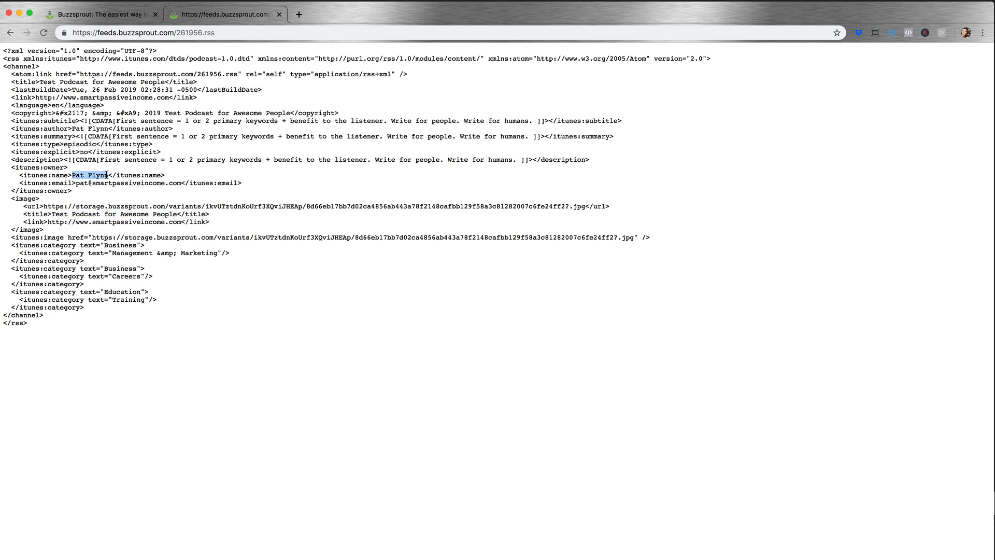
click(210, 214)
key(super+a)
click(219, 267)
Step: Return to the Buzzsprout tab and copy the RSS feed address again
click(117, 17)
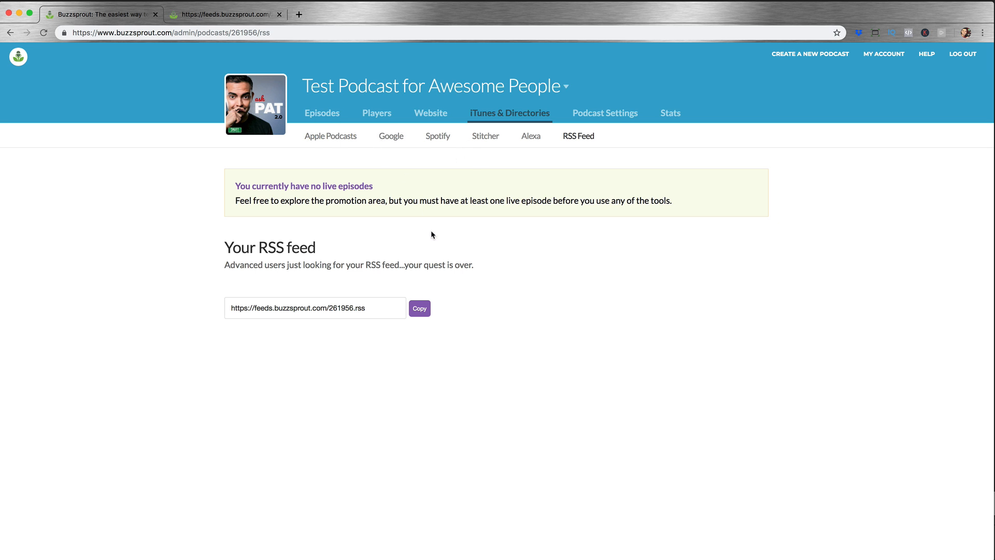
drag(380, 312, 437, 309)
click(420, 308)
Step: Start a new episode for the podcast and upload its audio file
click(334, 115)
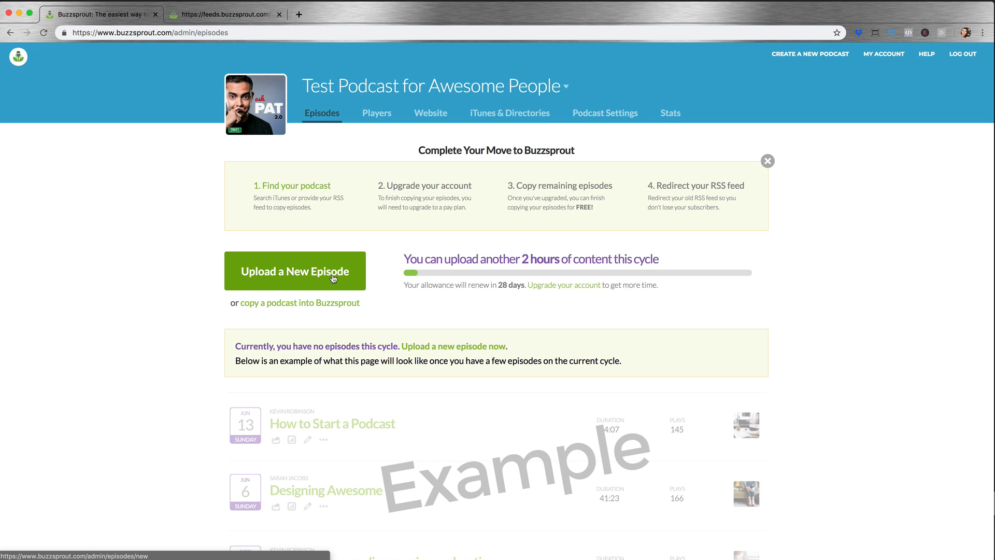
click(296, 275)
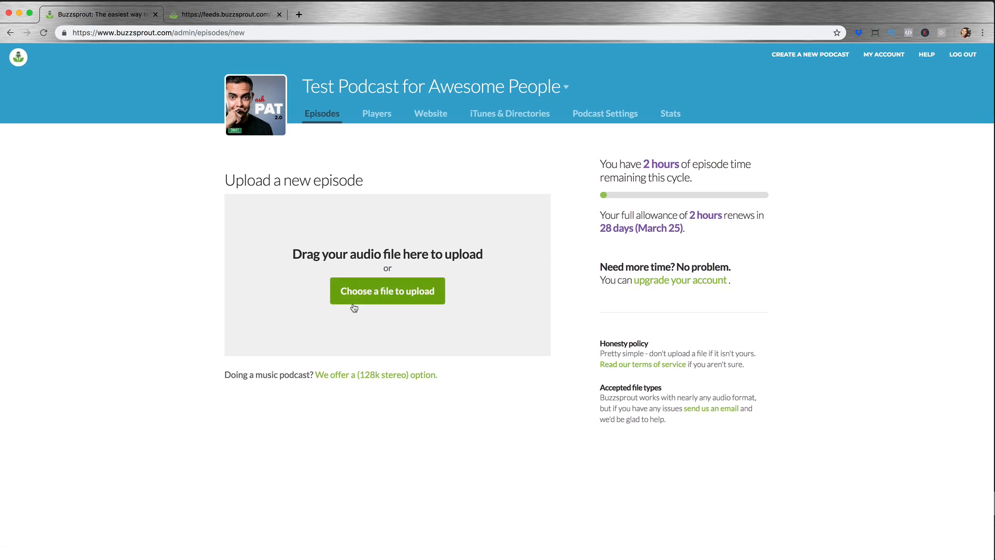
click(418, 297)
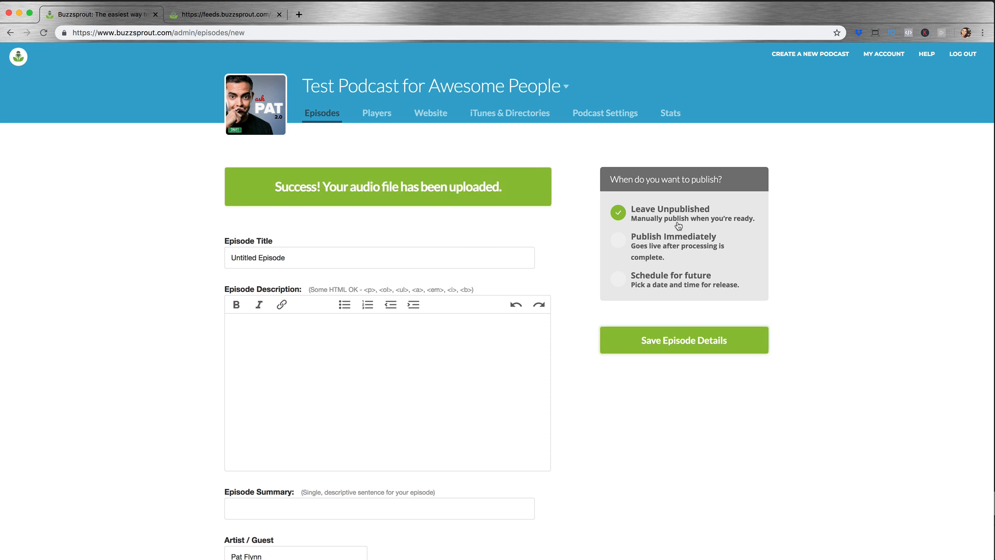
Step: Compare the Publish Immediately and Schedule for future options, and set the episode back to Leave Unpublished
click(624, 244)
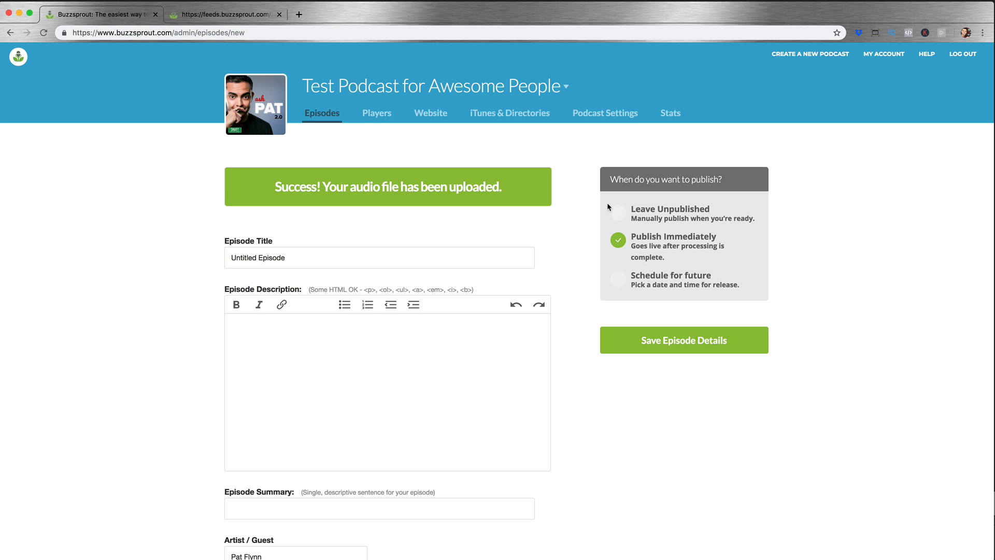
click(618, 213)
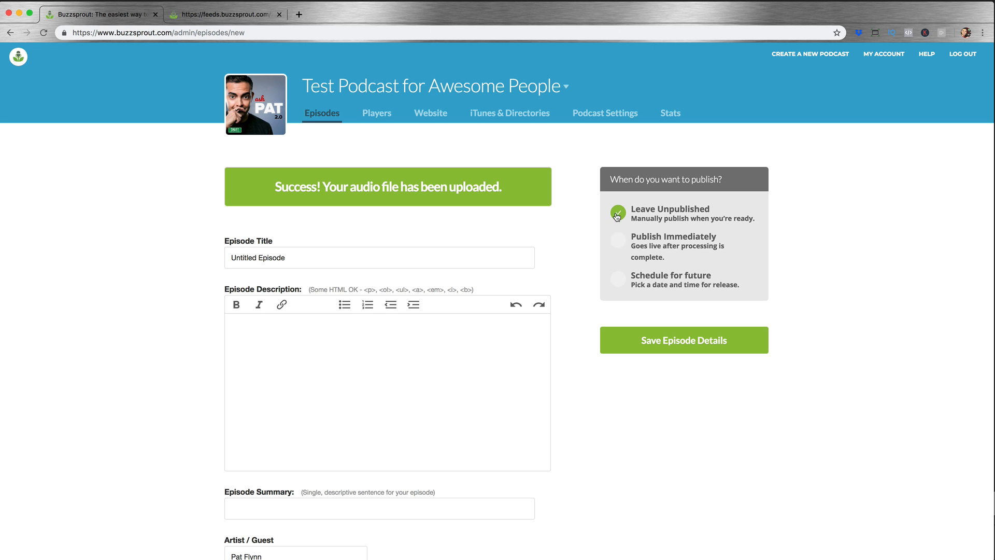
click(642, 283)
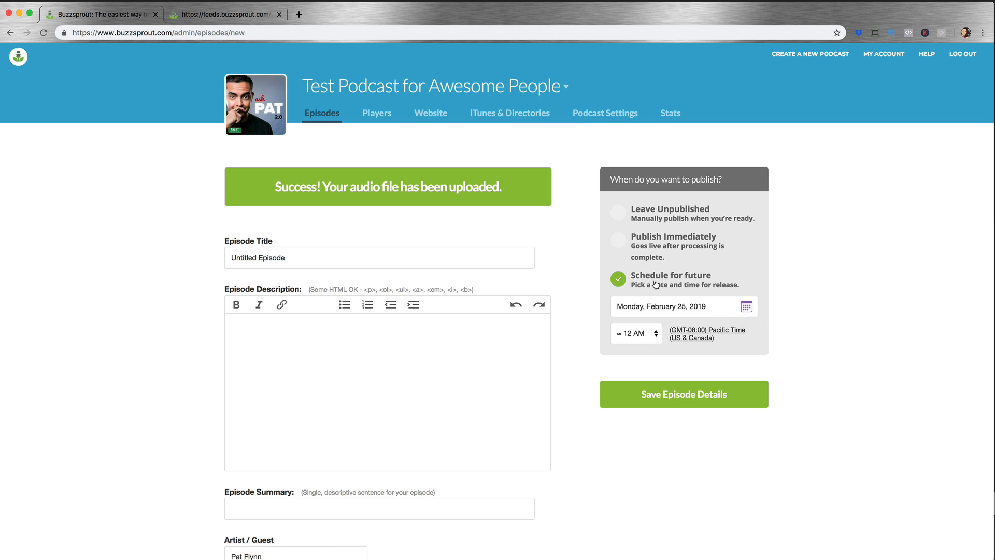
click(633, 215)
Step: Put the cursor in the Episode Title field and look over the episode detail fields
click(346, 263)
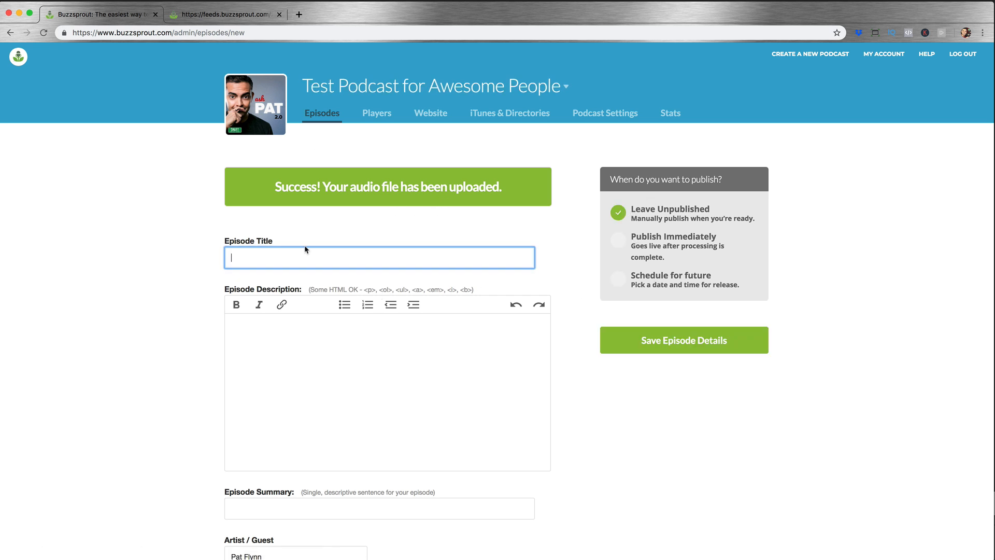
scroll(291, 255, down, 6)
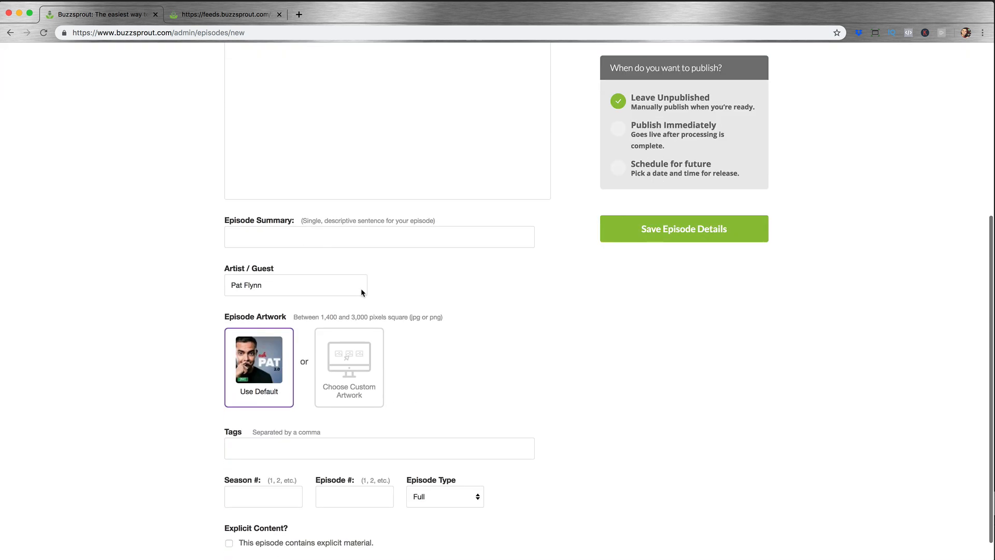
scroll(363, 289, up, 4)
scroll(457, 307, up, 3)
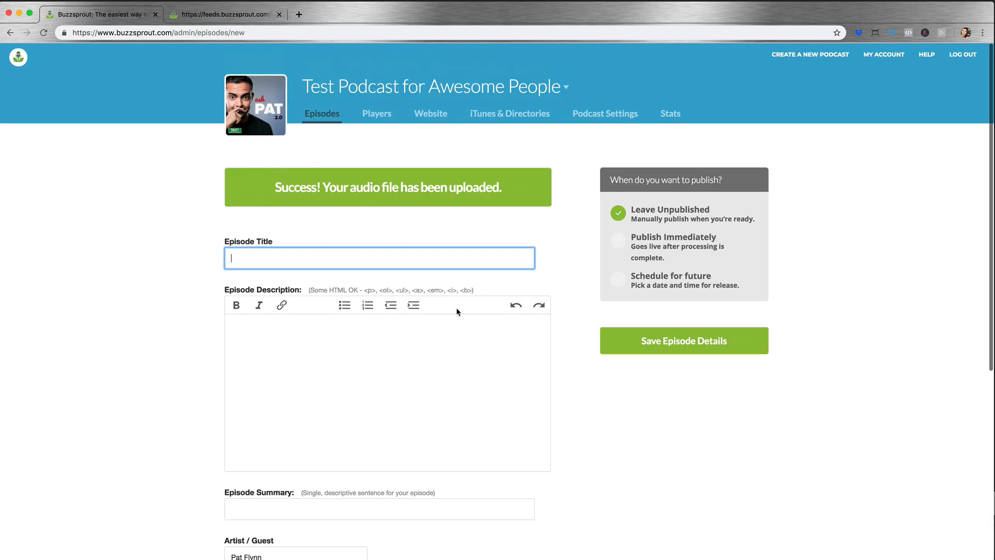
scroll(456, 308, down, 3)
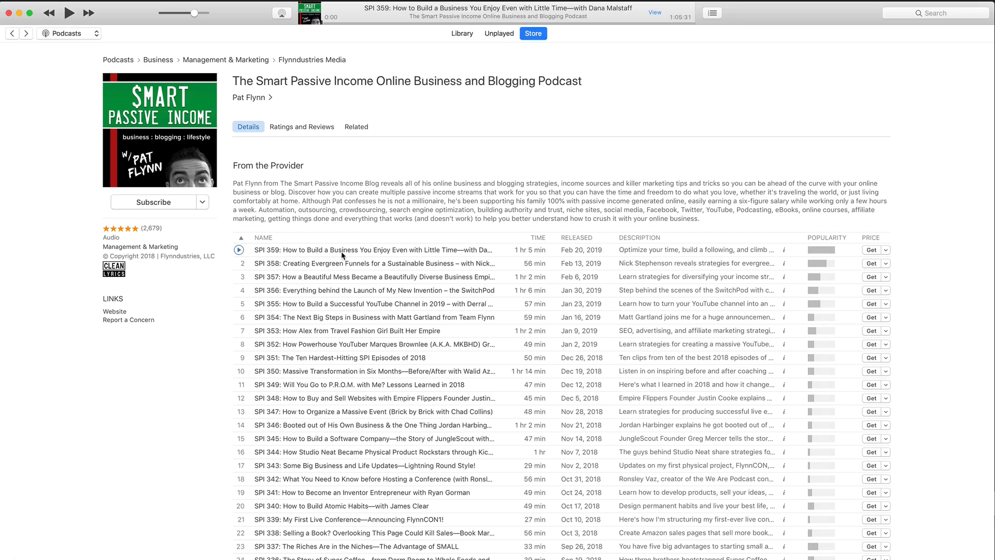
Step: Read the full description of episode SPI 359 on the Smart Passive Income podcast page in iTunes
click(785, 254)
scroll(776, 174, down, 2)
scroll(776, 178, up, 2)
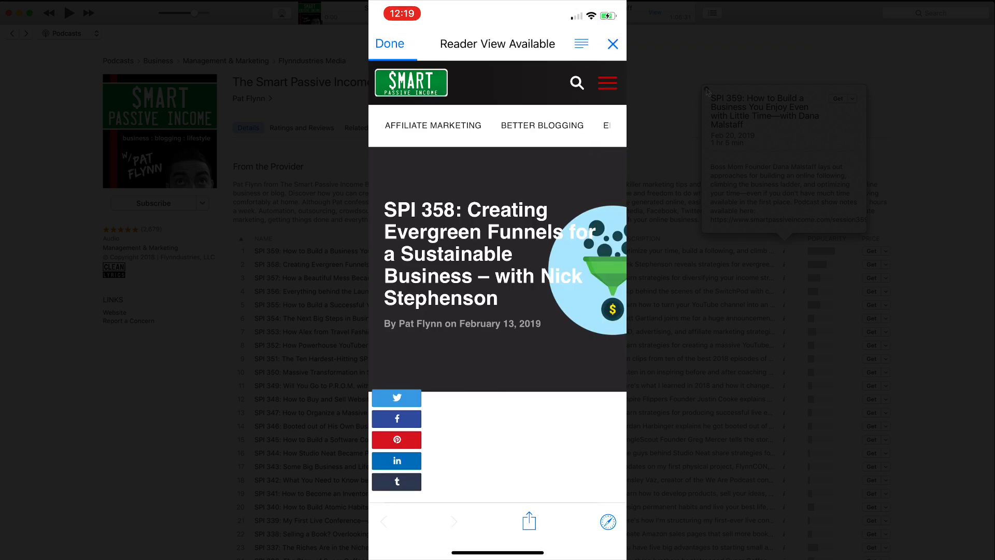
Step: Close the episode details in iTunes, return to the Buzzsprout form and set the episode title to "Compelling Episode Title Goes Here"
click(708, 90)
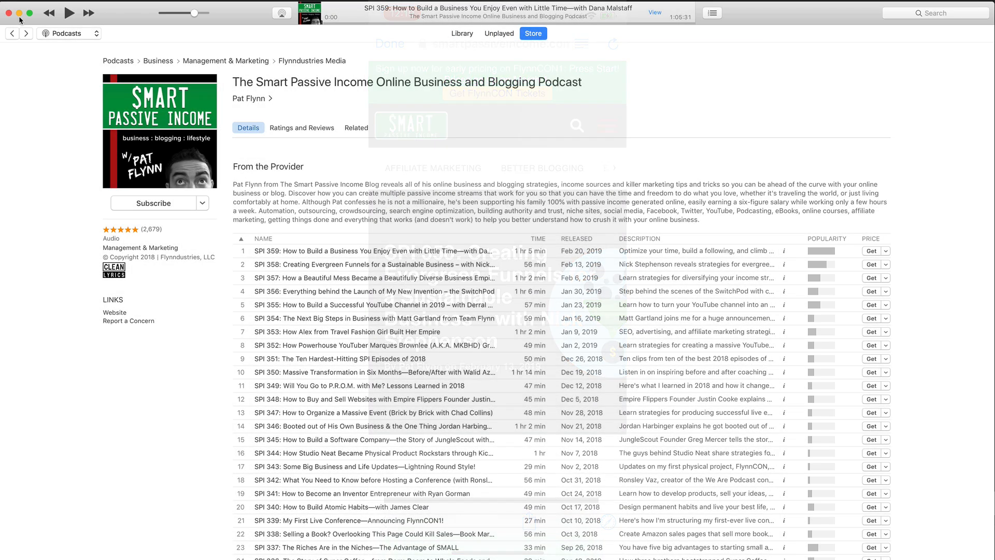
click(19, 13)
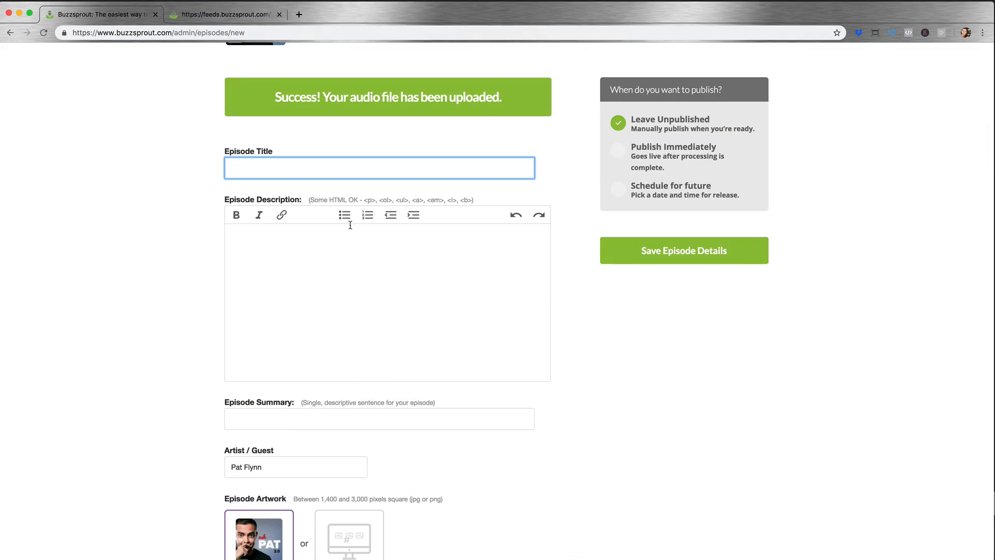
click(313, 245)
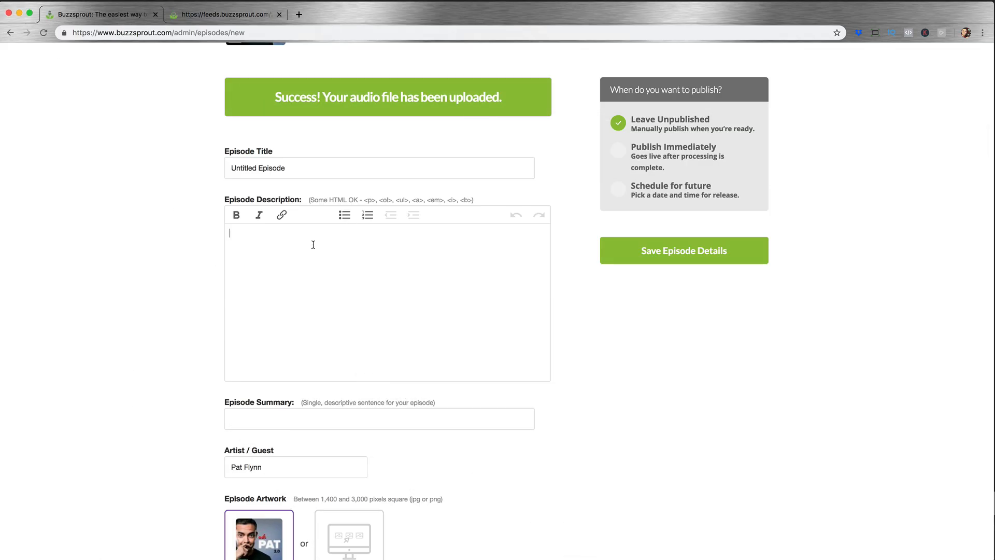
click(297, 165)
text(Compel)
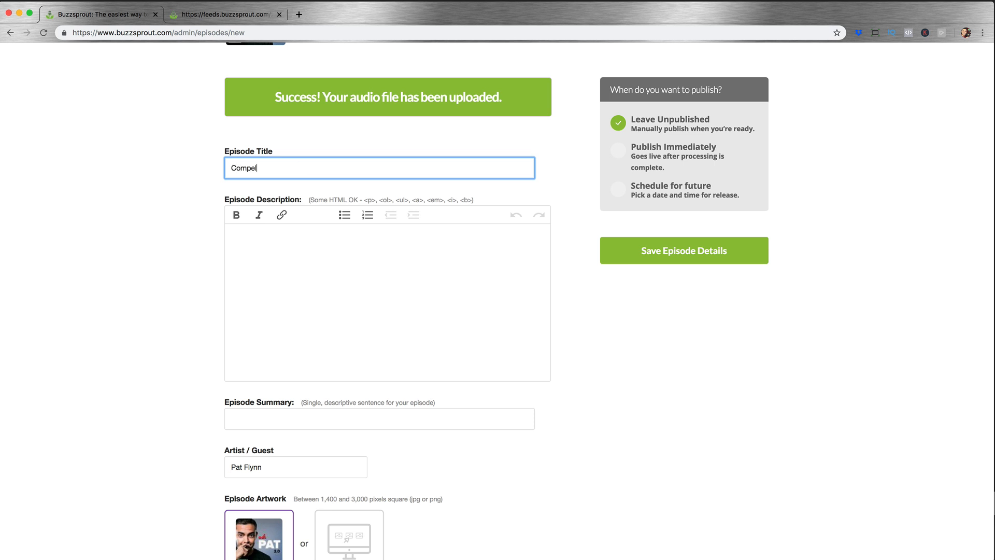
text(ling Episode Title Goes Here)
Step: Write the episode description's first paragraph: "Episode Description goes here. Make it for a human, BUT, also include keywords relevant to this particular episode."
click(281, 264)
text(Epi)
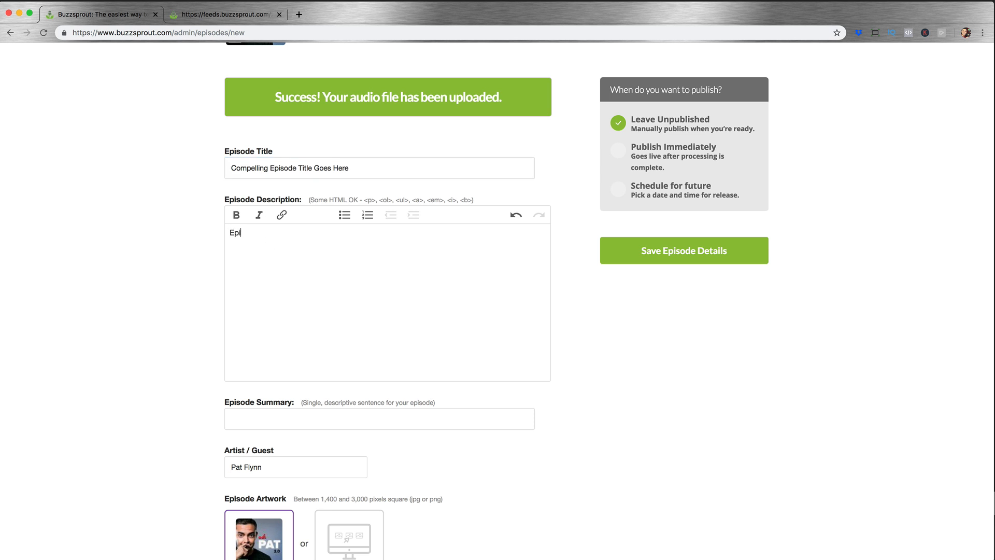
text(sode Description goes here. Mak)
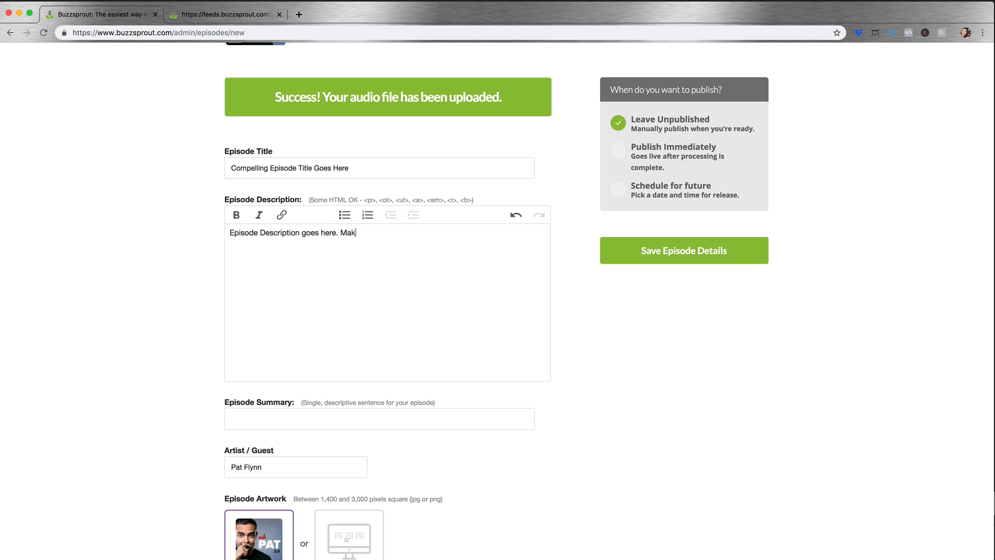
text(e it for a human, BUT, also in)
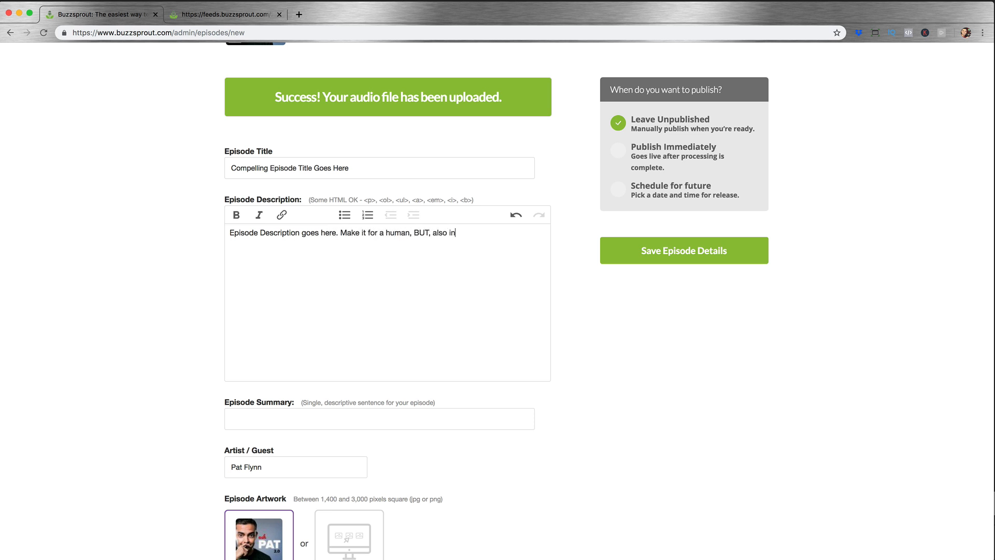
text(clude keywords relevant to this pa)
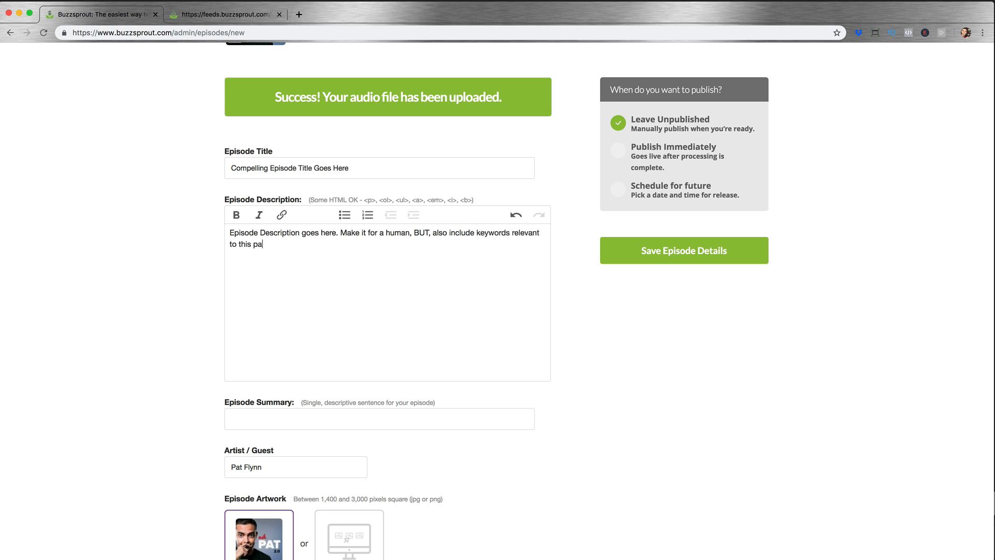
text(rticular episode.)
Step: Add a second paragraph to the episode description, after a blank line: "Also include clickable links like to your website."
key(Return)
key(Return)
text(Also include clickable links)
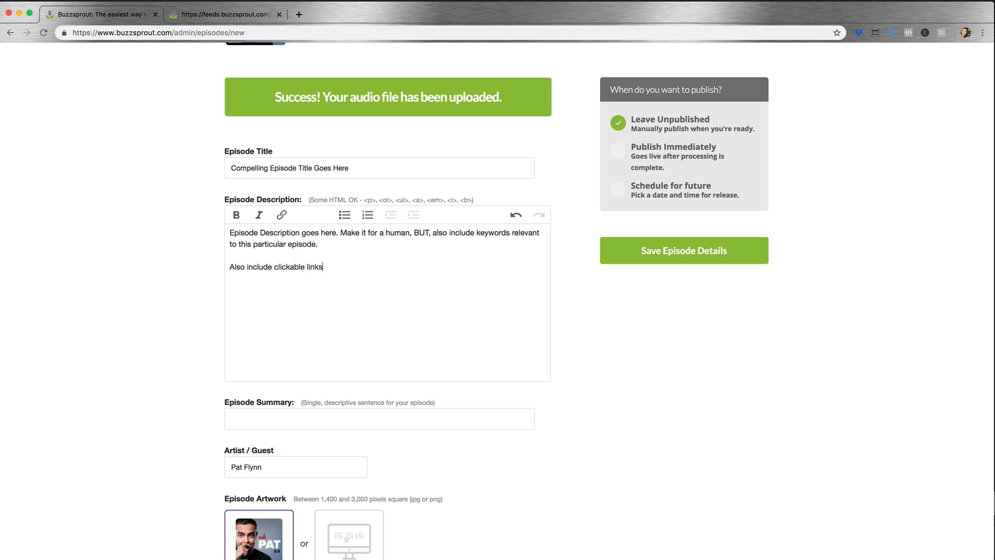
text( like to your website.)
drag(348, 267, 392, 267)
click(289, 218)
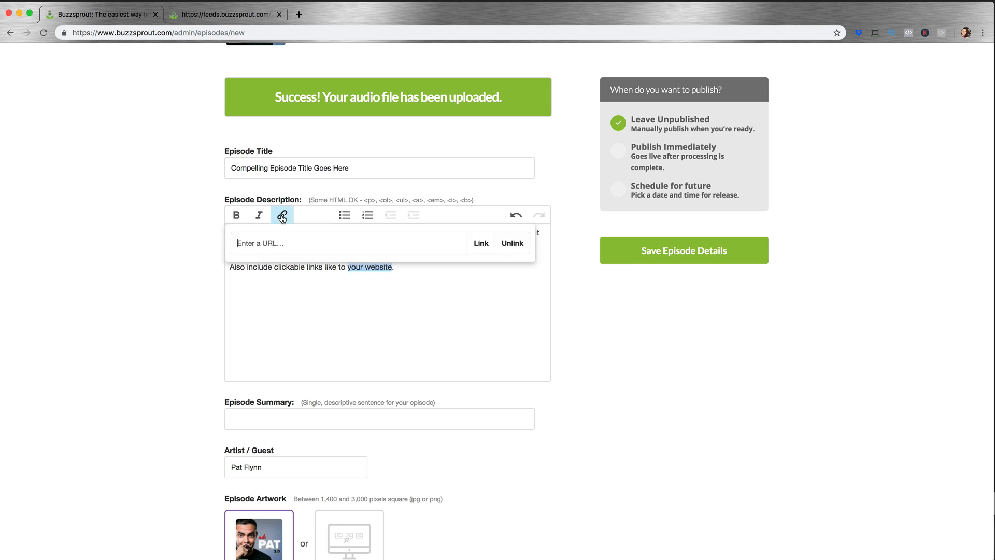
text(http://www.askpat.com)
click(480, 244)
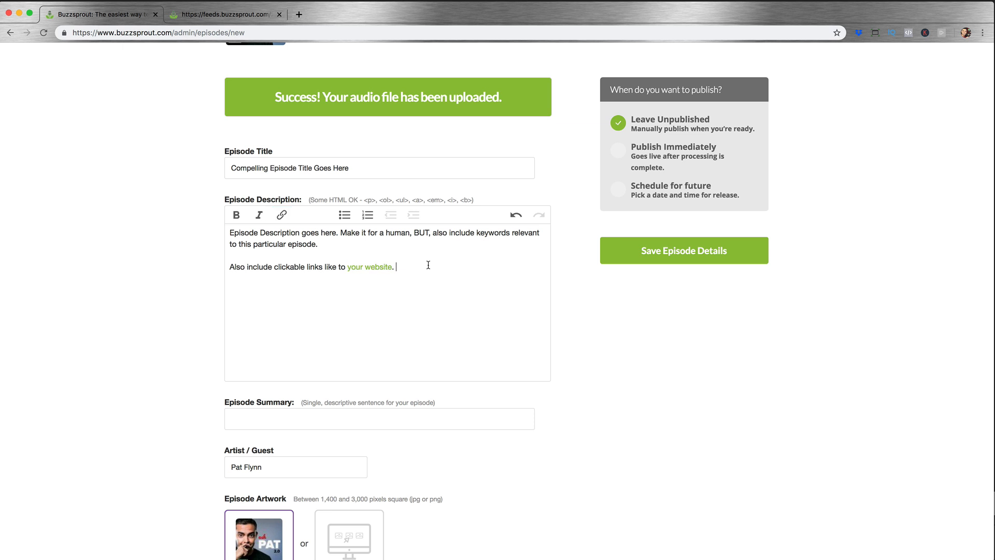
click(404, 270)
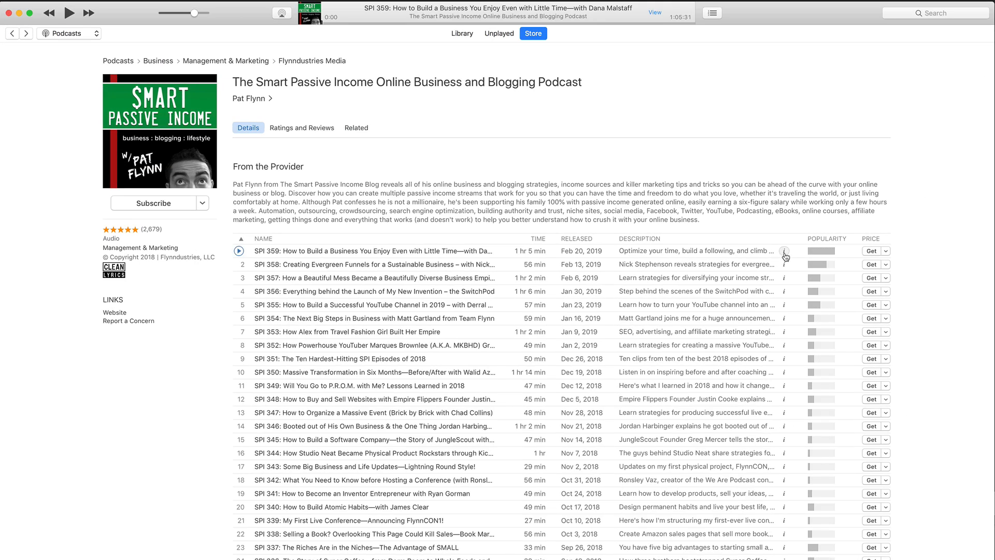
Step: Switch to iTunes to review the SPI 359 description with its show notes link and the podcast's subscribe options, and return to Buzzsprout
click(784, 251)
scroll(776, 162, down, 3)
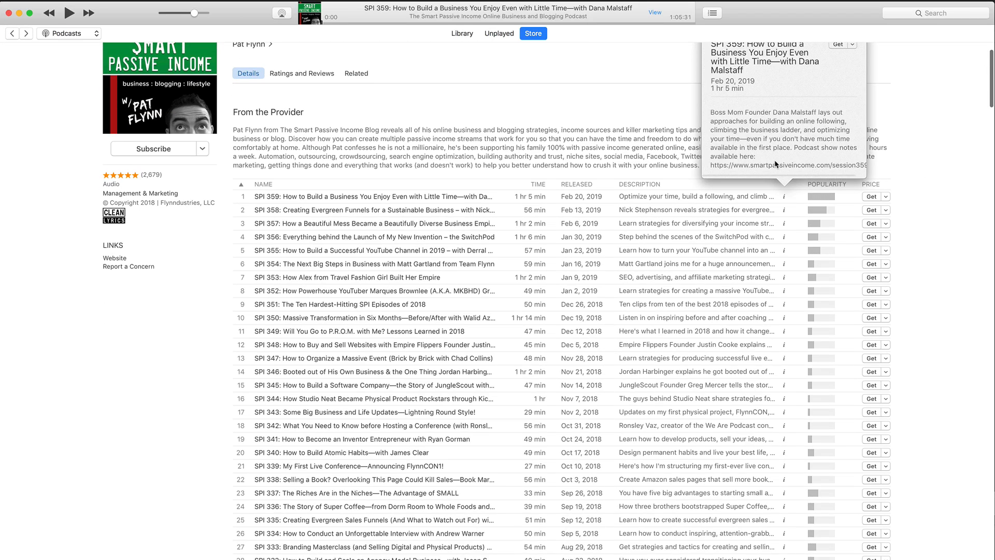
scroll(781, 161, up, 3)
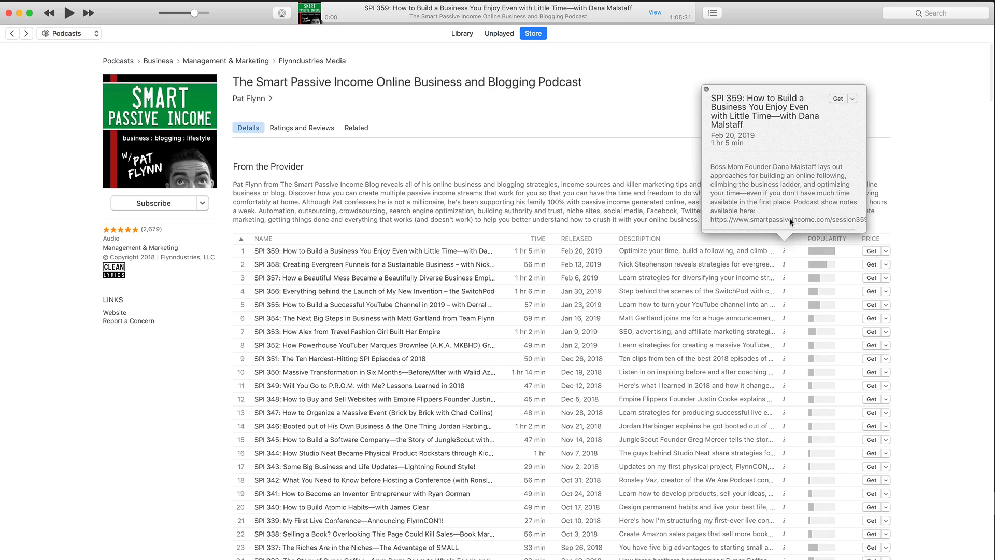
click(706, 89)
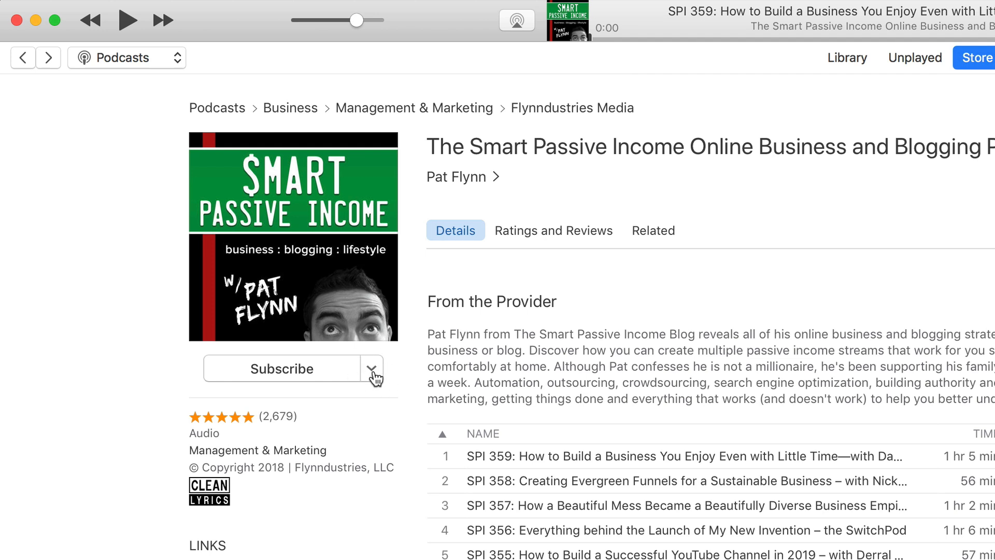
click(372, 369)
click(377, 412)
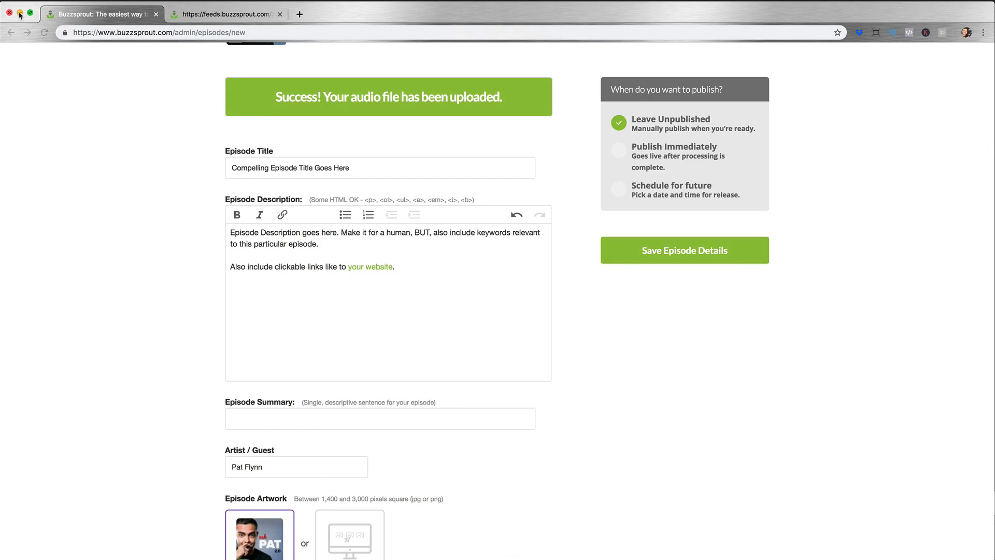
Step: End the description with "Cool!" and set the episode summary to "A paragraph to summarize the podcast episode.", correcting its misspelled word
click(395, 282)
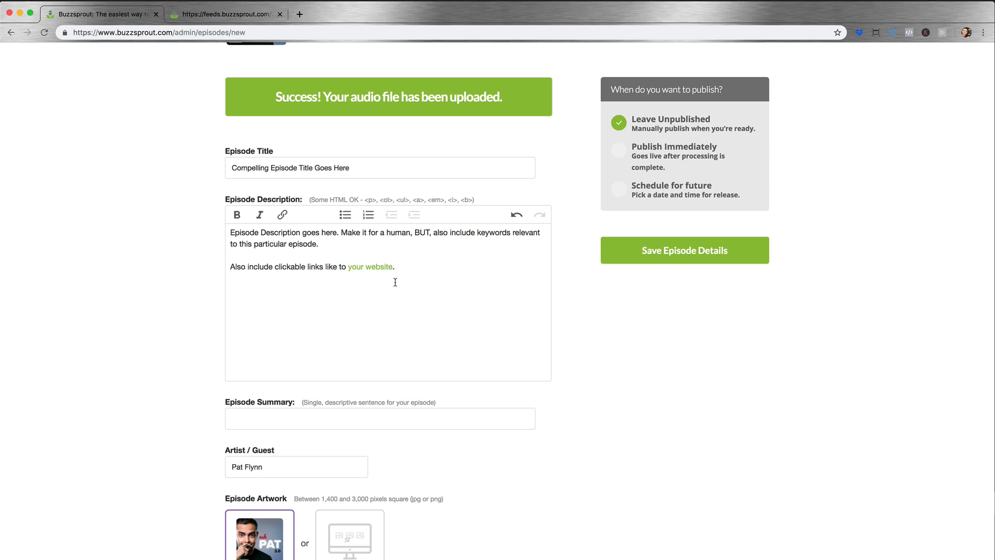
text(Cool!)
click(386, 413)
scroll(543, 458, down, 2)
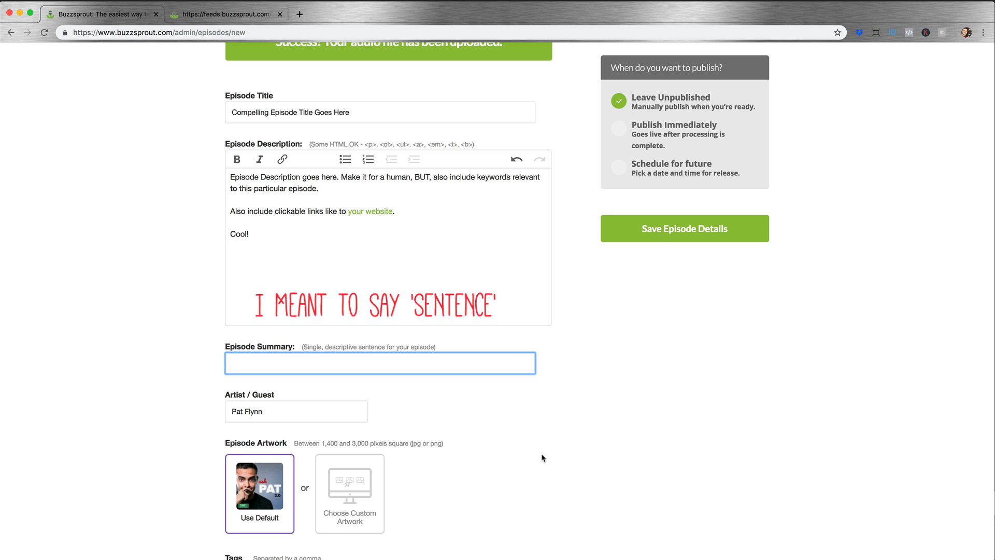
text(A paraghraph )
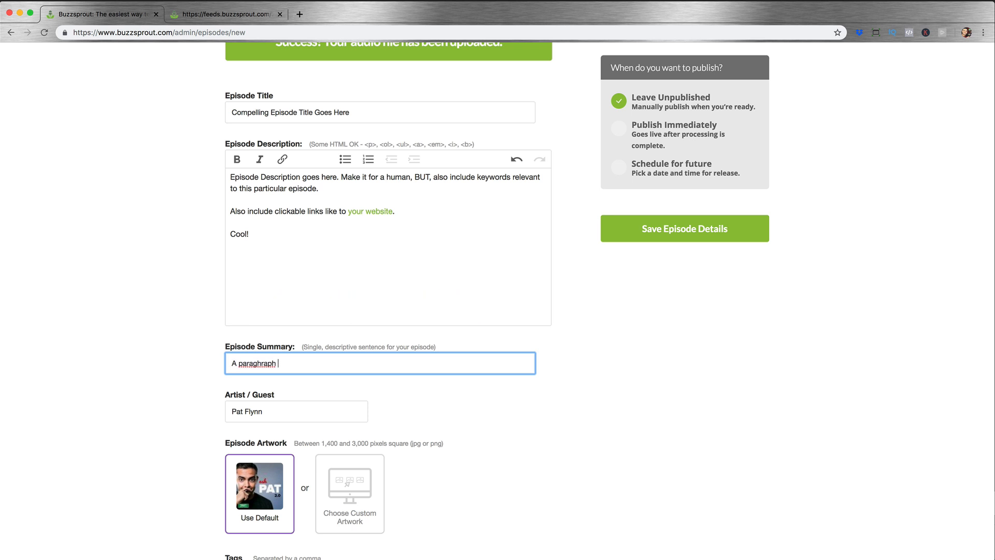
text(to summarize the podcast episode.)
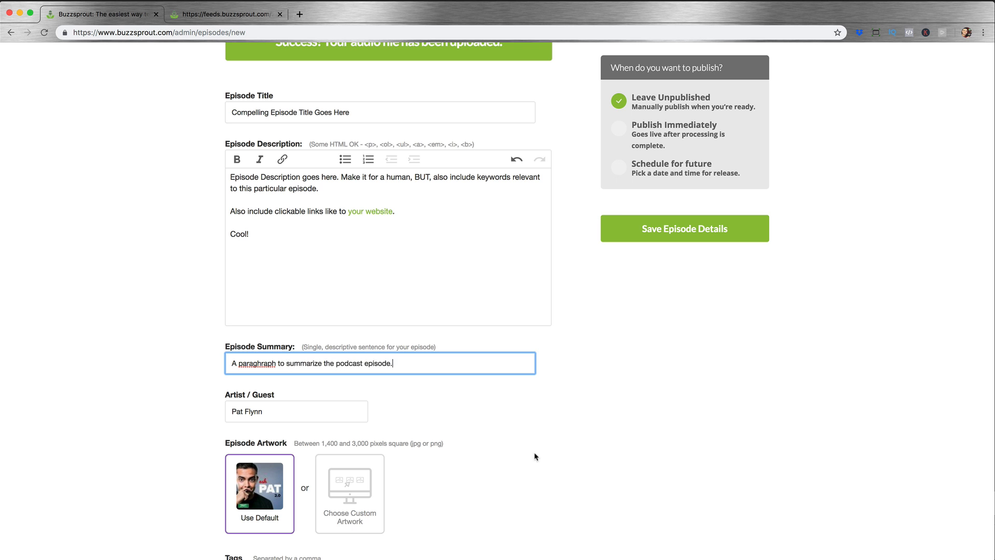
right_click(269, 365)
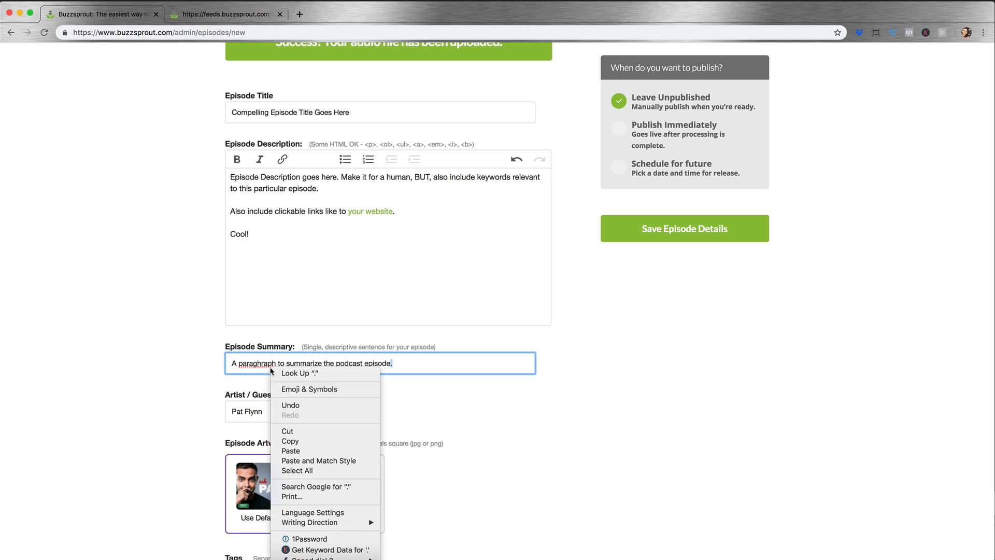
right_click(271, 364)
click(288, 370)
Step: Check the Artist / Guest field and look over the Episode Artwork choices and the remaining episode fields
click(337, 411)
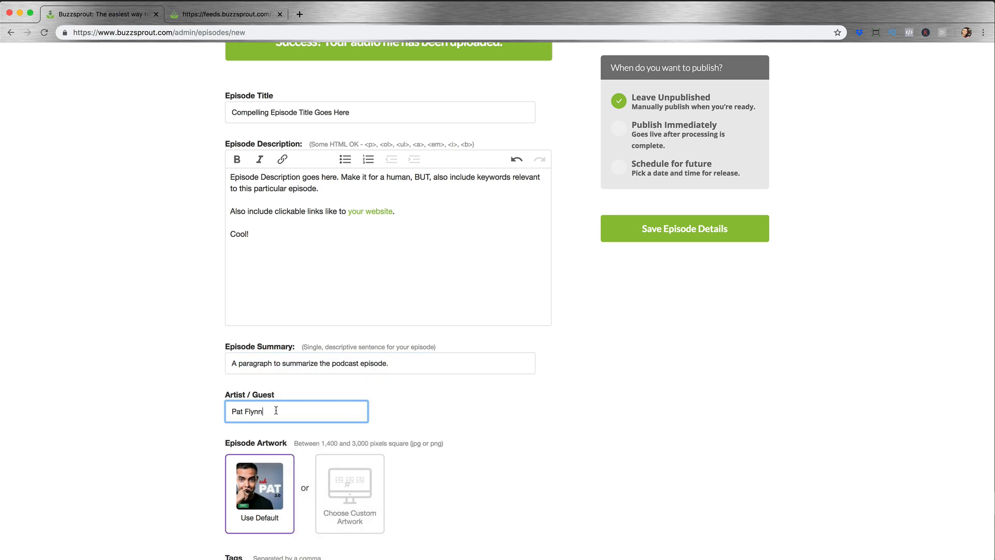
scroll(323, 409, down, 1)
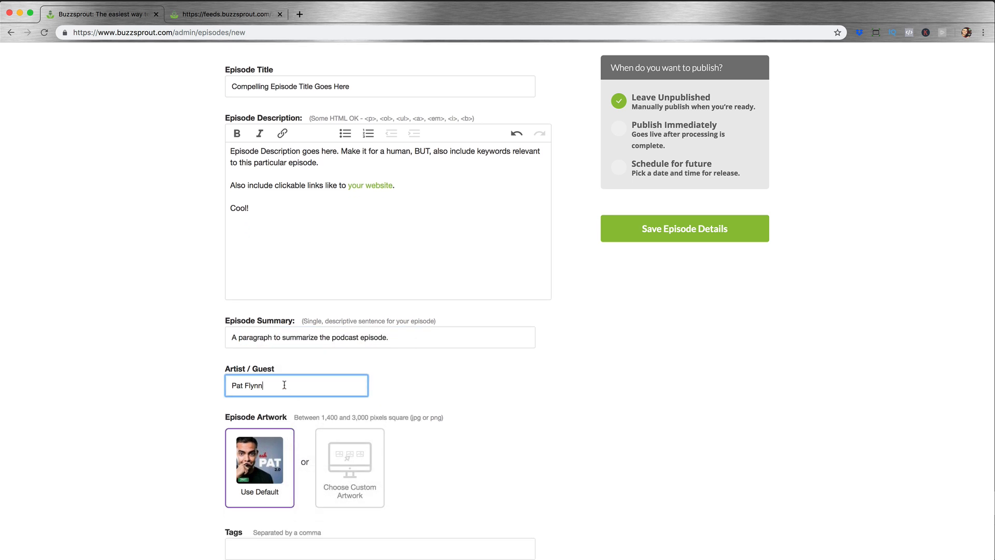
scroll(284, 385, down, 4)
scroll(467, 409, down, 1)
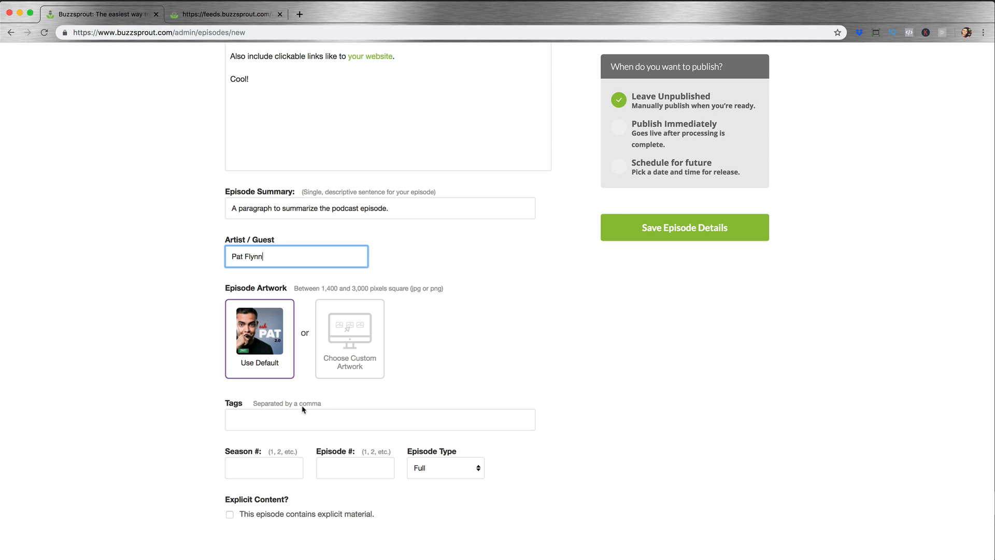
Step: Set the episode's tags to "tag 1, tag 2, tag 3, tag 4, tag 5"
click(307, 426)
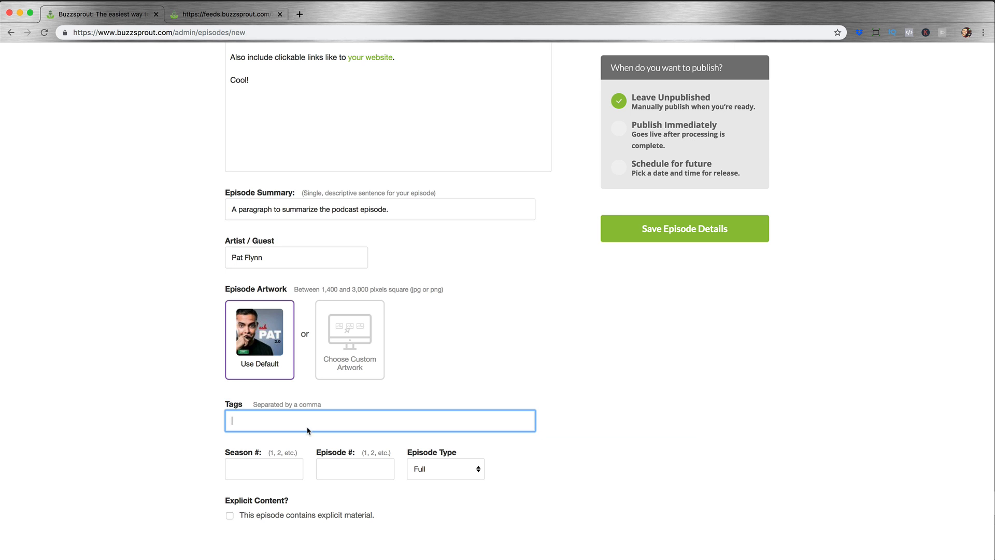
scroll(501, 456, up, 3)
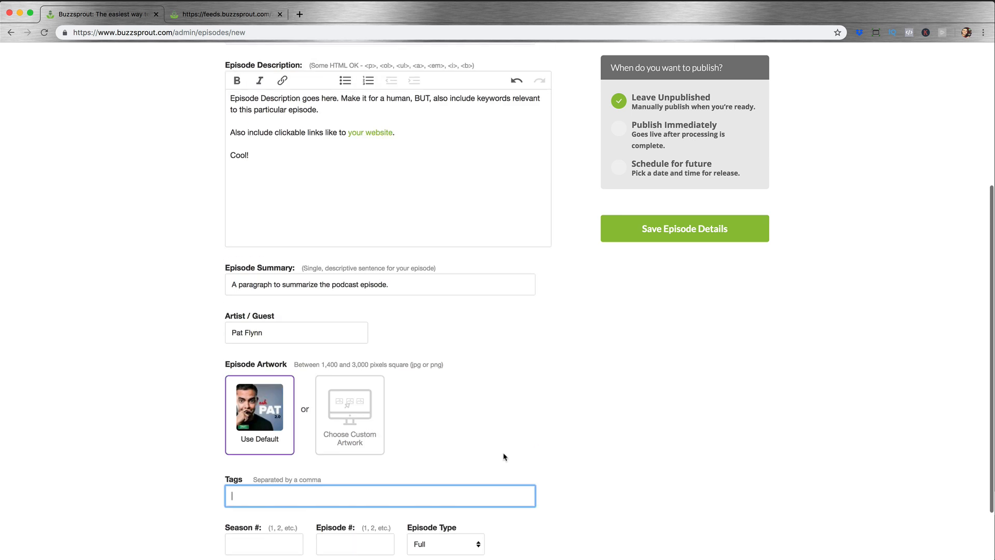
scroll(415, 453, up, 2)
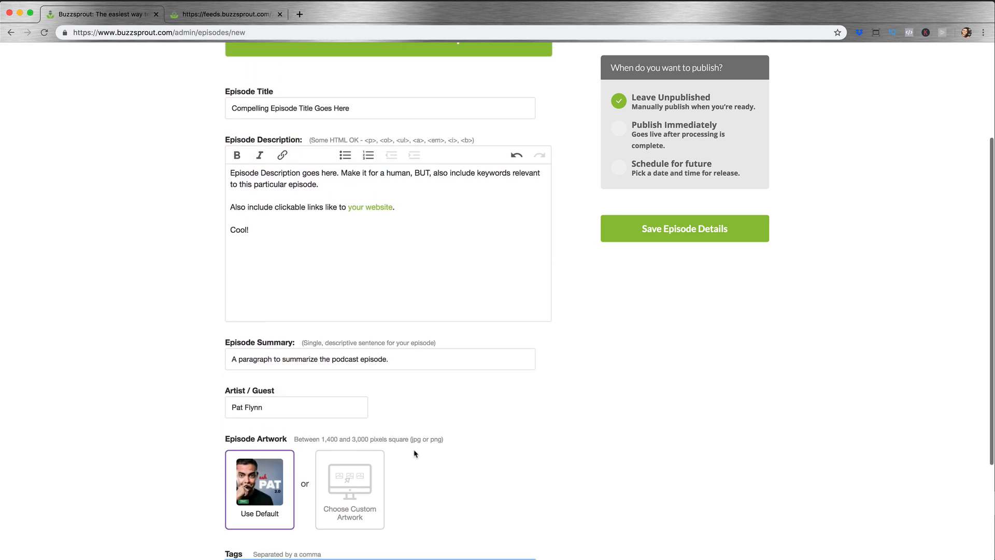
scroll(389, 320, down, 5)
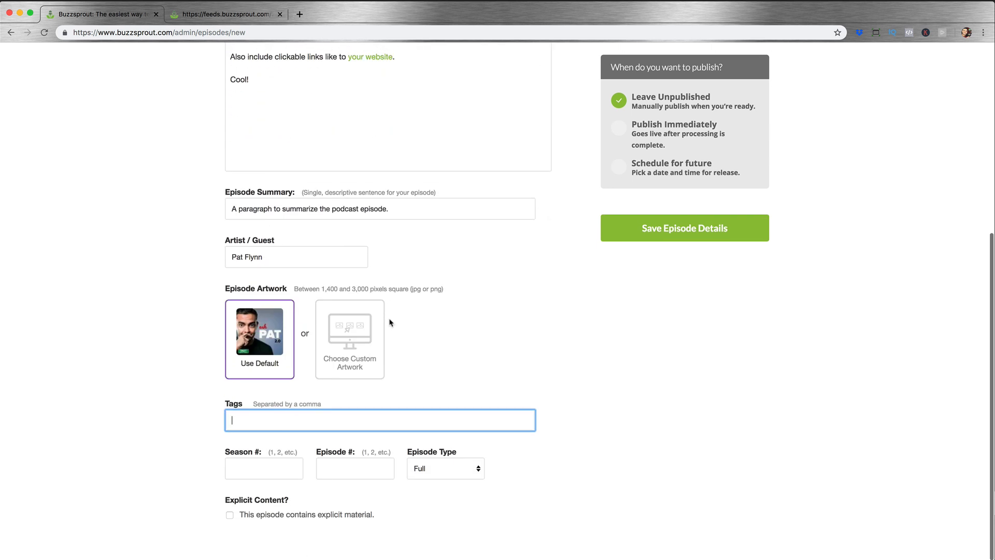
text(tag 1, ta)
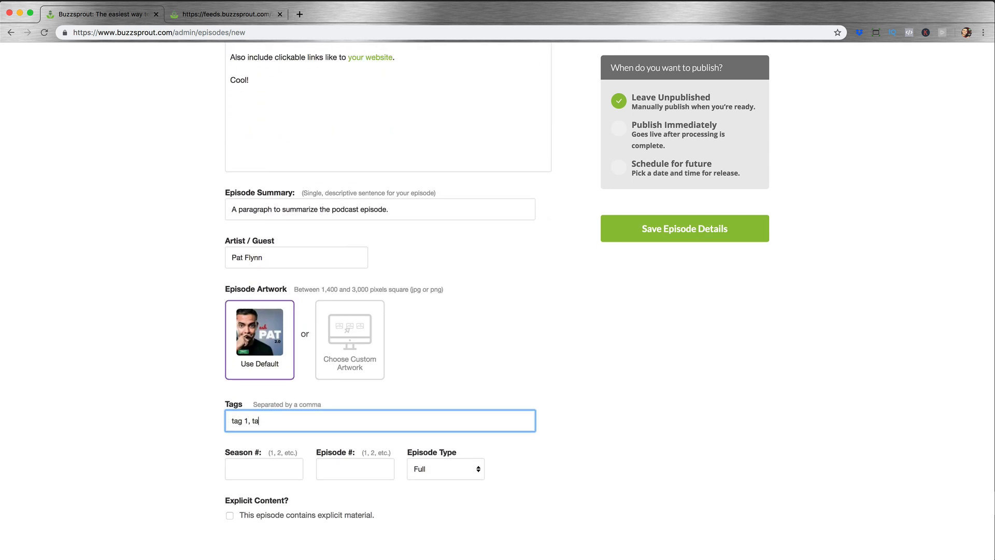
text(g 2, tag 3, tag 4, tag 5)
Step: Look at the season and episode number fields and the available episode types, leaving the type at Full
click(289, 472)
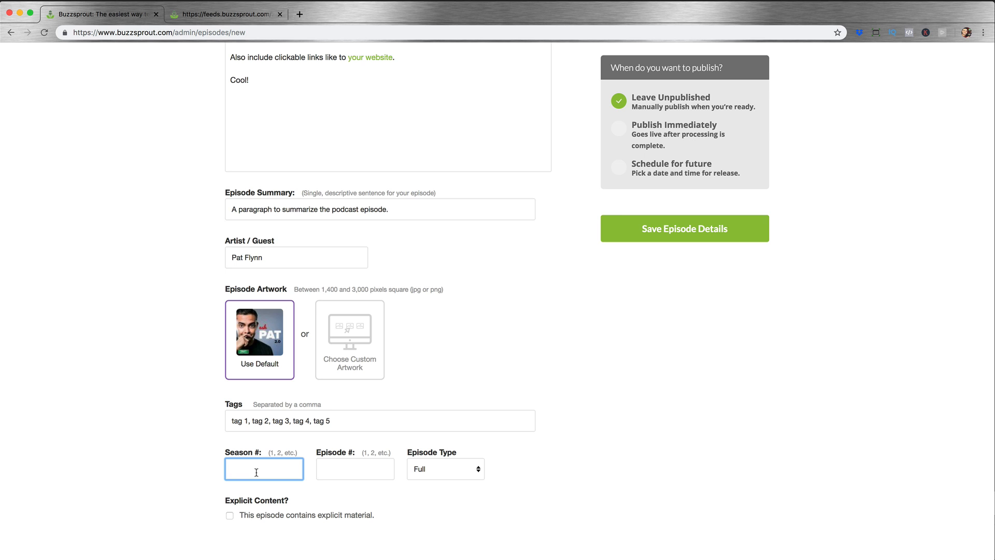
click(346, 473)
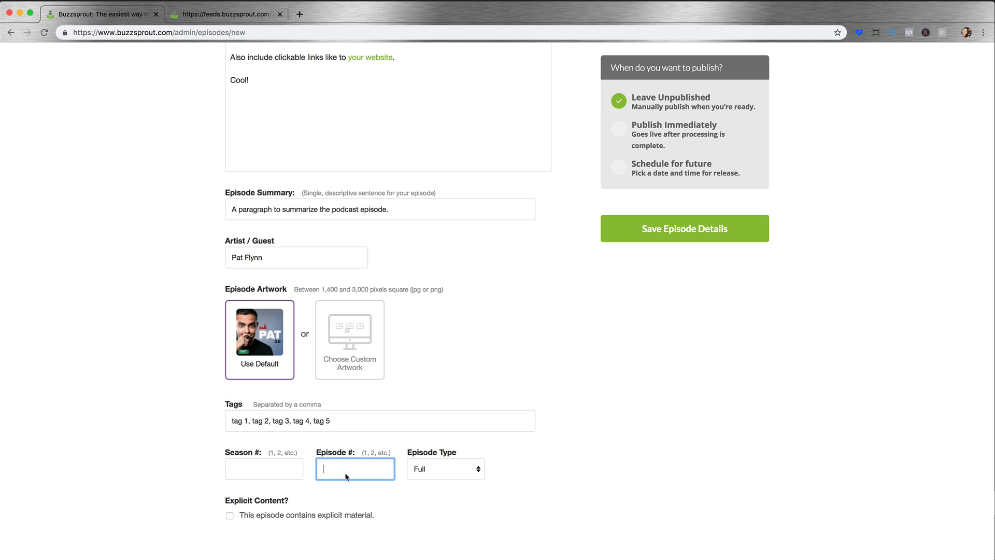
click(424, 474)
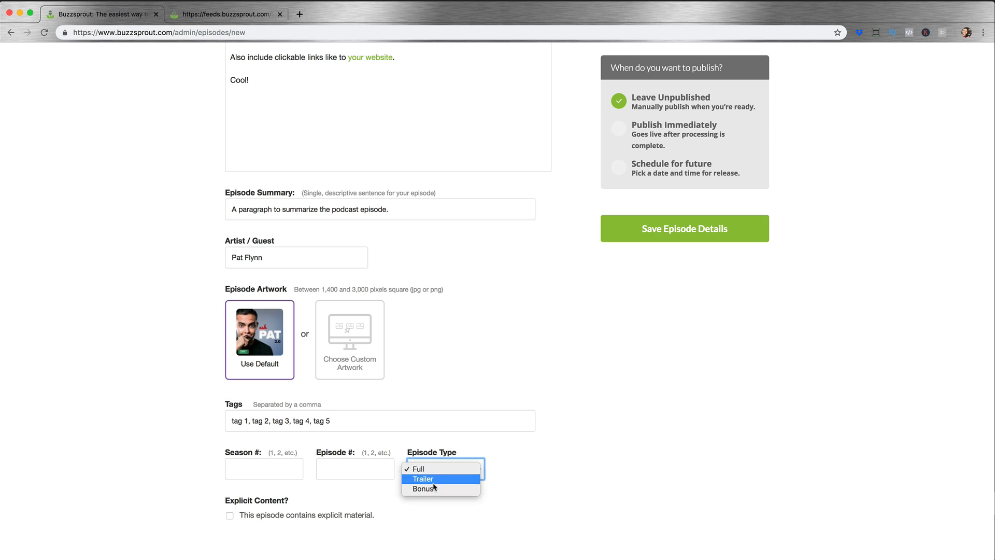
click(576, 461)
click(442, 472)
click(525, 462)
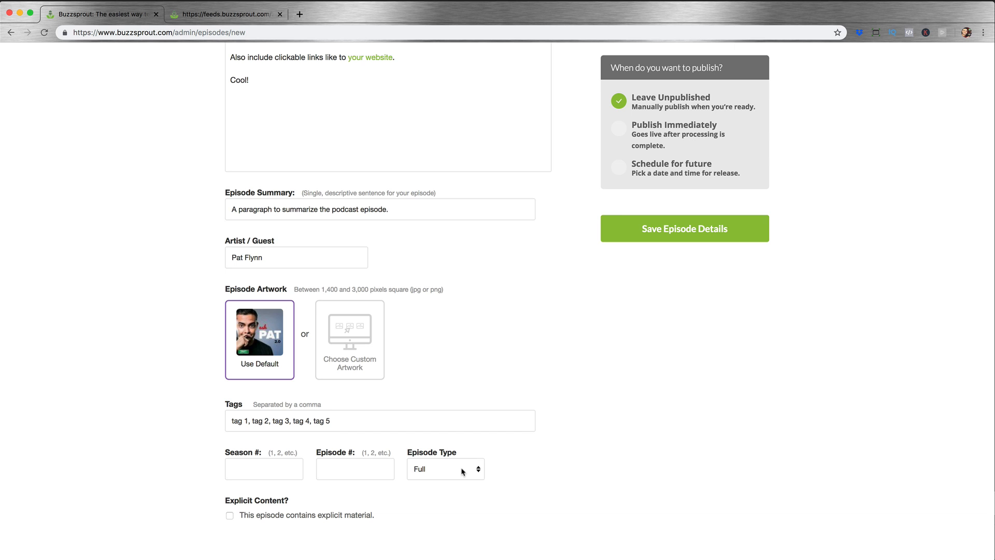
Step: Set the episode number to 1
click(370, 470)
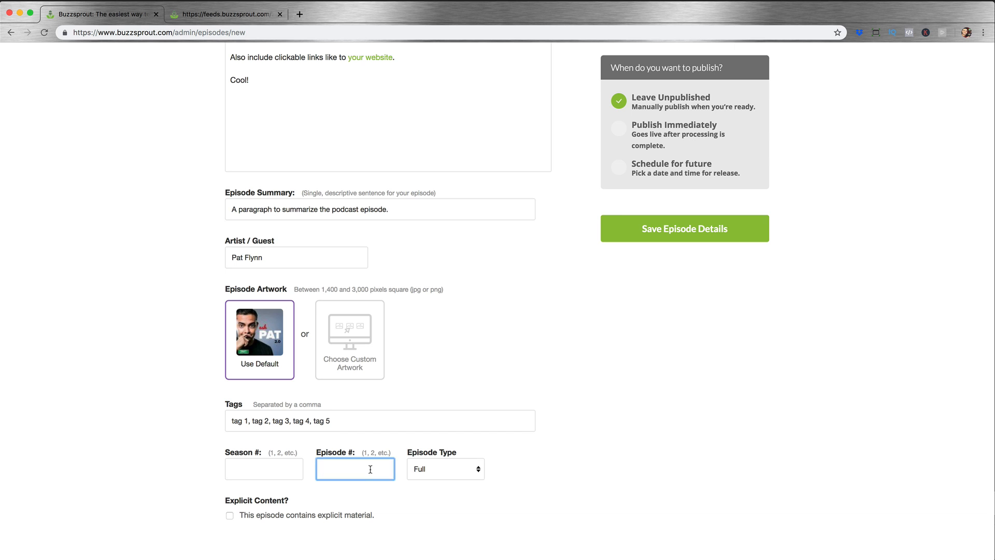
text(1)
click(560, 470)
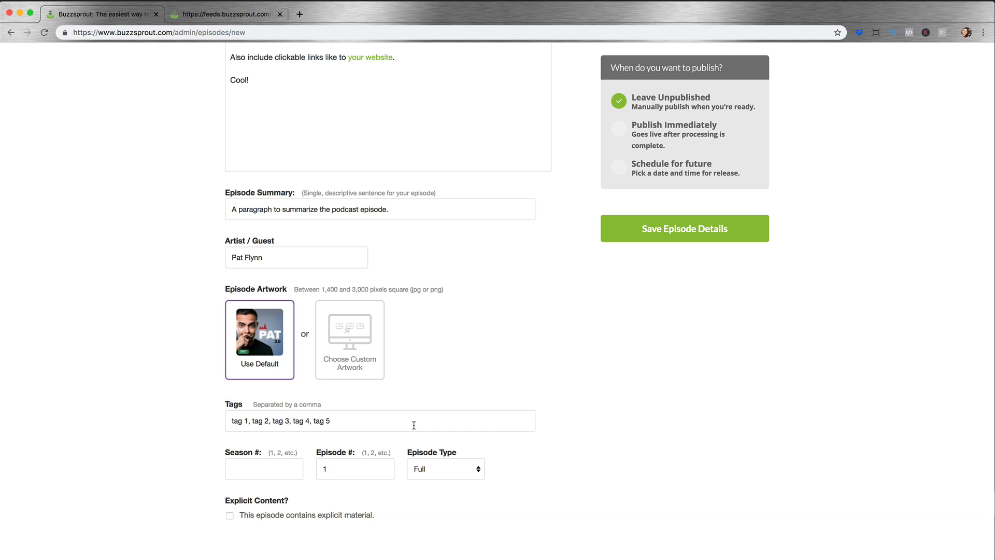
Step: Prefix the episode title with "001:" so it reads "001: Compelling Episode Title Goes Here"
scroll(460, 483, up, 5)
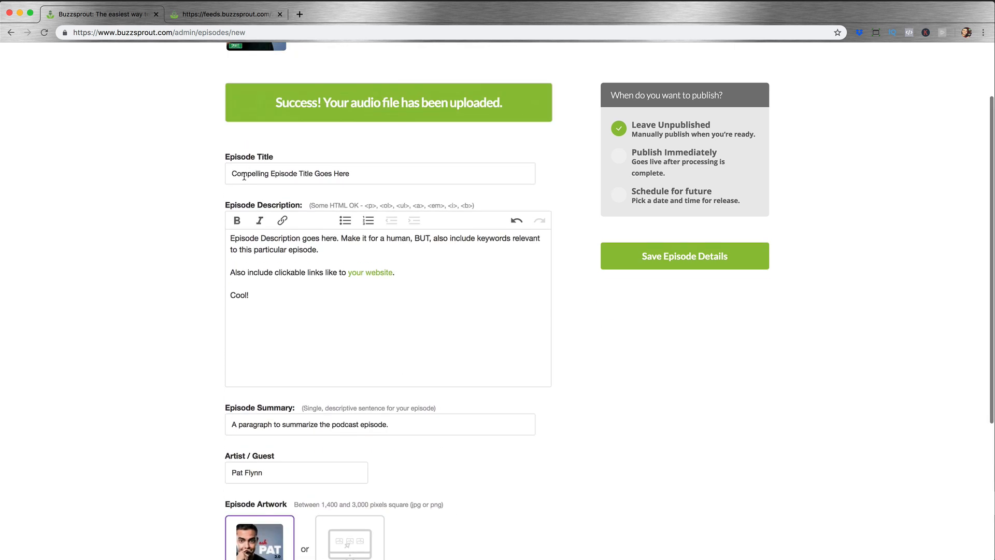
click(235, 176)
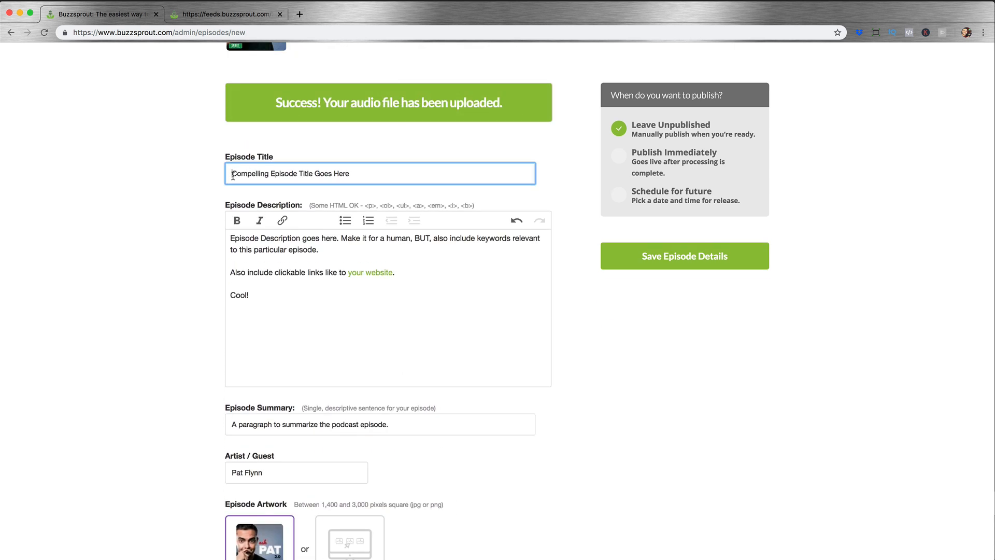
text(001:)
Step: Compare the numbered episode title with the episode number field and check the remaining episode details down to Explicit Content
scroll(476, 430, down, 3)
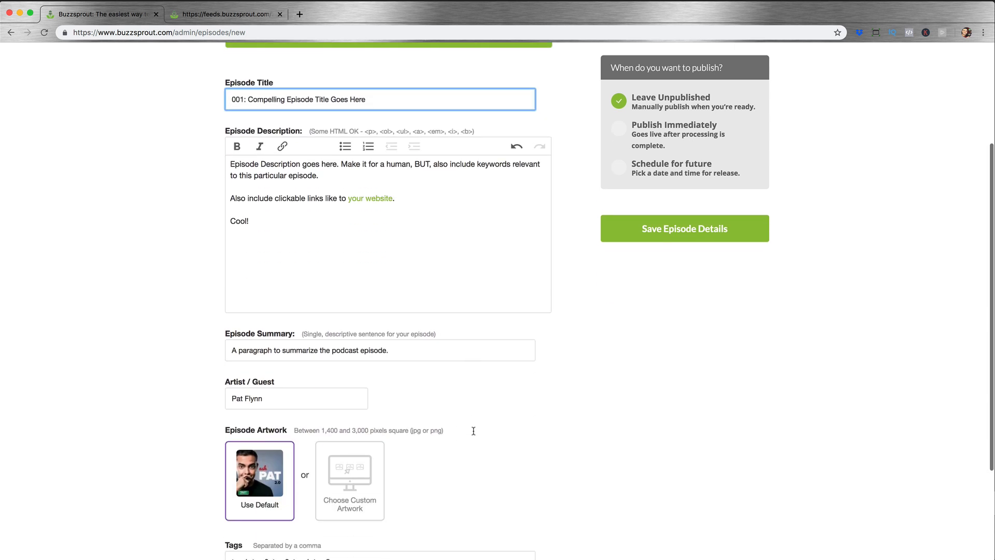
scroll(476, 434, down, 2)
scroll(476, 433, up, 2)
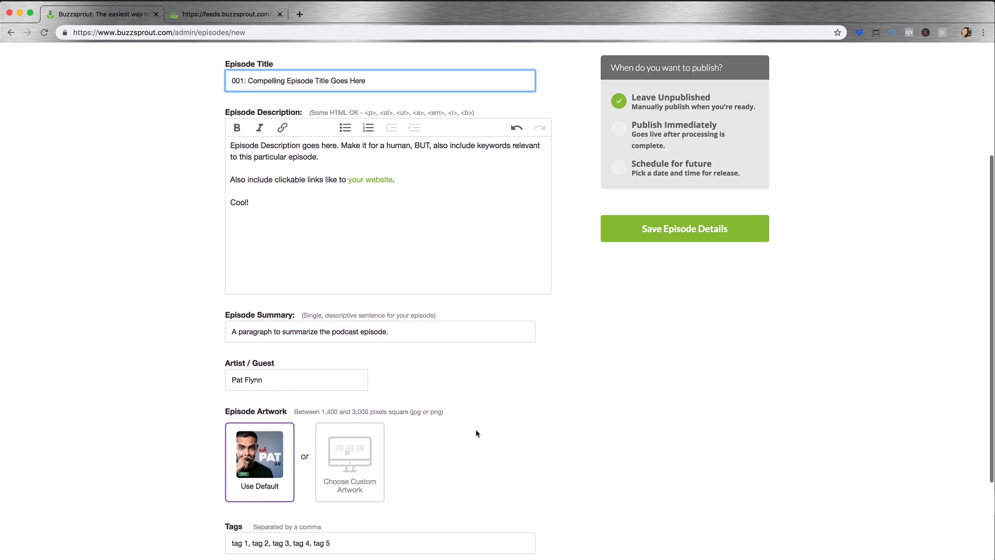
scroll(476, 433, up, 1)
scroll(476, 434, down, 5)
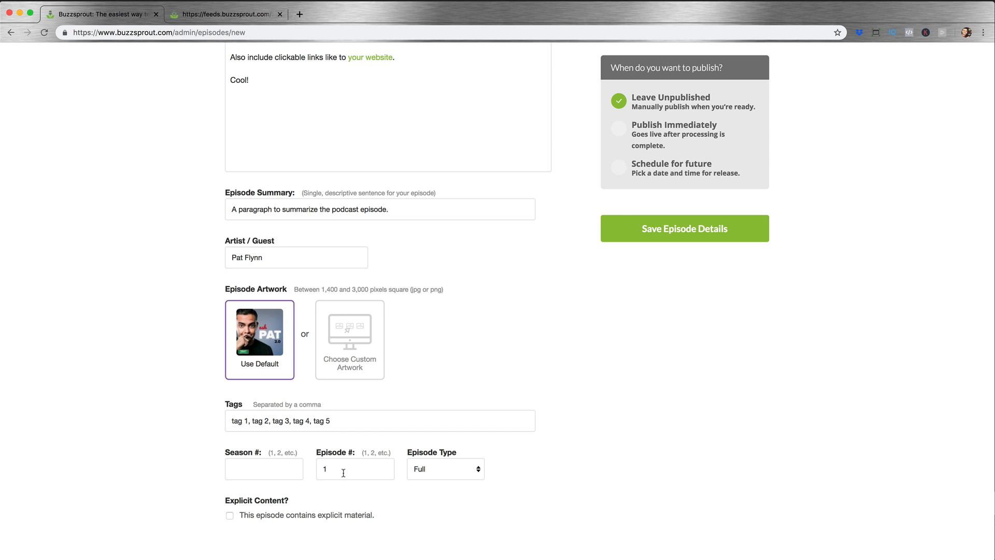
scroll(347, 471, up, 5)
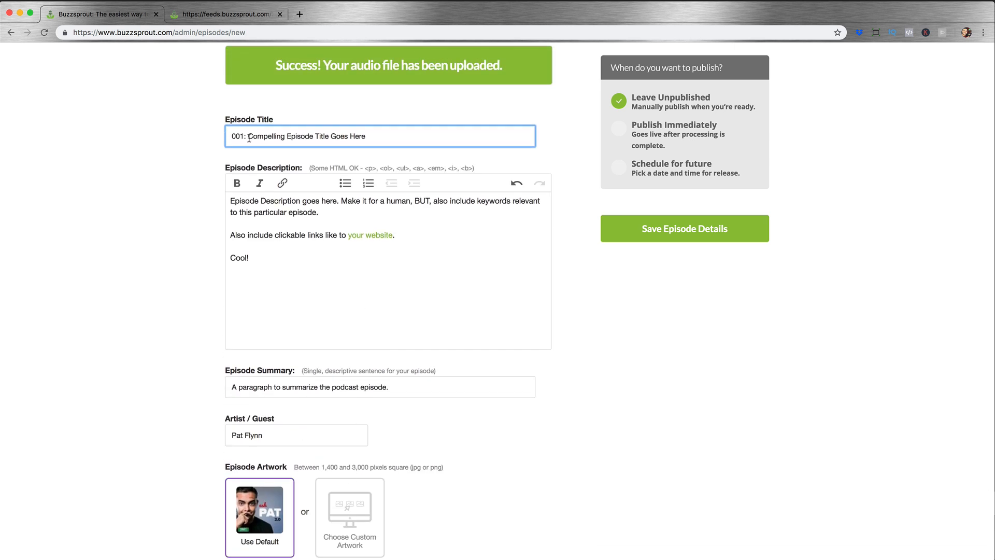
drag(248, 137, 226, 137)
scroll(459, 460, down, 5)
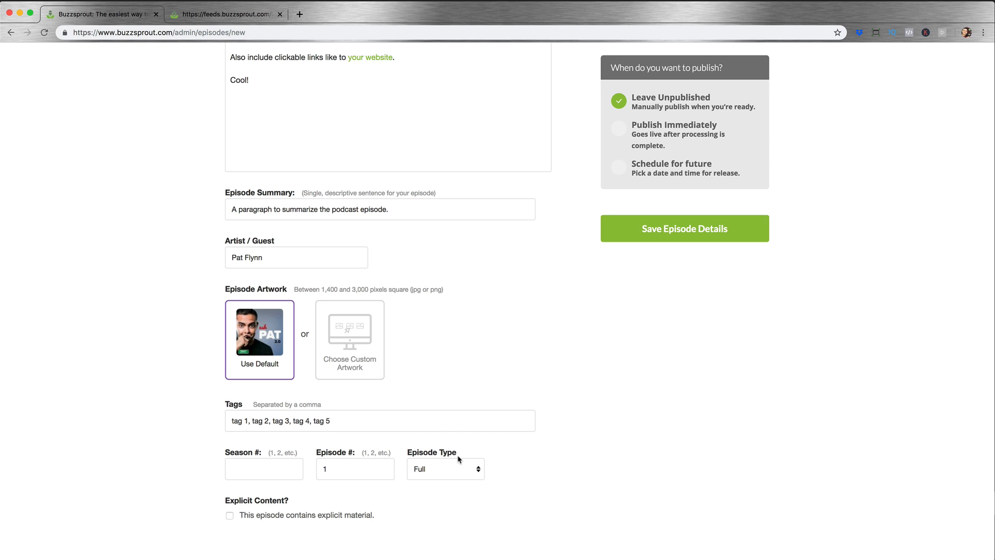
scroll(458, 459, up, 8)
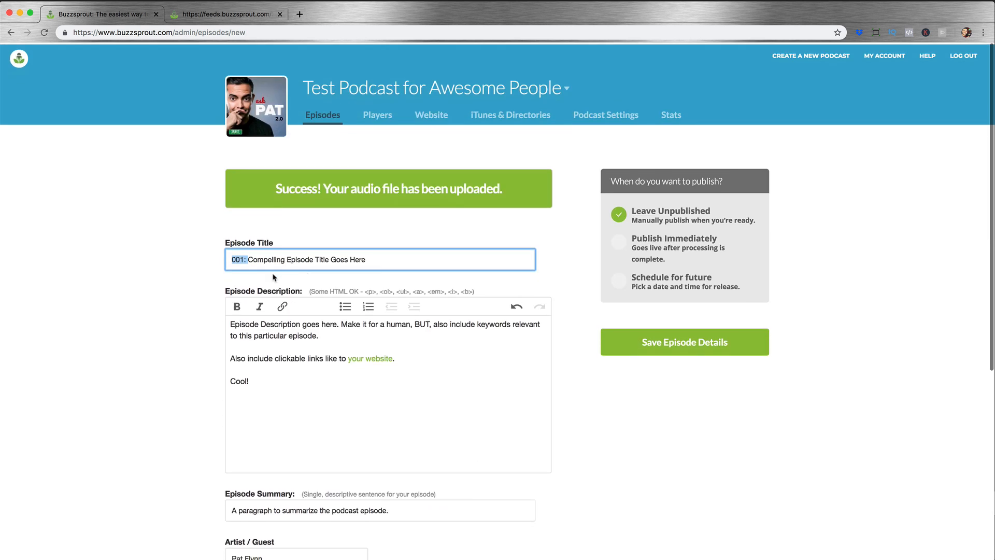
drag(234, 258, 384, 266)
click(384, 266)
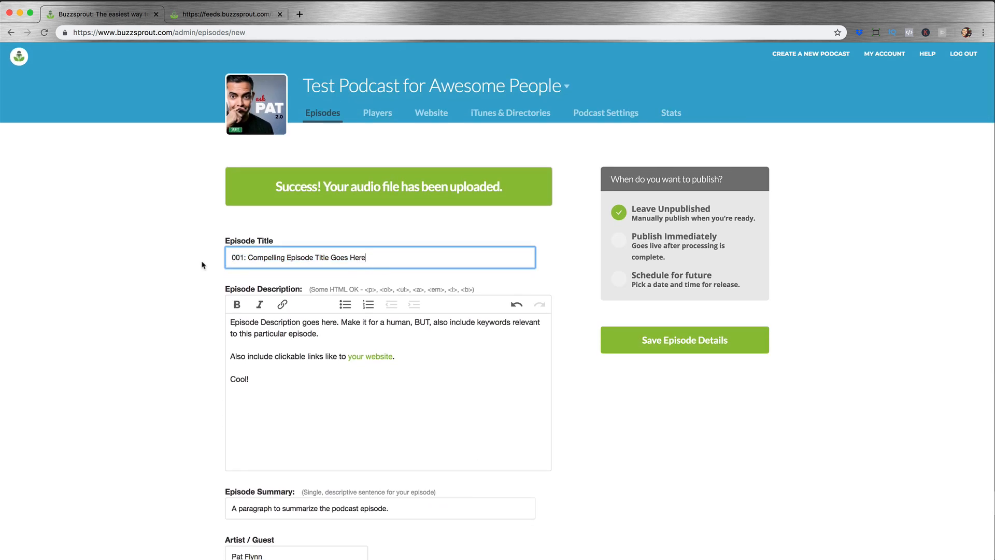
drag(247, 260, 223, 261)
click(363, 259)
drag(250, 258, 399, 256)
click(399, 256)
scroll(397, 259, down, 3)
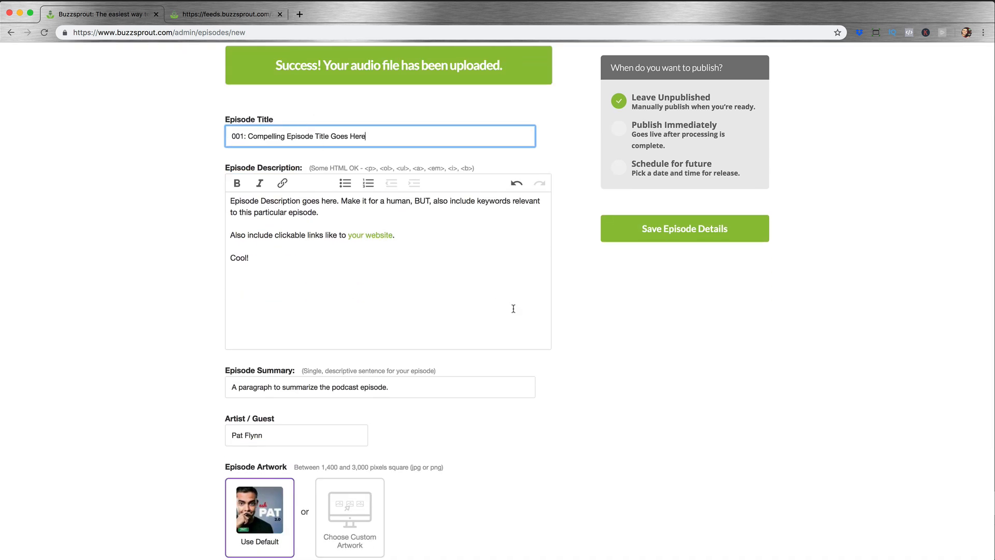
scroll(516, 310, down, 4)
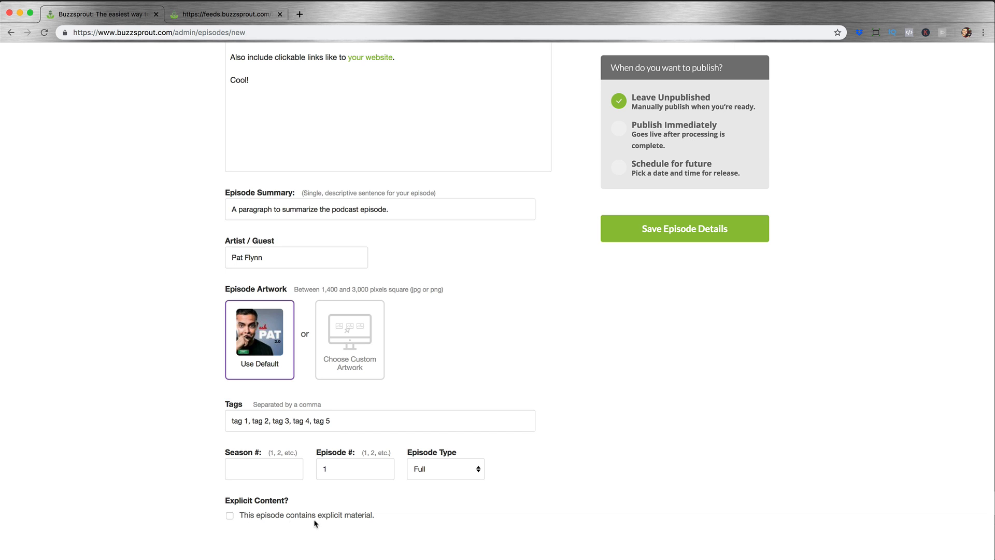
Step: Save the episode details as unpublished, dismiss the move-to-Buzzsprout guide and open the saved episode
click(624, 238)
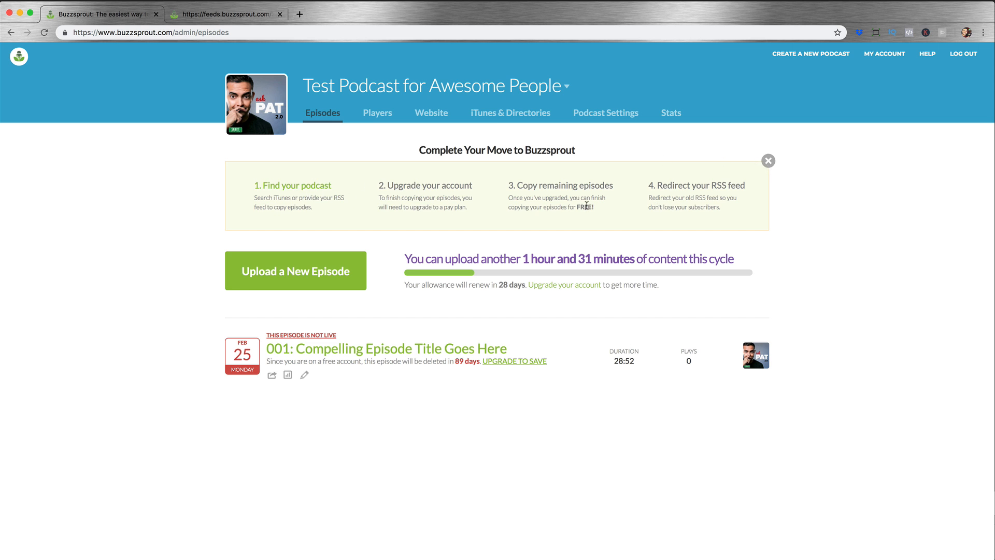
click(768, 161)
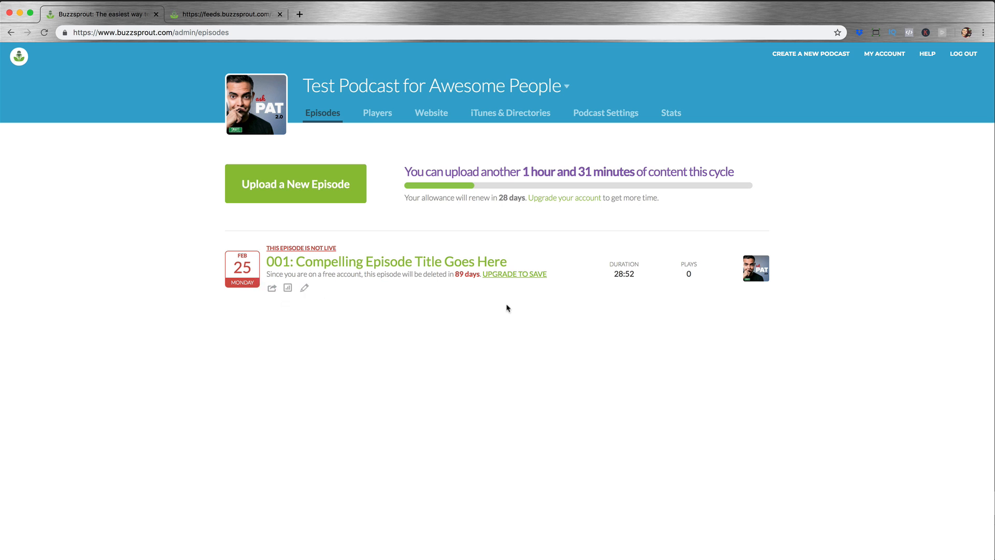
click(299, 263)
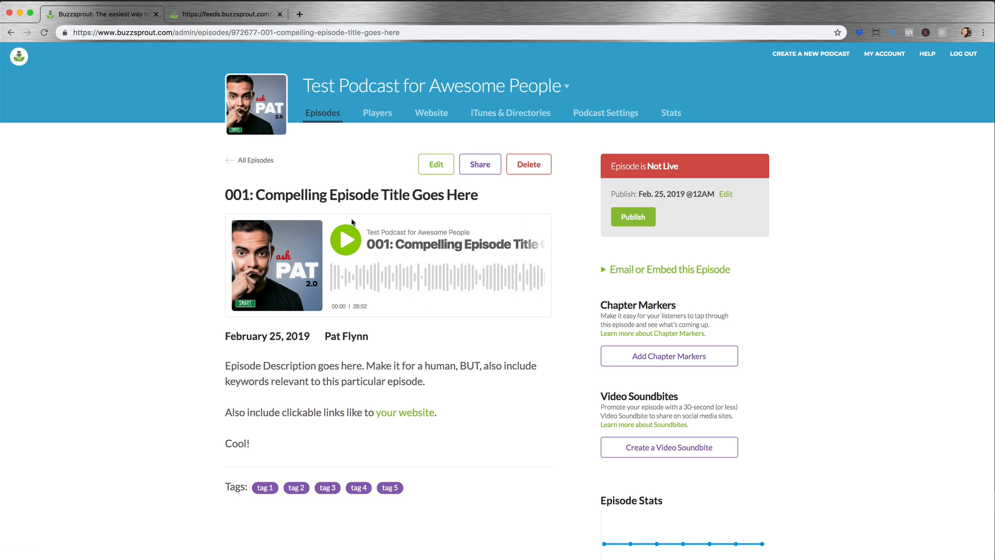
Step: Play a few seconds of the episode's audio as a check, pause it and publish the episode
click(350, 247)
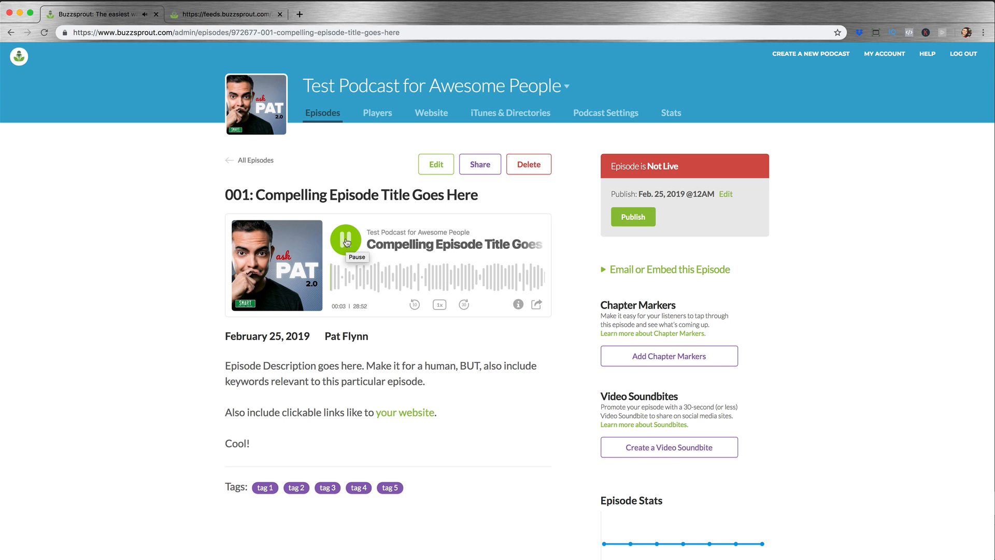
click(346, 244)
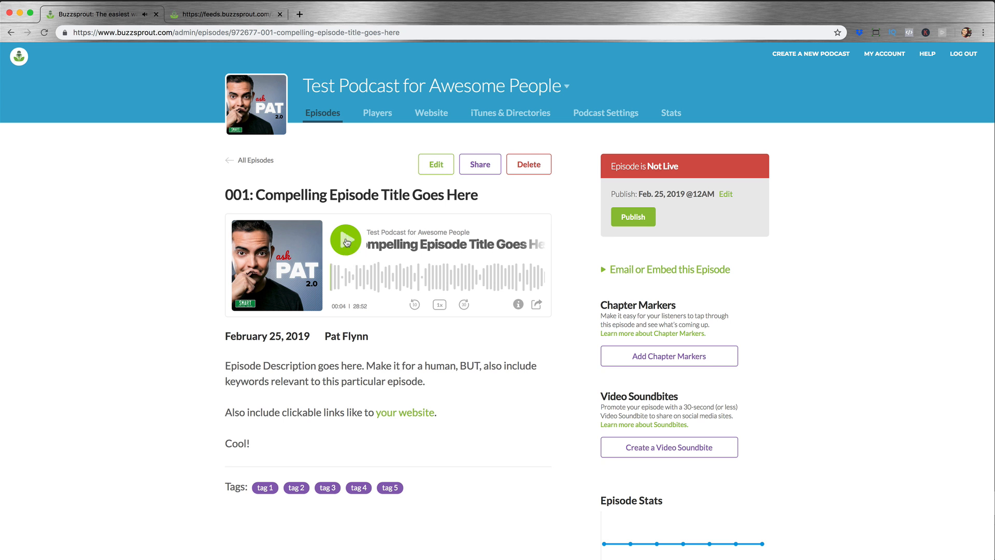
click(633, 218)
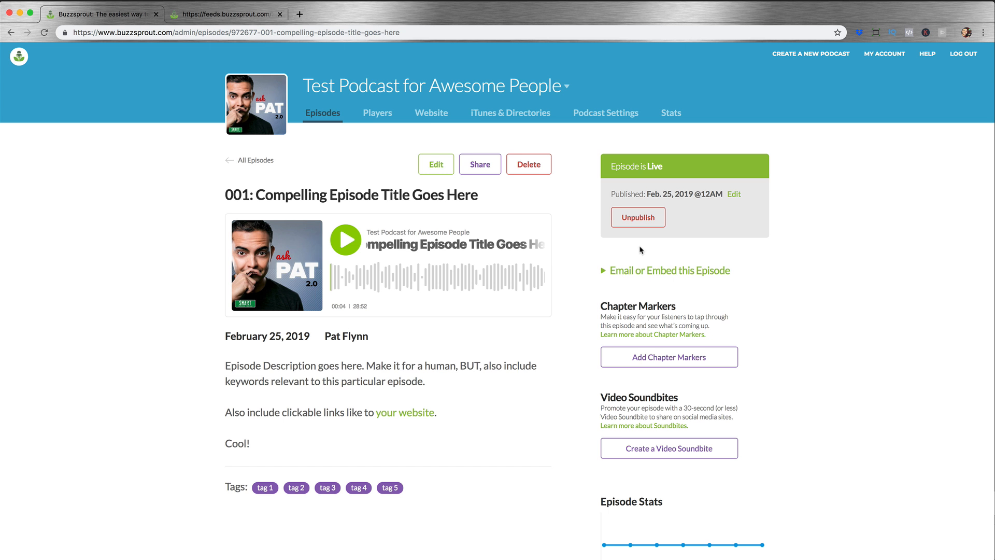
mouse_move(446, 315)
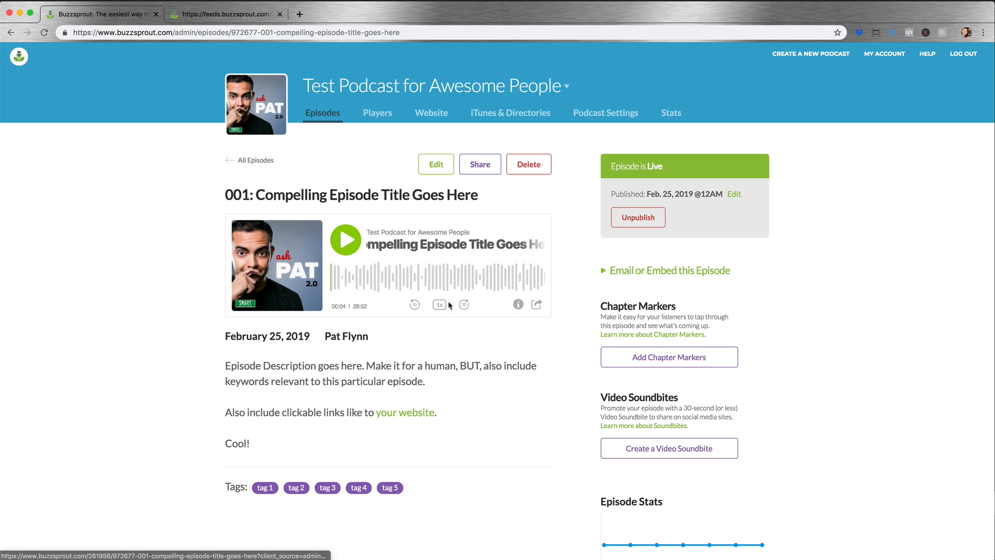
Step: Expand the Email or Embed options for the episode and examine the single-episode embed code
scroll(518, 319, down, 2)
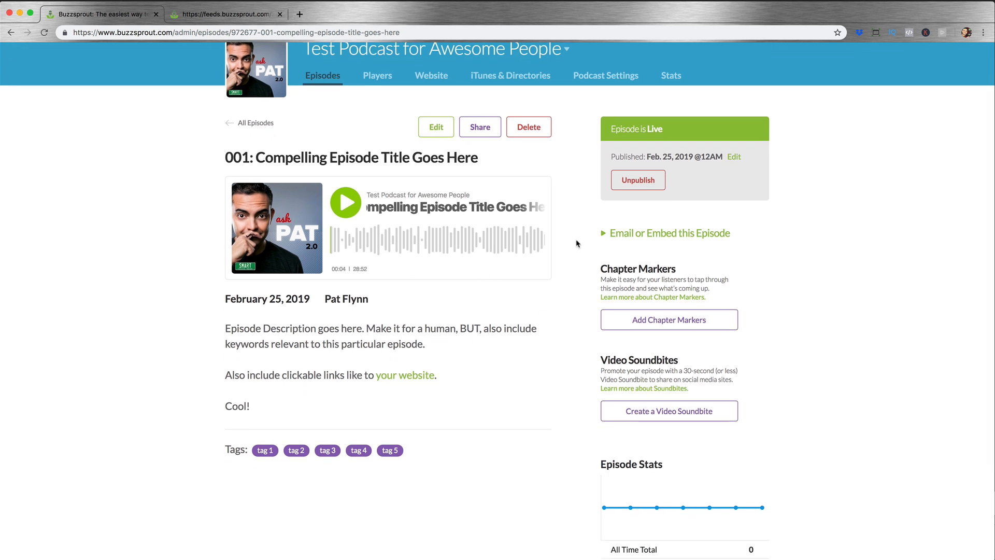
click(605, 234)
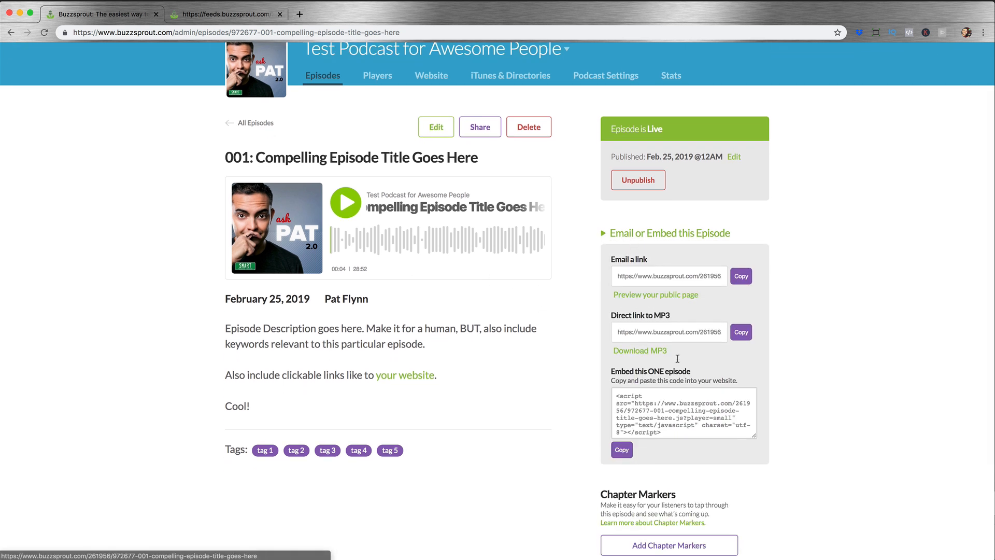
drag(615, 396, 738, 452)
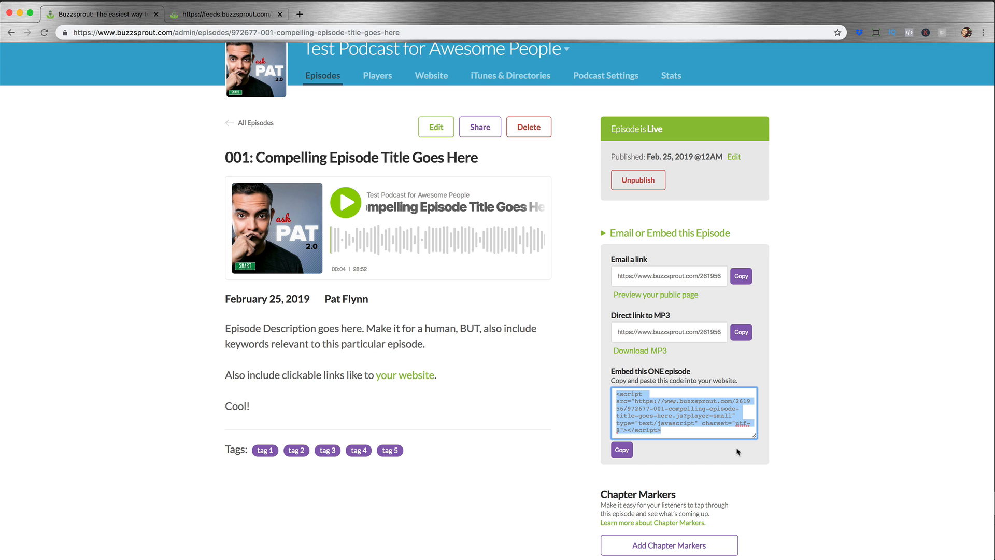
click(775, 229)
Step: Review the Apple Podcasts listing instructions and send the podcast's RSS feed to Apple's Podcasts Connect
scroll(775, 229, up, 2)
click(477, 114)
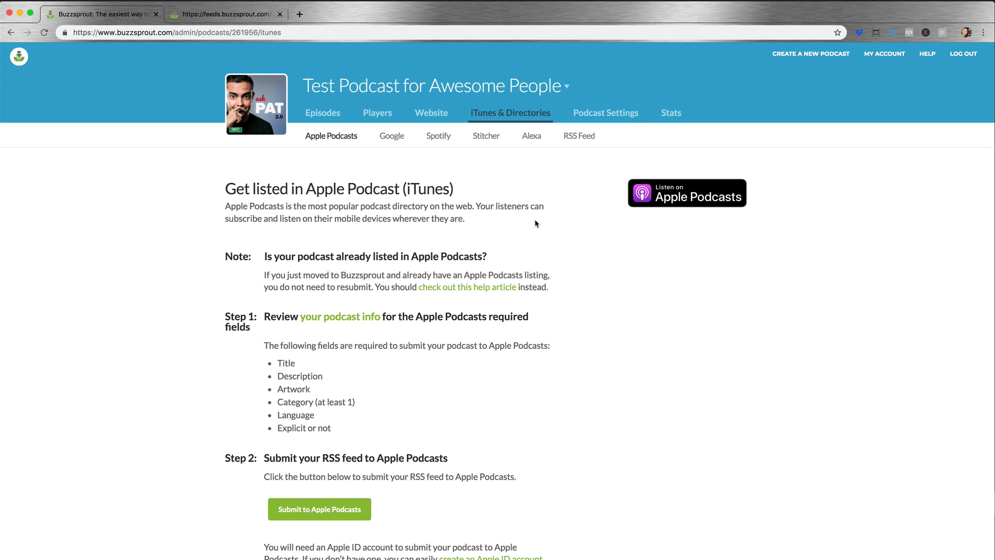
scroll(536, 223, down, 10)
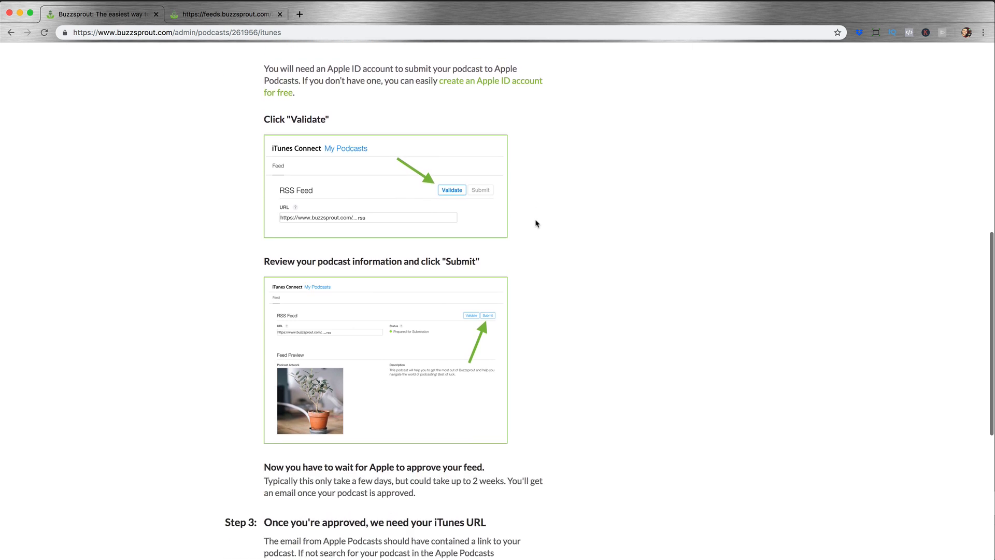
scroll(536, 223, up, 10)
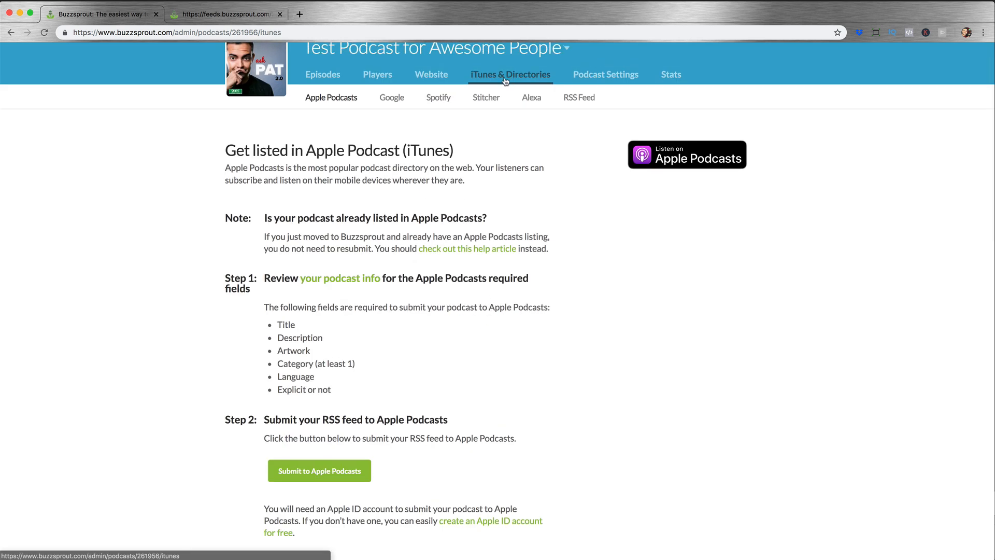
click(330, 473)
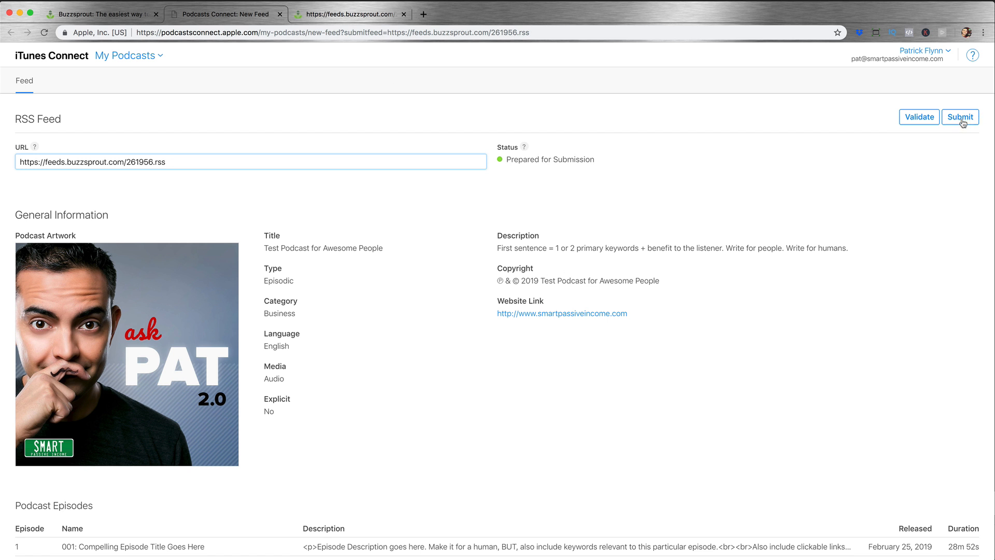
Step: Check the feed's title, type, category, language, description and episode list in Podcasts Connect, and validate the RSS feed
scroll(518, 228, down, 2)
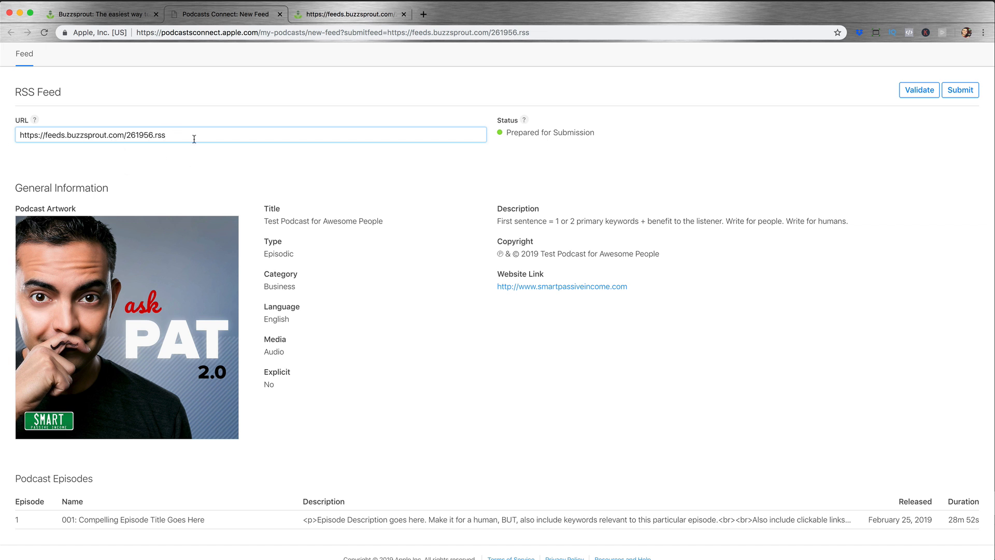
scroll(406, 187, up, 1)
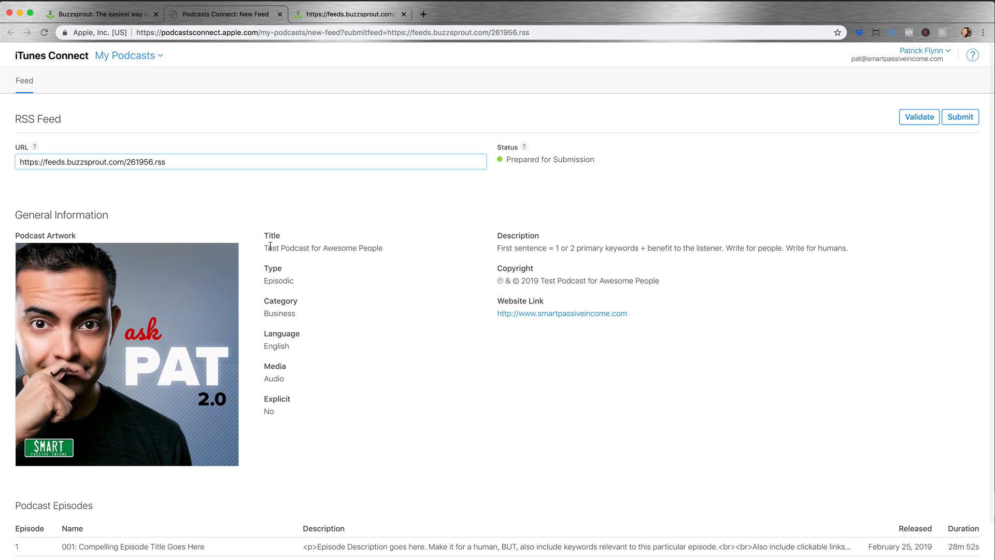
drag(267, 248, 386, 254)
drag(293, 280, 257, 283)
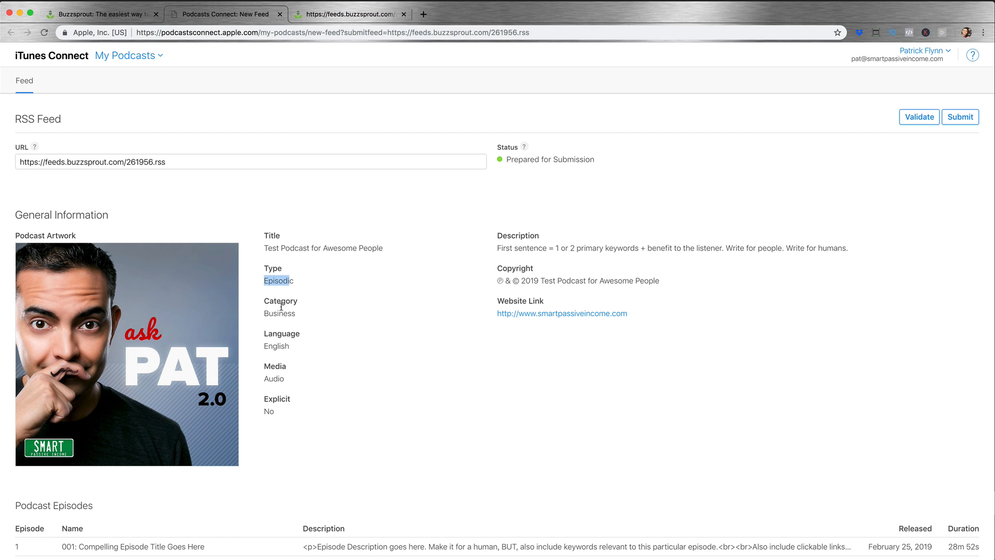
drag(296, 315, 264, 316)
drag(288, 349, 264, 352)
drag(497, 249, 859, 250)
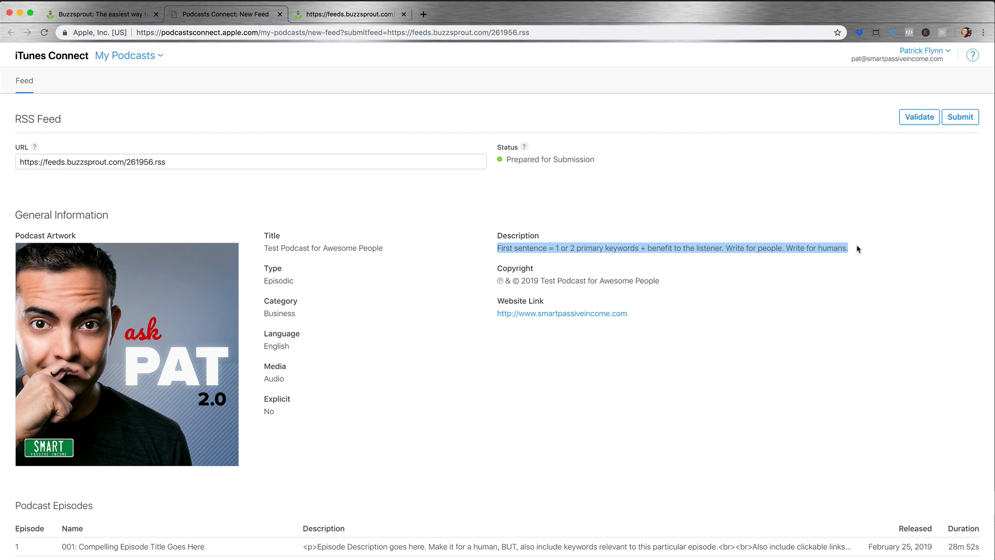
scroll(456, 254, down, 2)
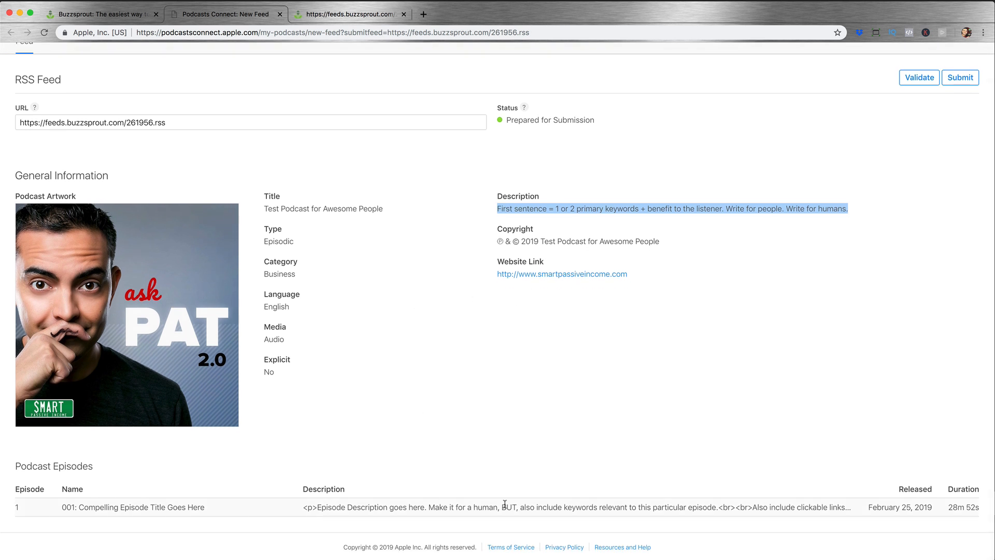
scroll(804, 215, up, 2)
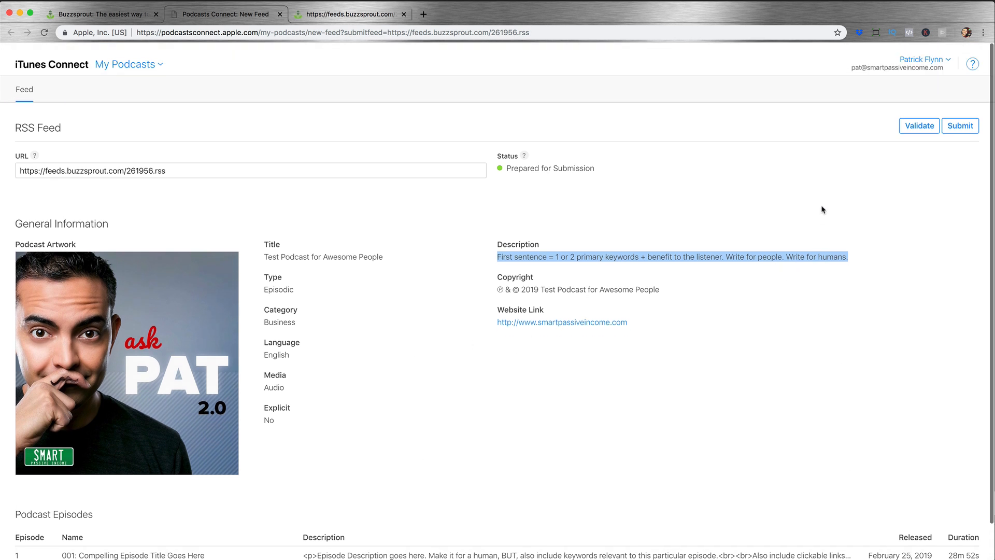
click(926, 120)
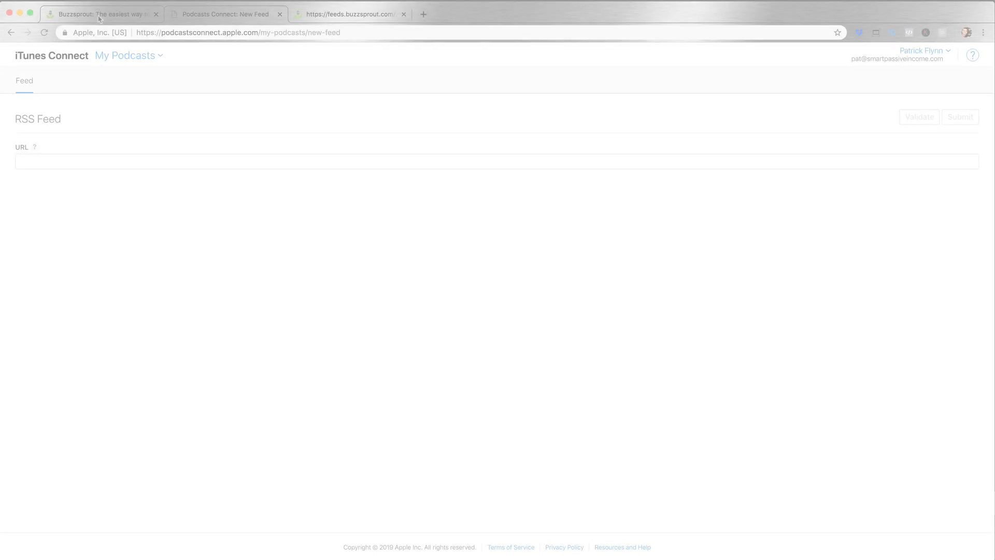
Step: Switch back to Buzzsprout and open the podcast's settings
click(99, 15)
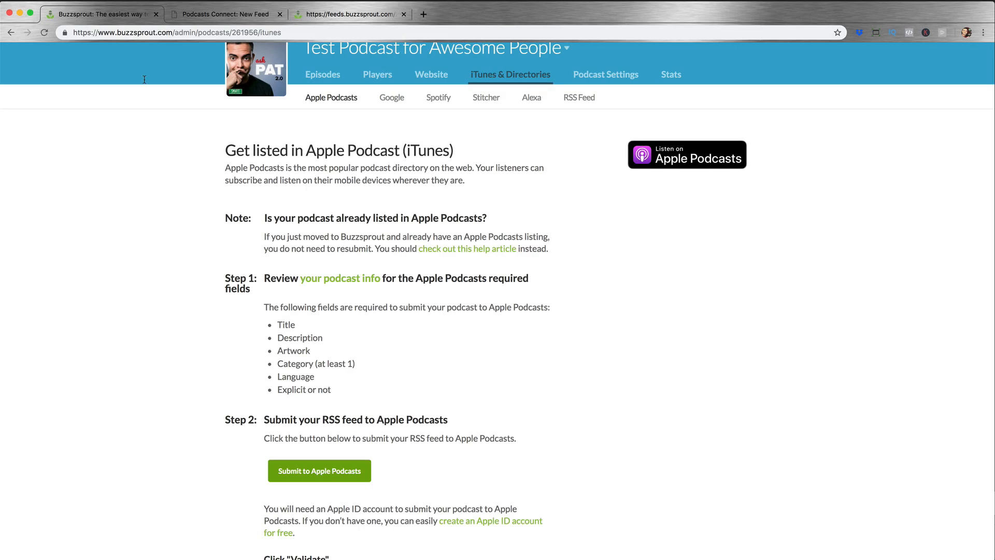
scroll(272, 236, up, 2)
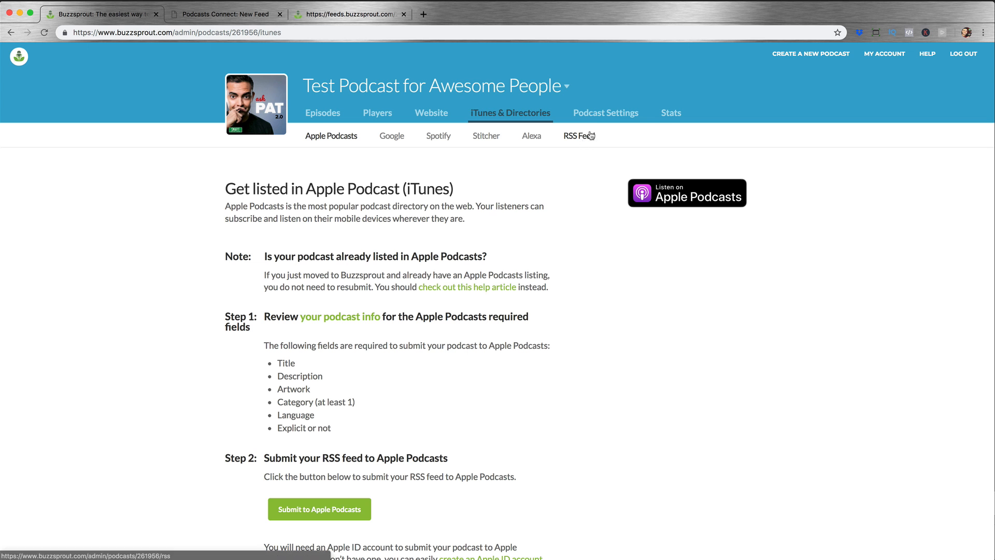
click(603, 114)
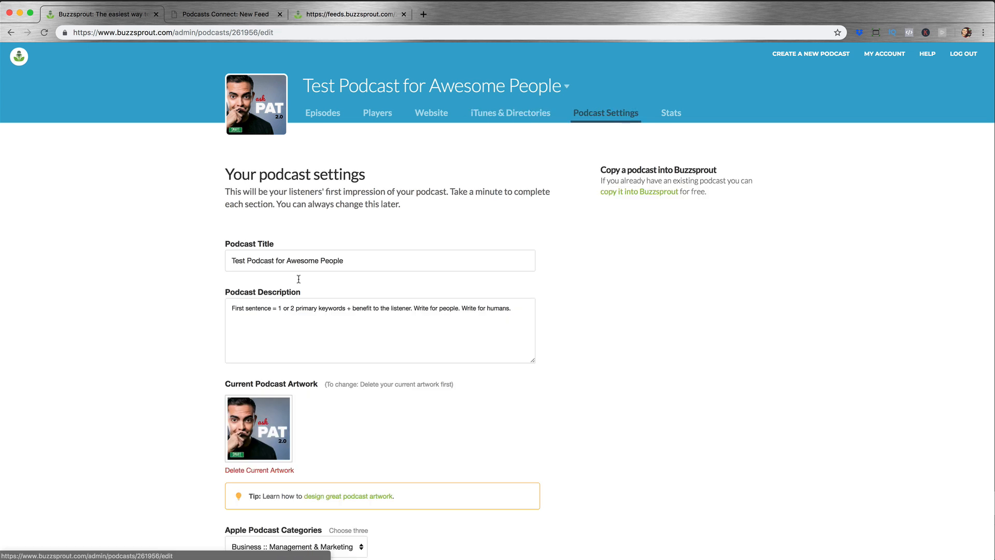
Step: Open episode 001 for editing and review its title, description, summary, artwork and tags
scroll(286, 336, down, 2)
scroll(286, 311, up, 2)
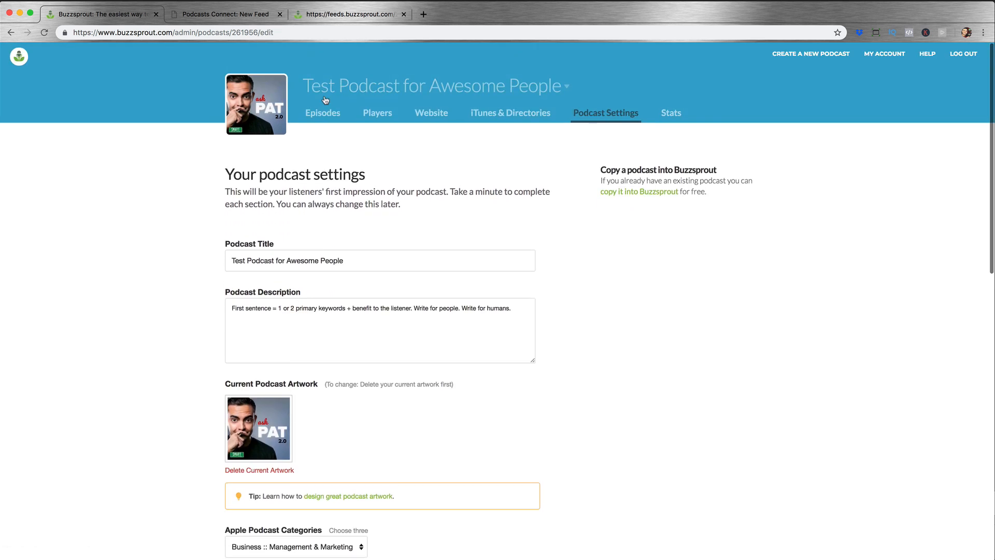
click(323, 113)
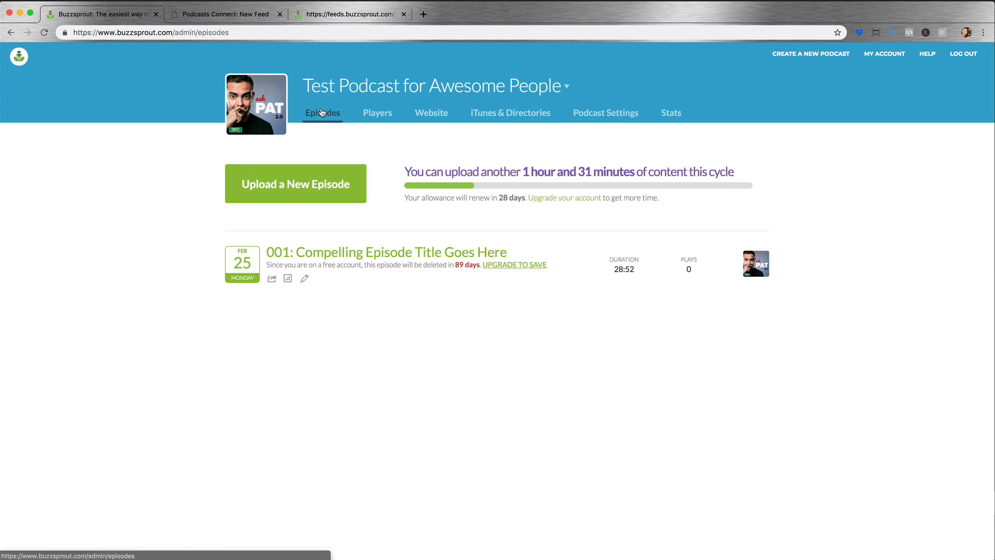
click(304, 278)
scroll(551, 335, down, 2)
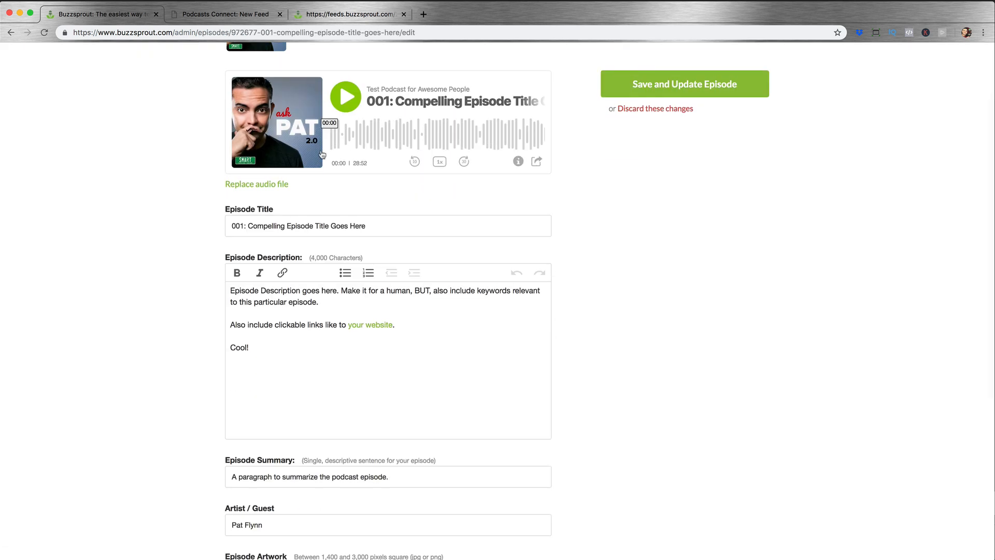
scroll(475, 408, up, 2)
scroll(564, 400, down, 6)
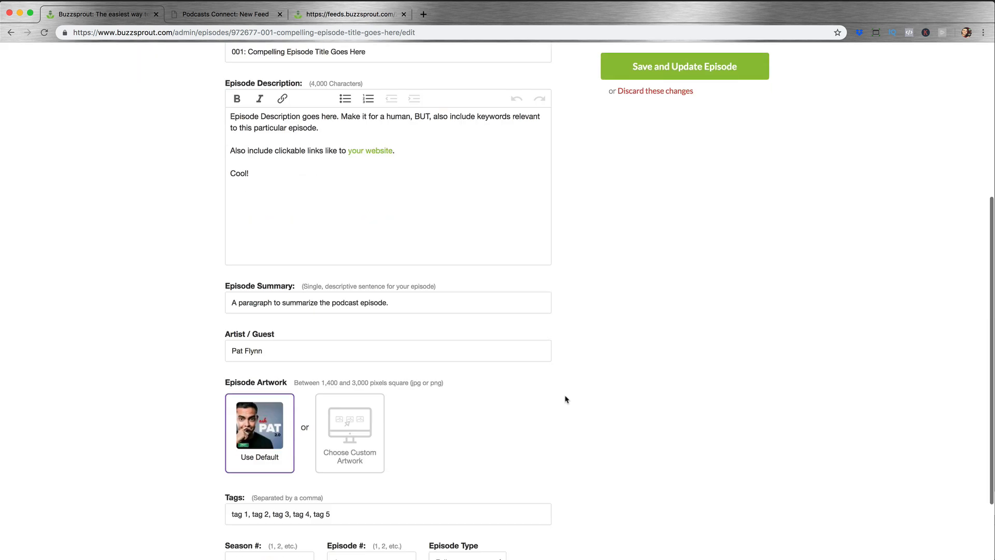
scroll(567, 399, up, 4)
scroll(566, 399, up, 2)
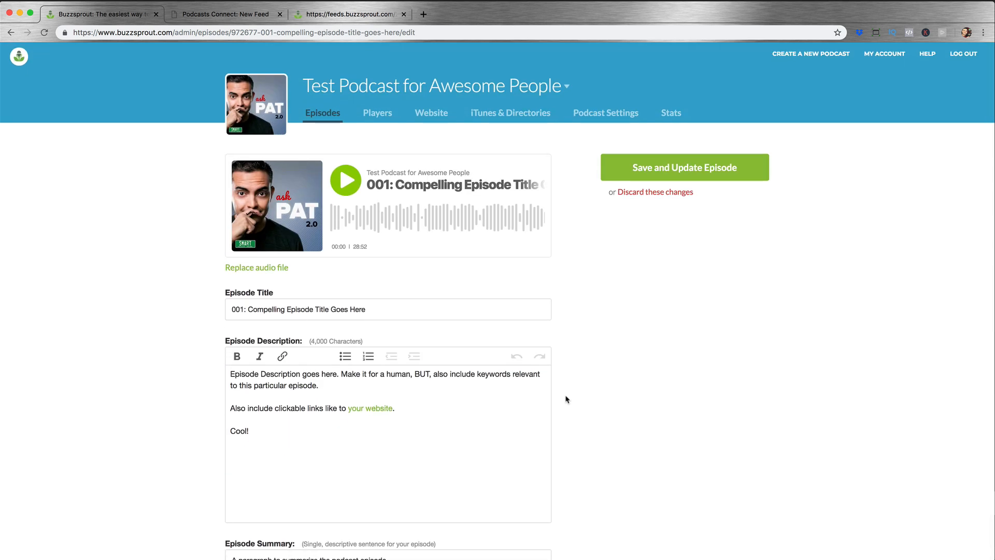
Step: Review the directory listing pages for Apple Podcasts, Google, Spotify and Stitcher, and open the podcast's RSS feed page
click(498, 117)
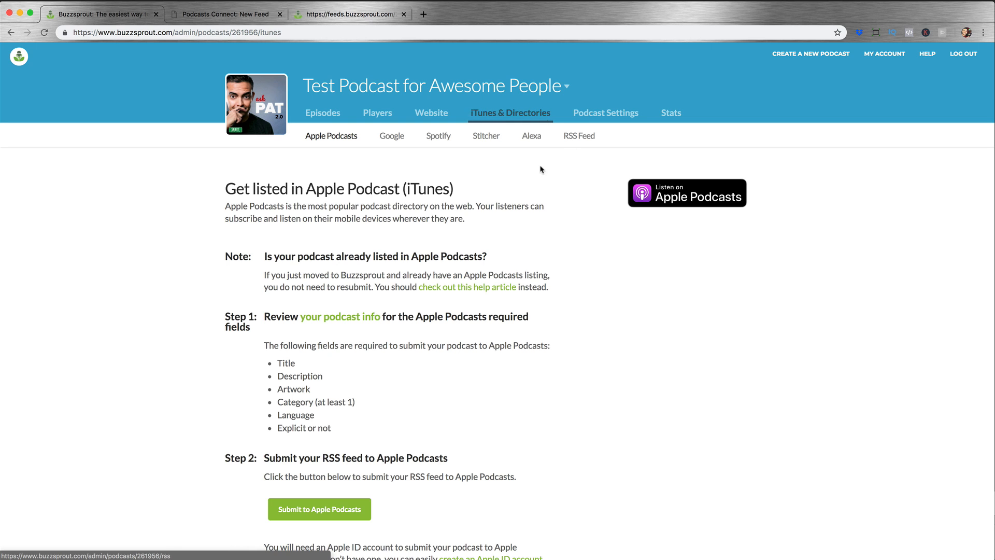
click(394, 139)
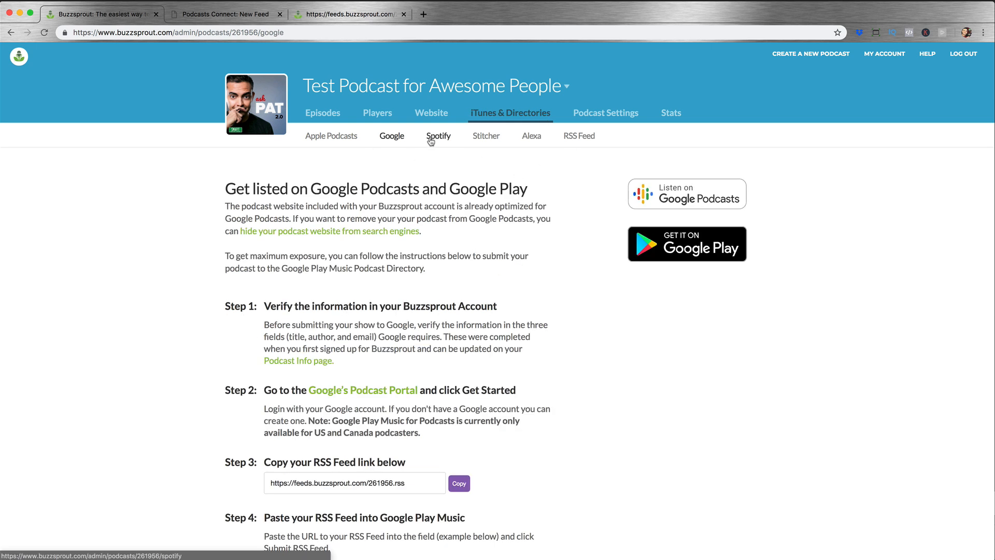
click(433, 140)
click(486, 137)
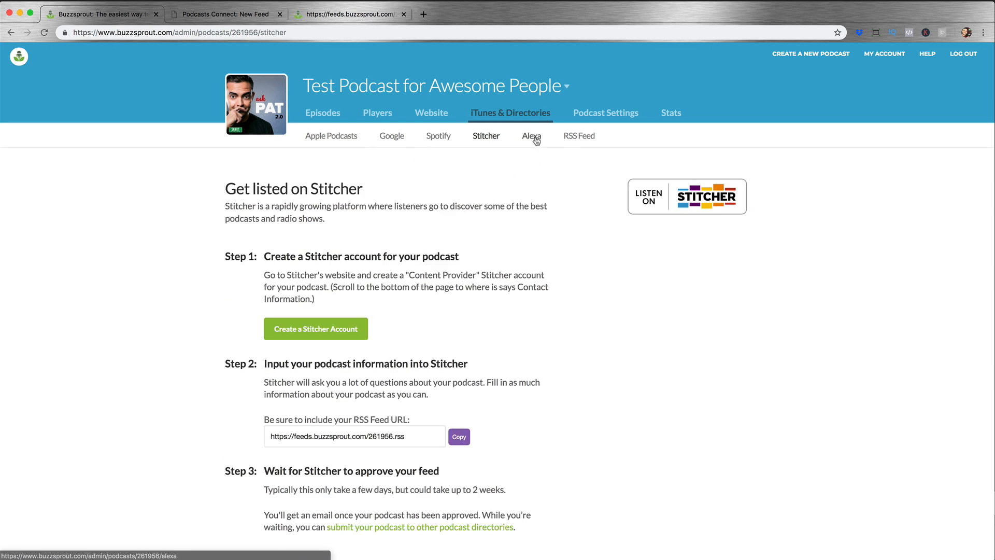
click(589, 143)
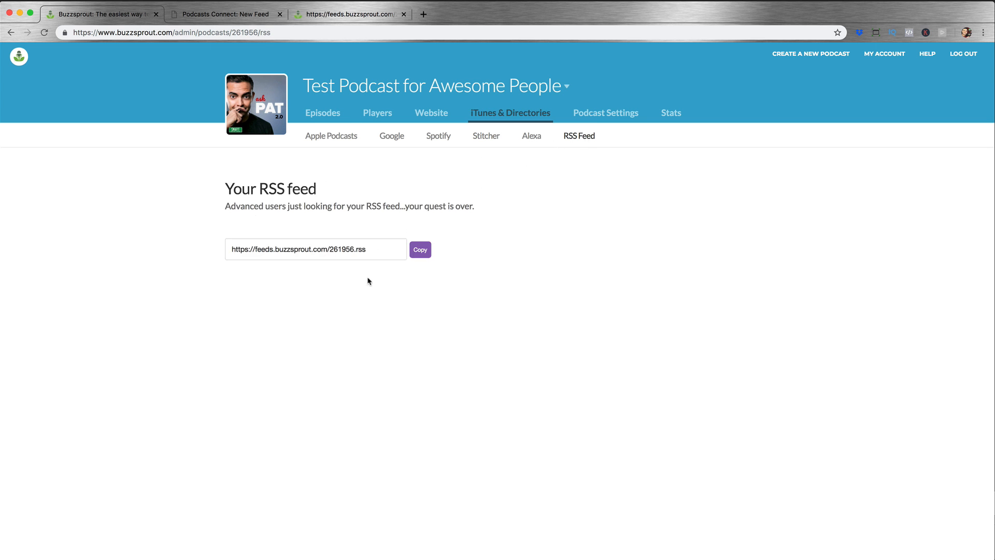
Step: Return to the episode list and open the podcast's stats overview
click(318, 115)
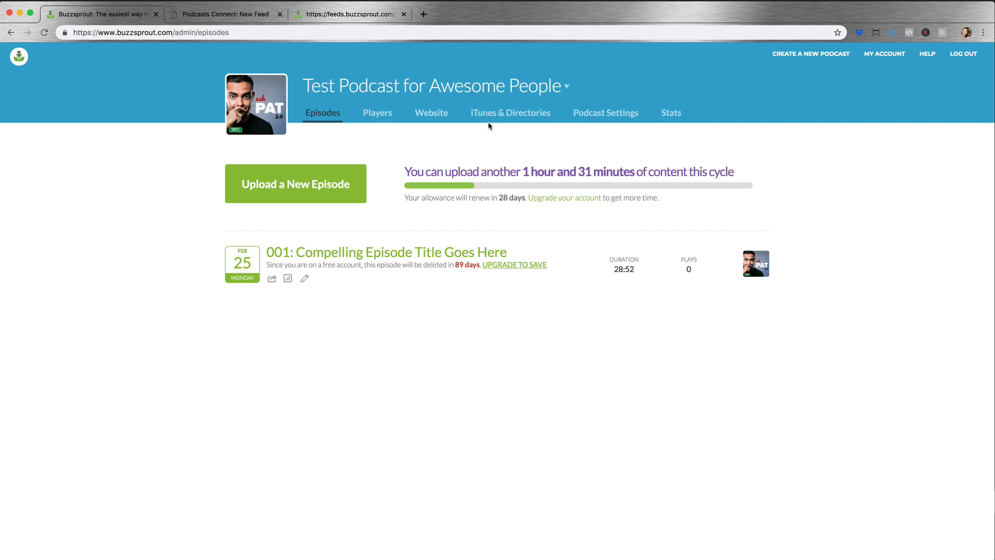
click(671, 117)
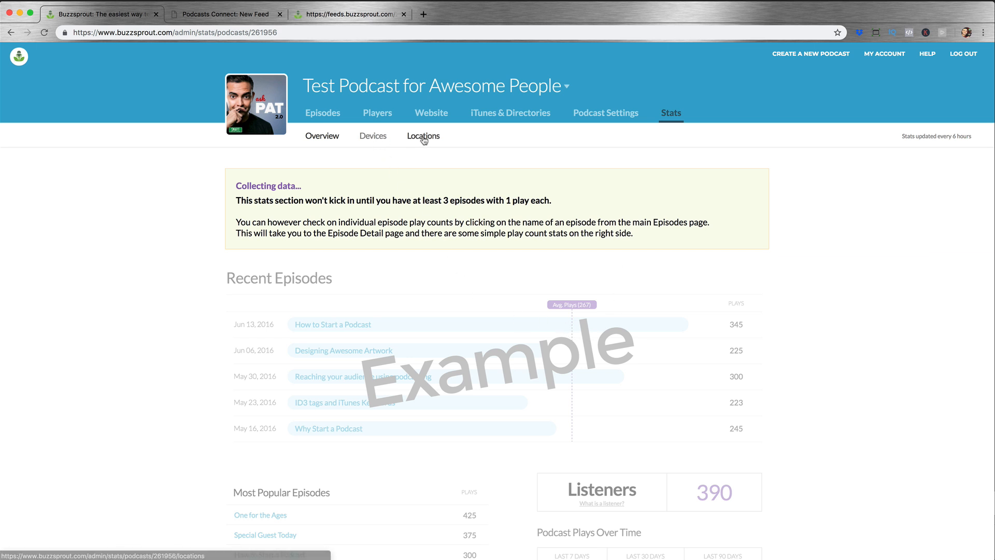
Step: Open the podcast's website settings and review the theme options and the site preview
click(430, 117)
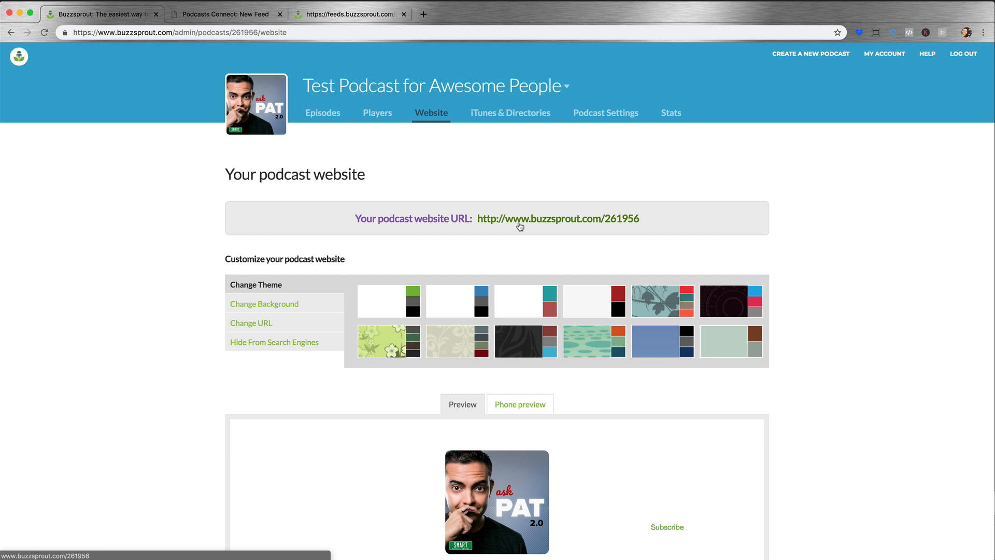
scroll(404, 223, down, 5)
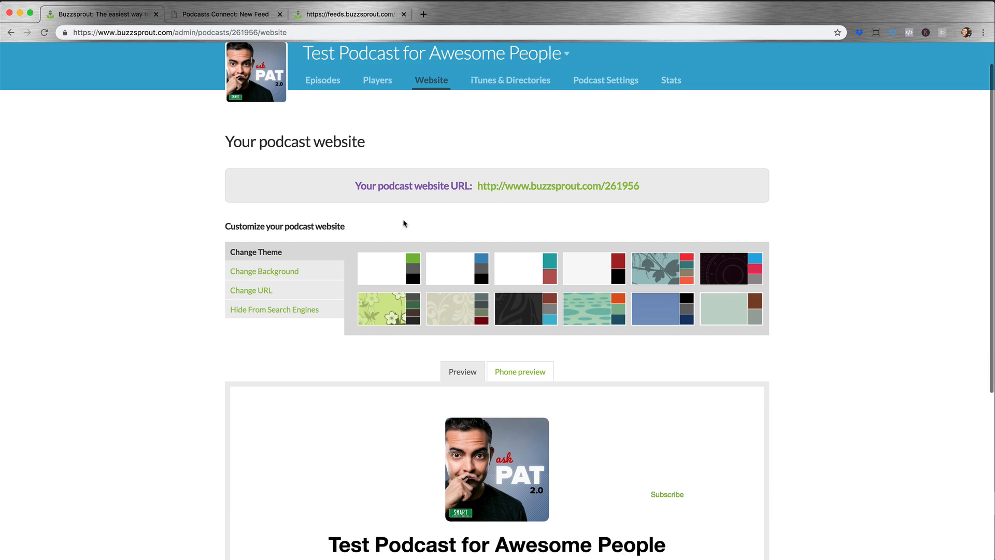
scroll(406, 223, down, 3)
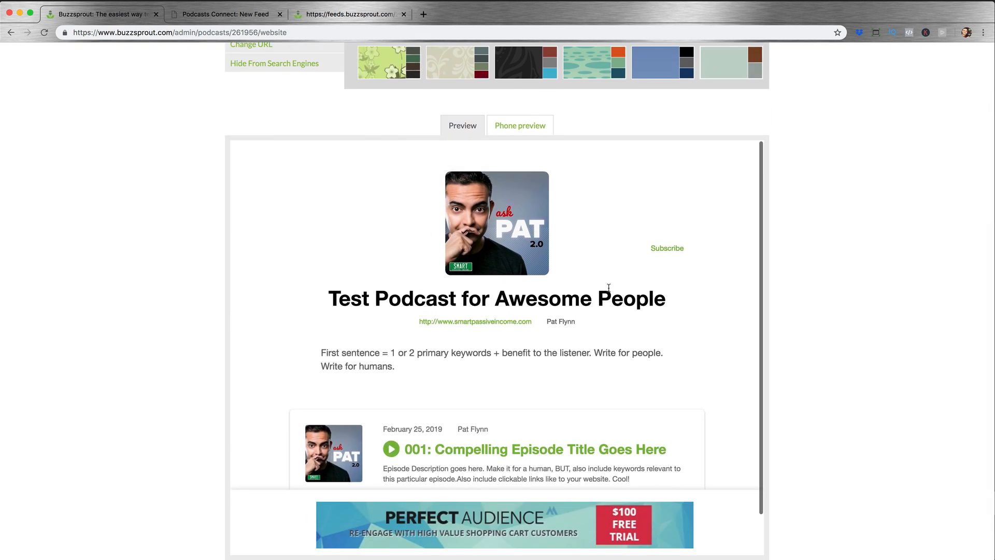
scroll(629, 354, down, 2)
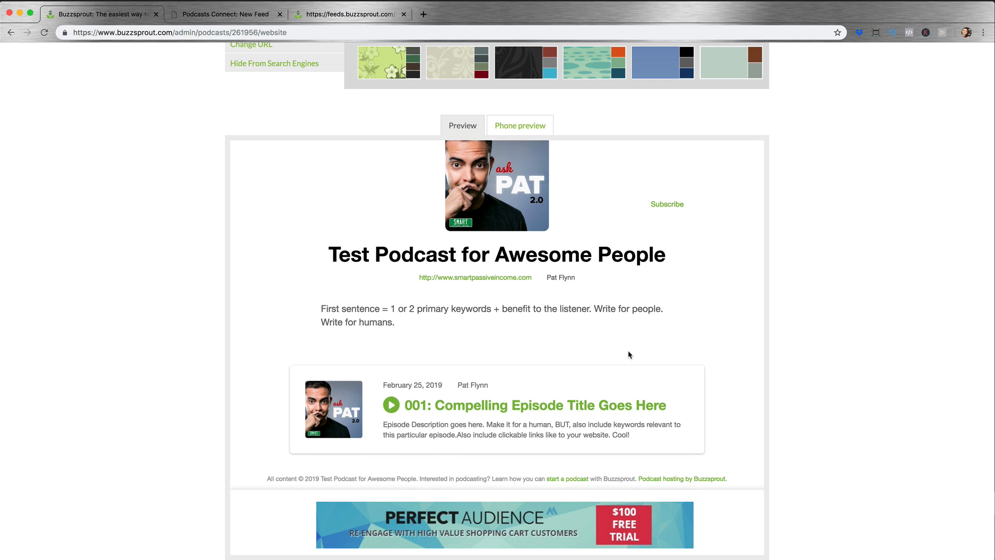
scroll(628, 353, up, 2)
scroll(819, 293, up, 5)
Step: Open the podcast's public website in a new tab and highlight the podcast description there
right_click(568, 175)
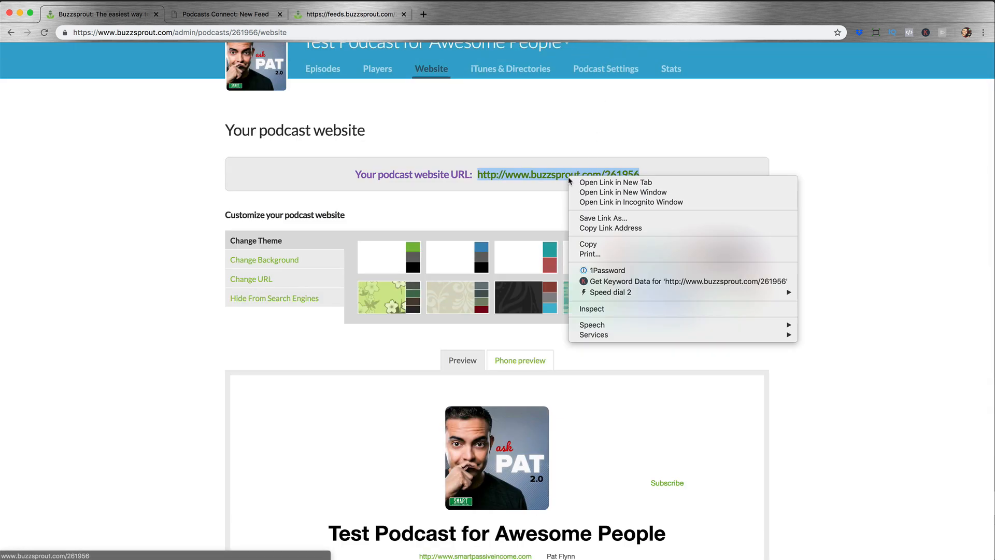
click(589, 183)
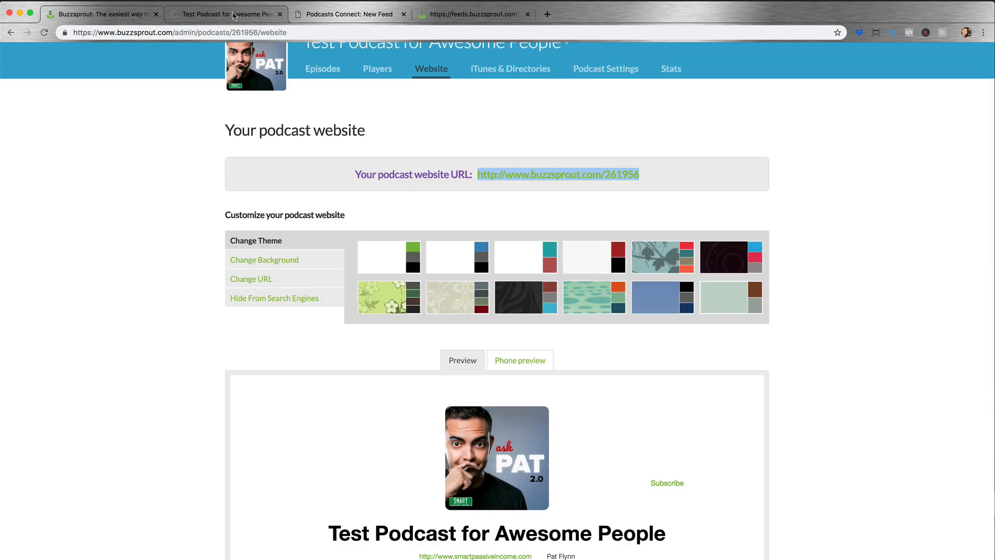
click(244, 17)
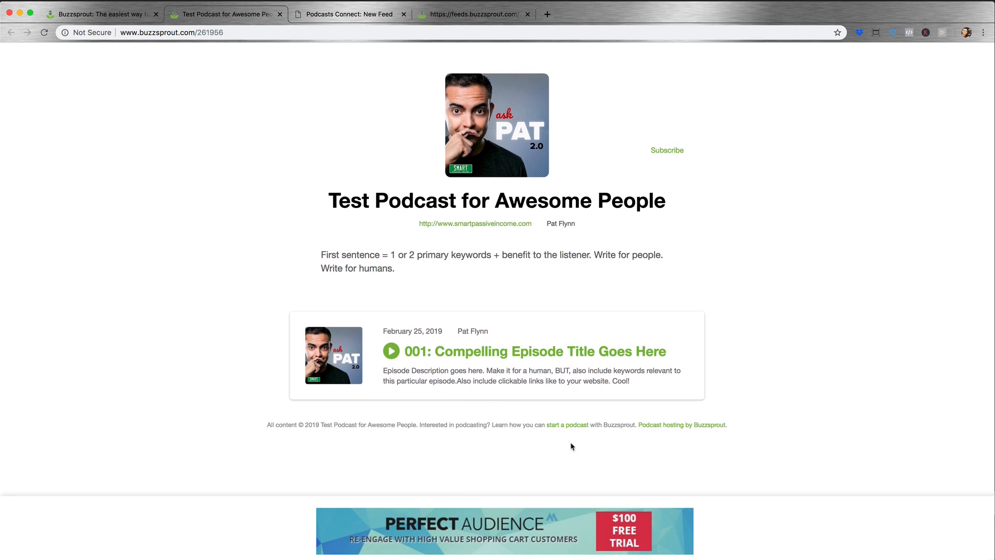
triple_click(368, 265)
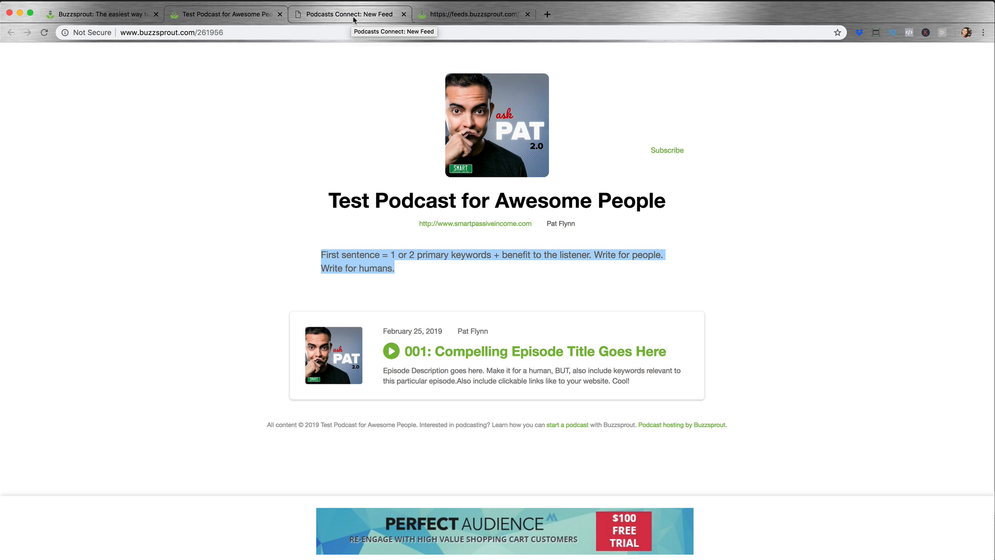
Step: Switch back to the Buzzsprout admin, check the episode list and open the page of embeddable audio players
click(136, 16)
scroll(490, 199, up, 1)
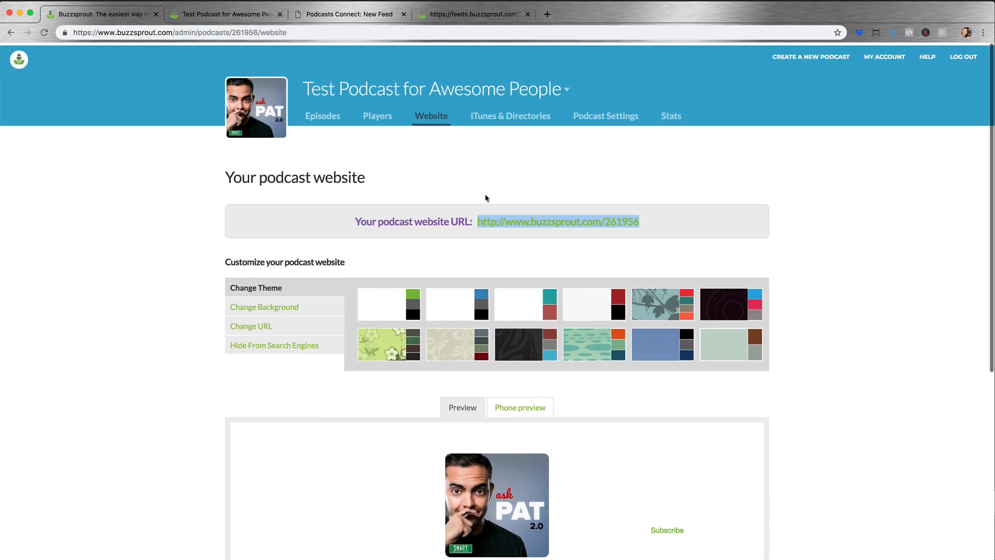
click(335, 115)
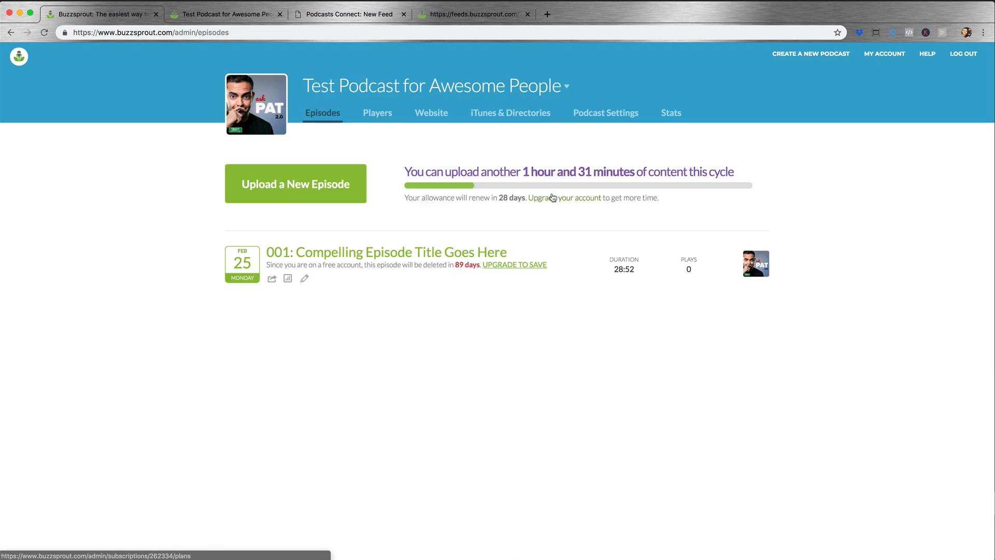
click(378, 114)
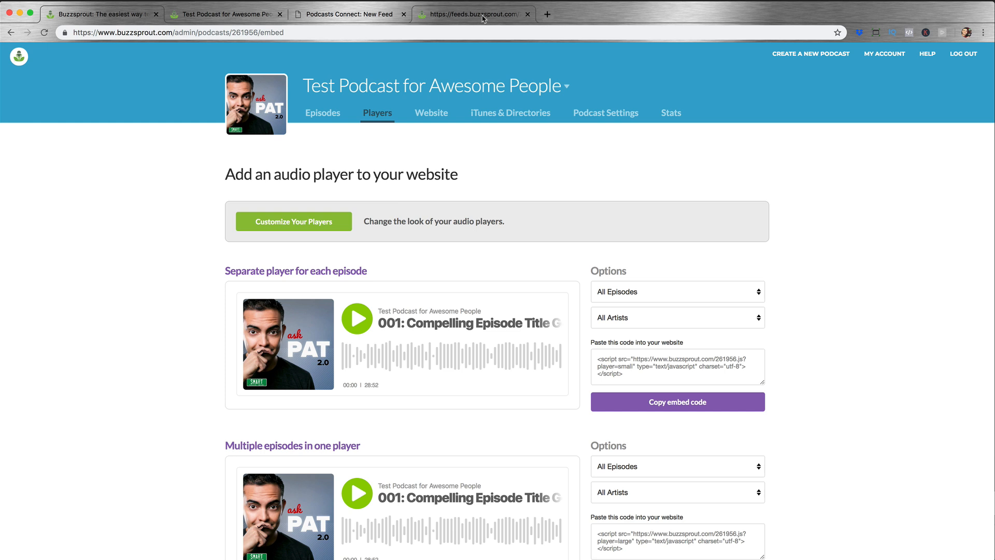
Step: Load smartpodcastplayer.com in the browser tab that shows the RSS feed
click(467, 14)
click(388, 32)
text(smartpodcasplay)
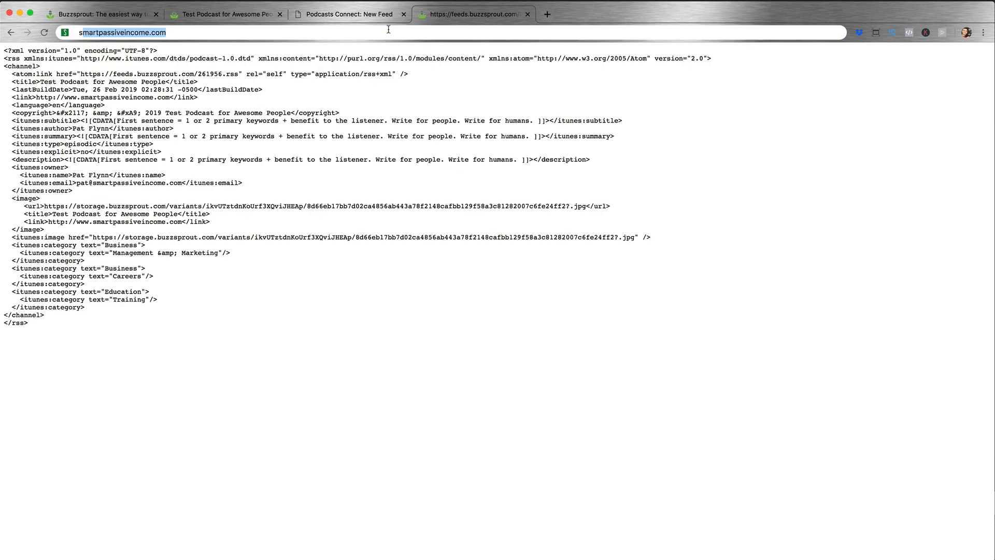
text(er.)
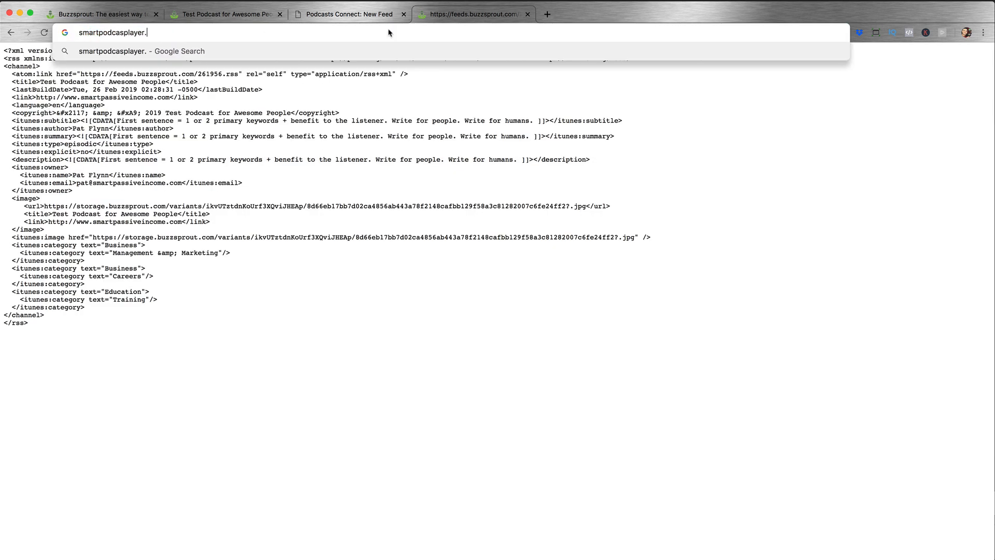
key(BackSpace)
key(BackSpace)
key(BackSpace)
key(BackSpace)
key(BackSpace)
key(BackSpace)
text(tplayer)
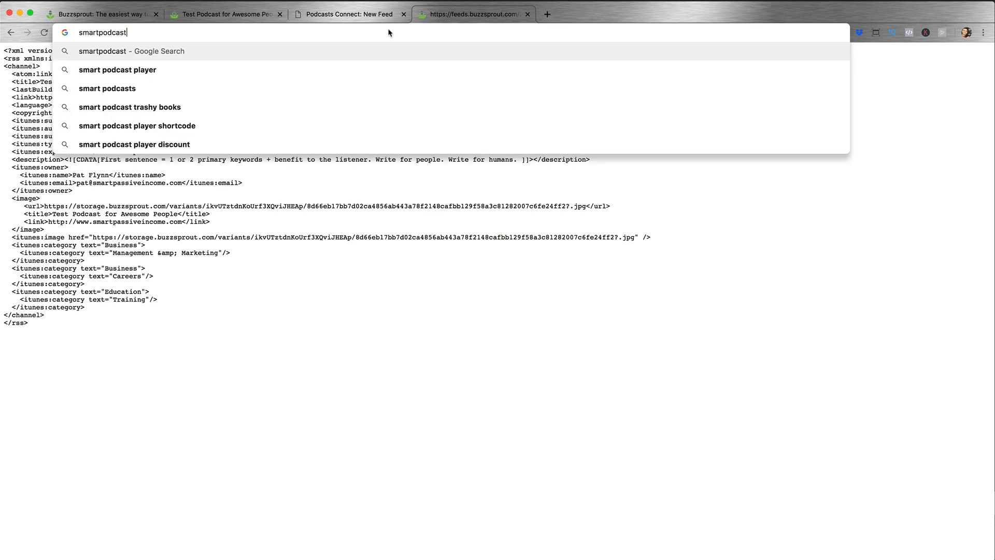
key(Return)
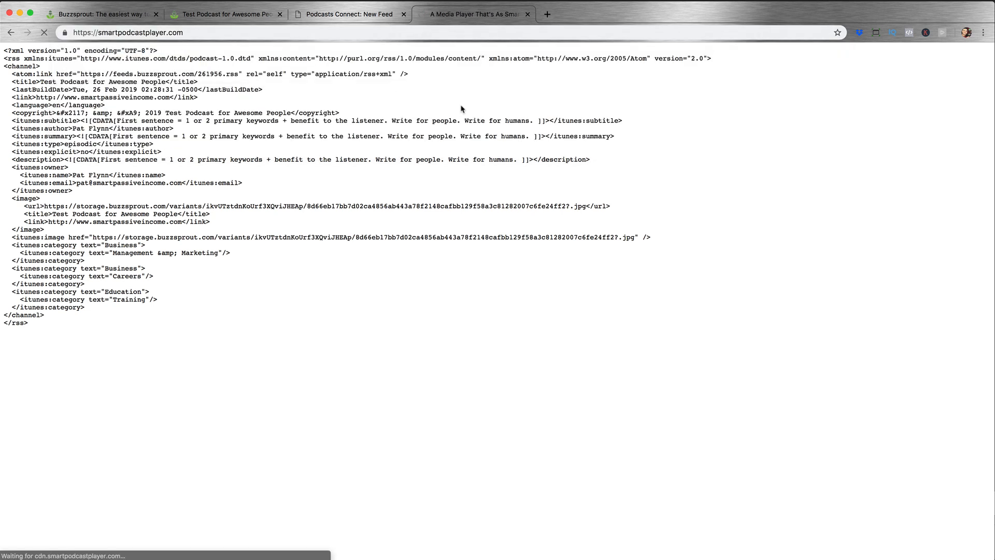
Step: Examine the full player demo on the Smart Podcast Player homepage, including its episode list and search field
scroll(801, 276, down, 3)
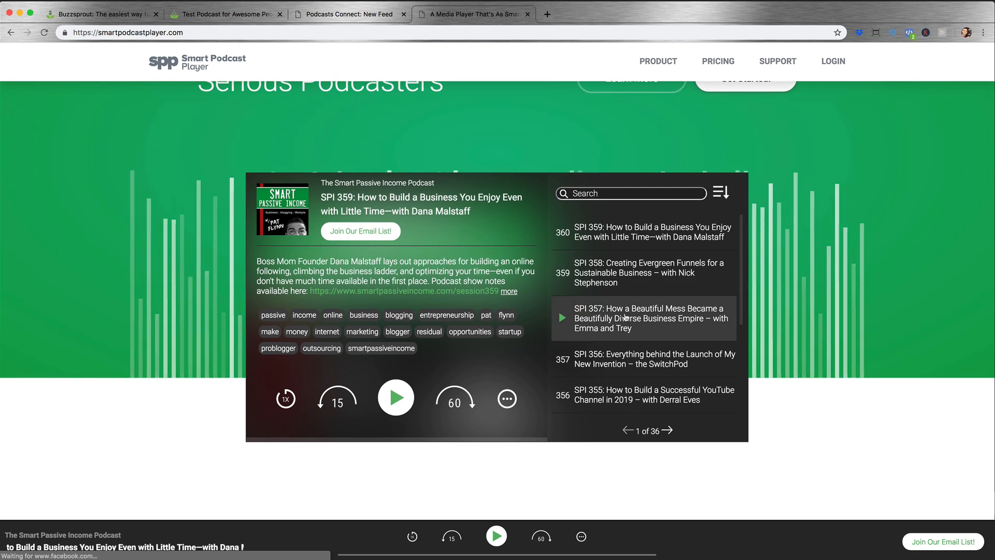
scroll(626, 317, down, 6)
scroll(626, 317, up, 5)
scroll(627, 317, up, 2)
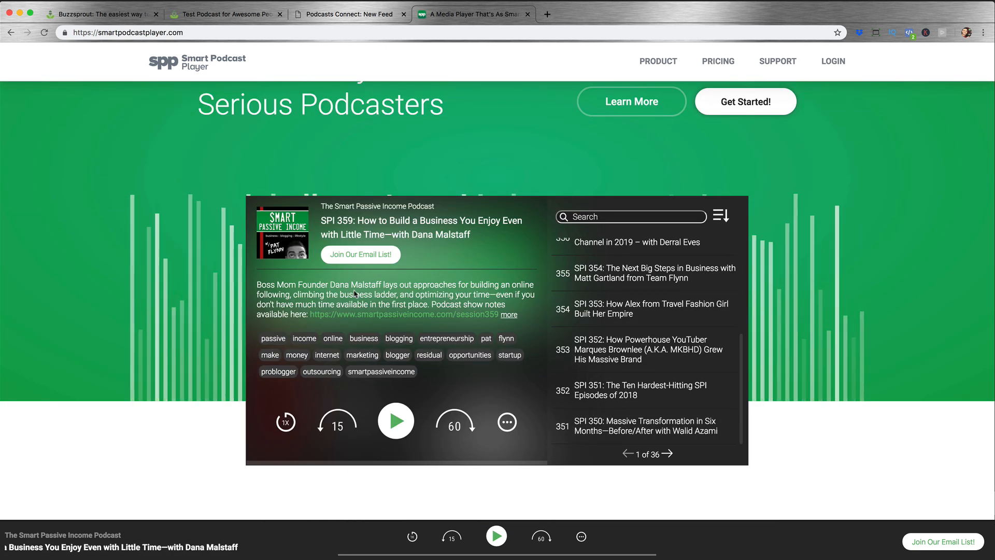
scroll(692, 358, down, 6)
scroll(694, 359, up, 4)
scroll(692, 358, up, 2)
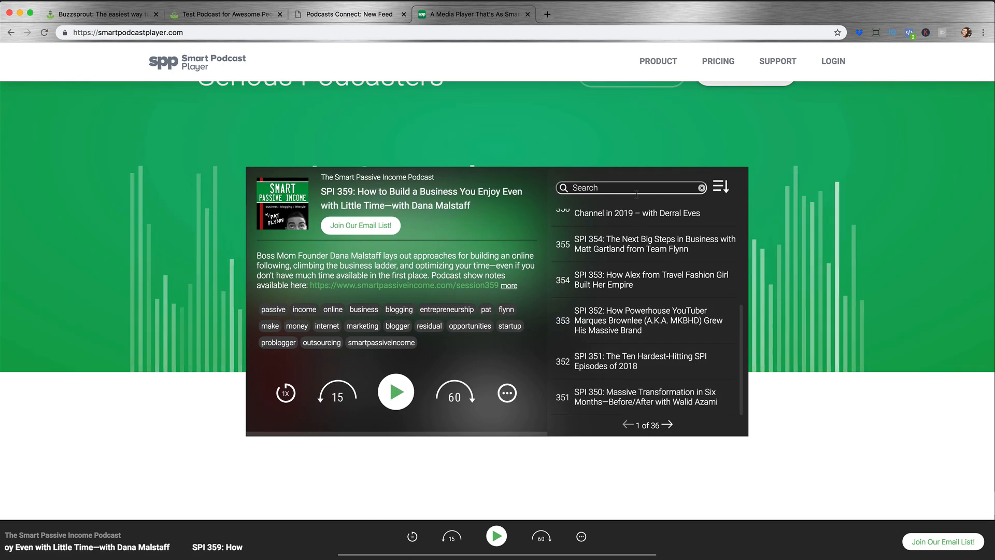
Step: Look through the homepage's email capture, testimonial and featured podcaster sections, and switch back to Buzzsprout's audio players page
scroll(779, 355, down, 10)
scroll(780, 357, down, 15)
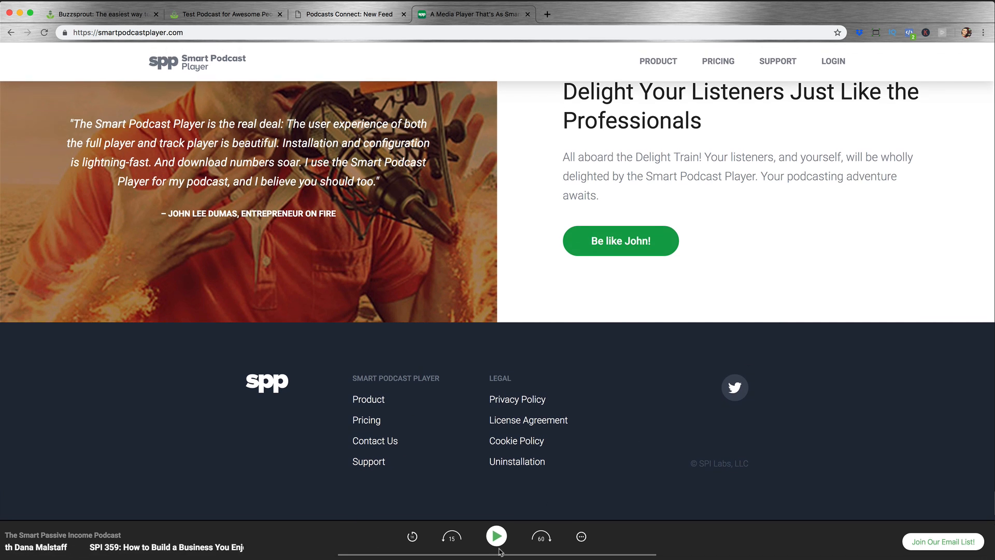
scroll(579, 389, up, 15)
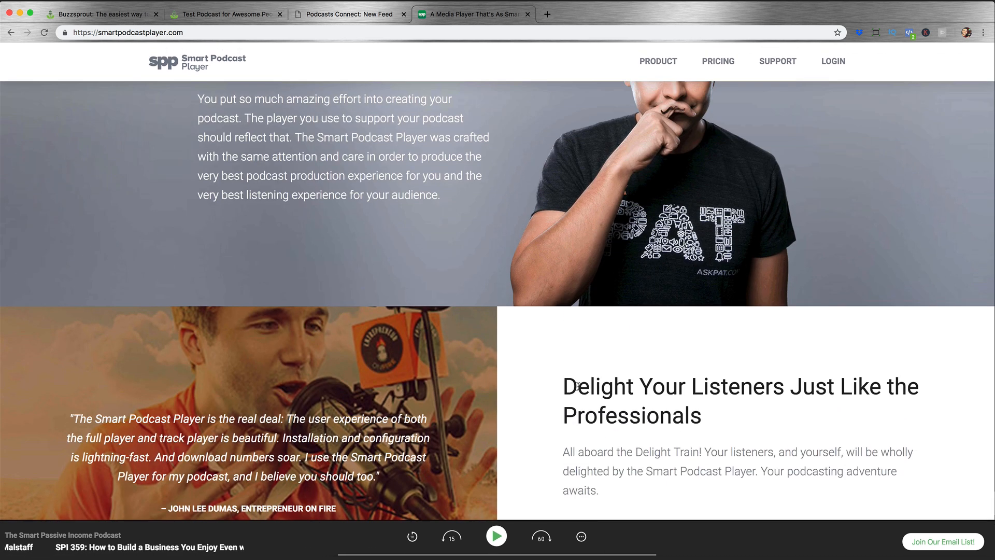
scroll(577, 389, up, 8)
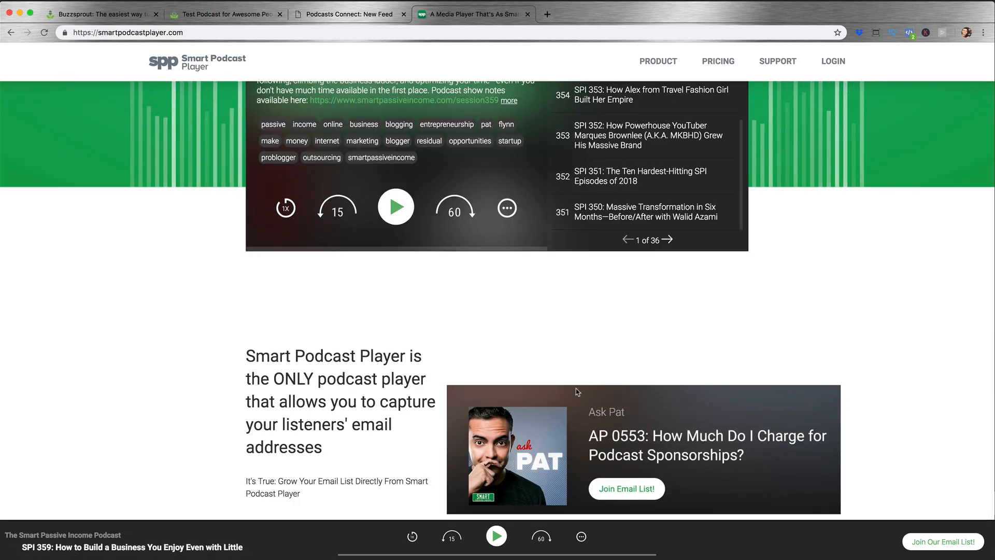
scroll(577, 393, down, 10)
scroll(576, 393, down, 5)
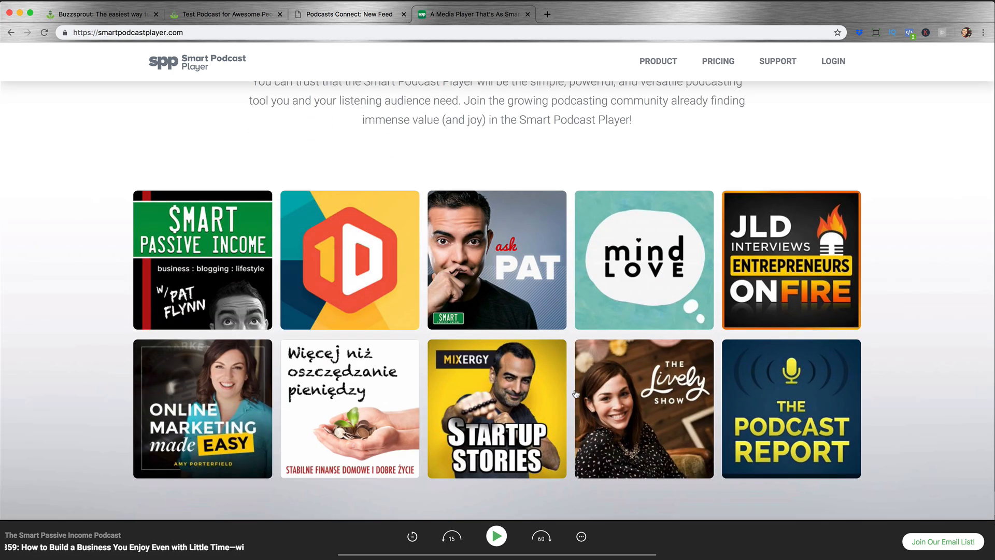
scroll(767, 380, up, 4)
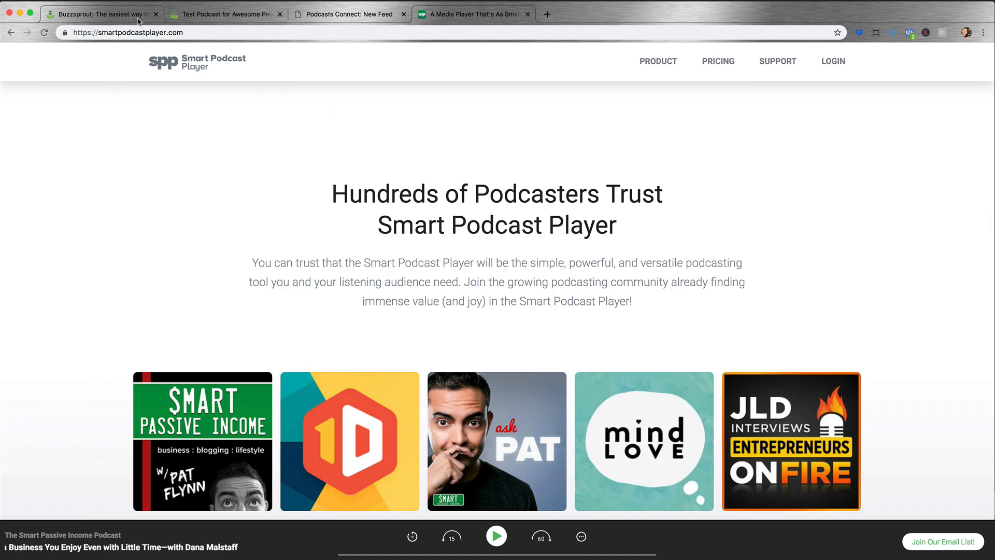
click(126, 20)
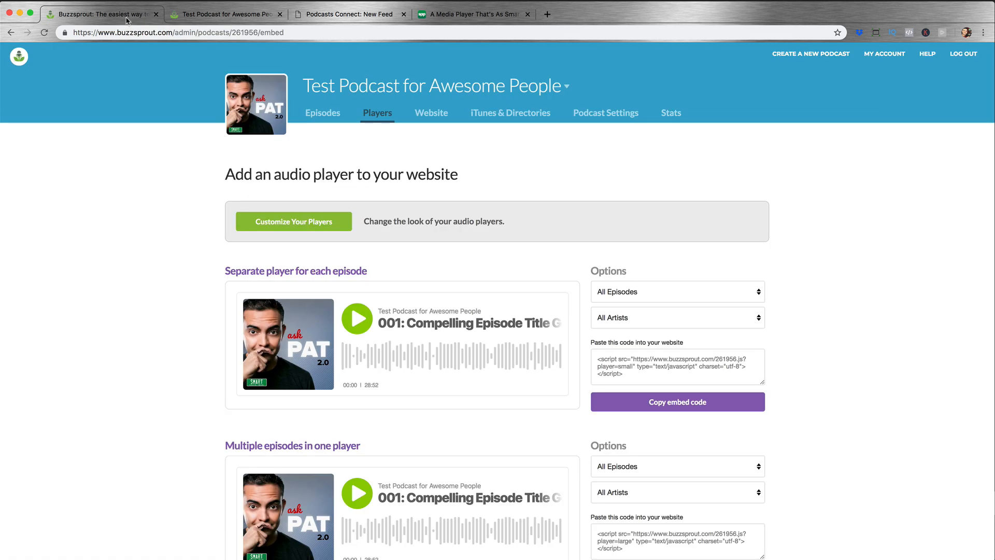
Step: Look over the embeddable player options and return to the podcast's episode list
scroll(550, 192, down, 4)
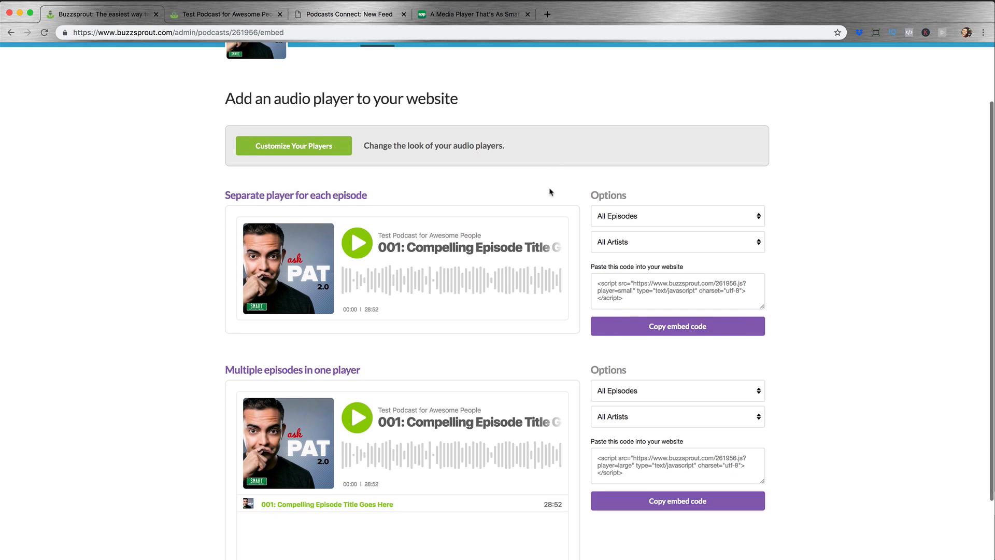
scroll(550, 192, up, 4)
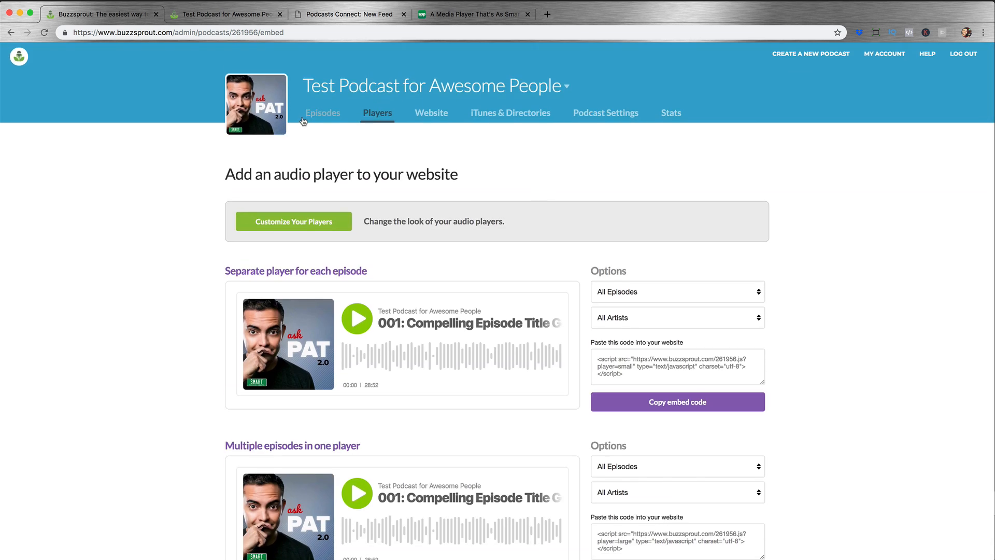
click(329, 120)
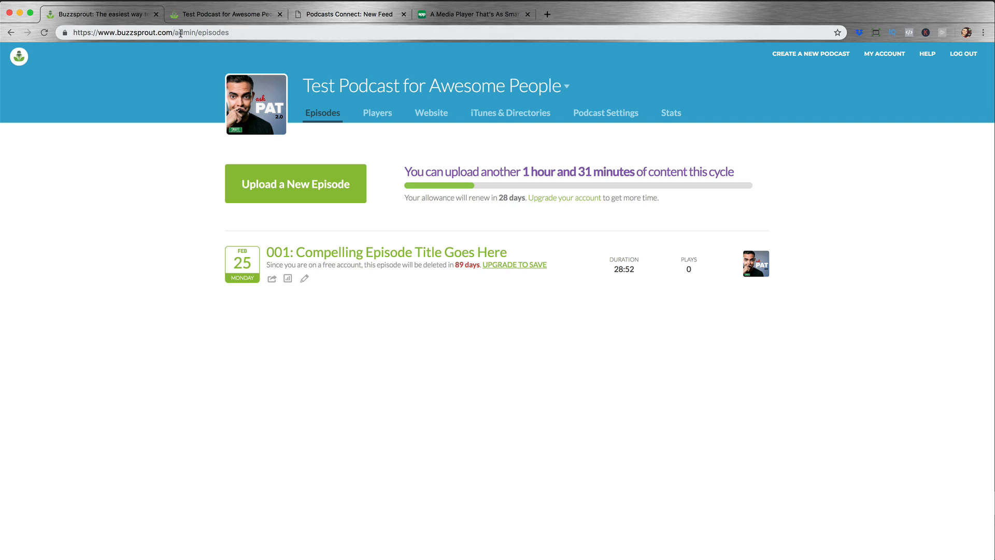
Step: Load smartpassiveincome.com/buzzsprout in the current browser tab
click(237, 34)
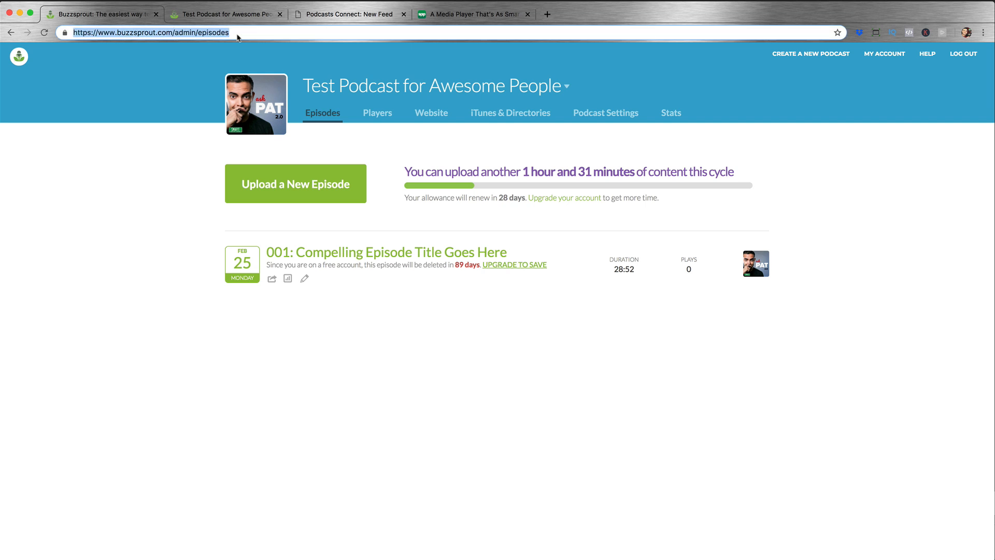
text(smartpassiveincome.com)
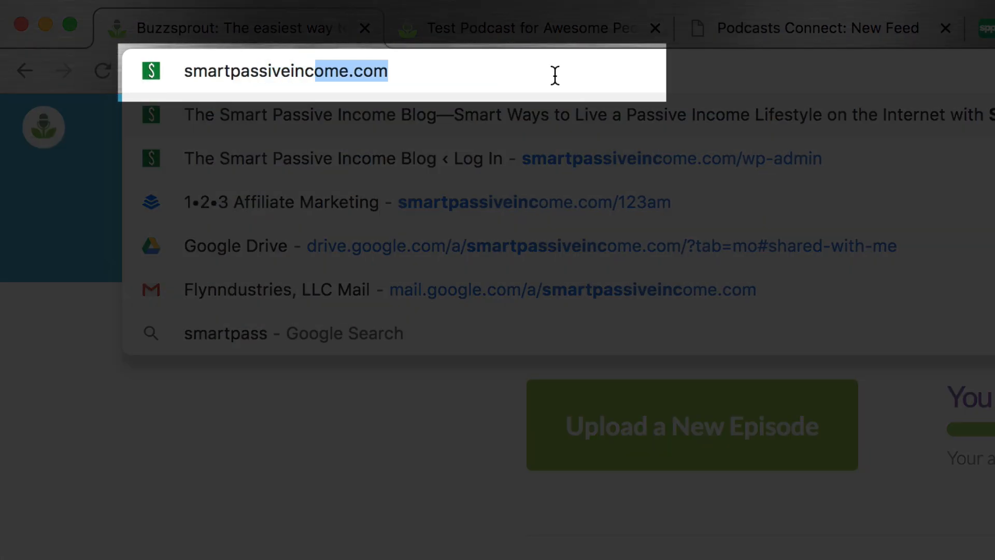
text(/buzzsprout)
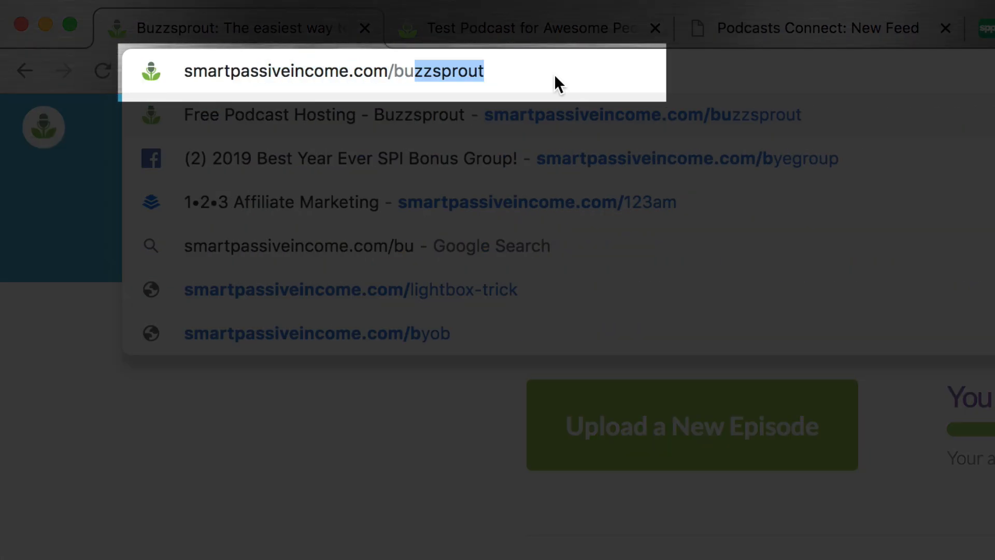
key(Return)
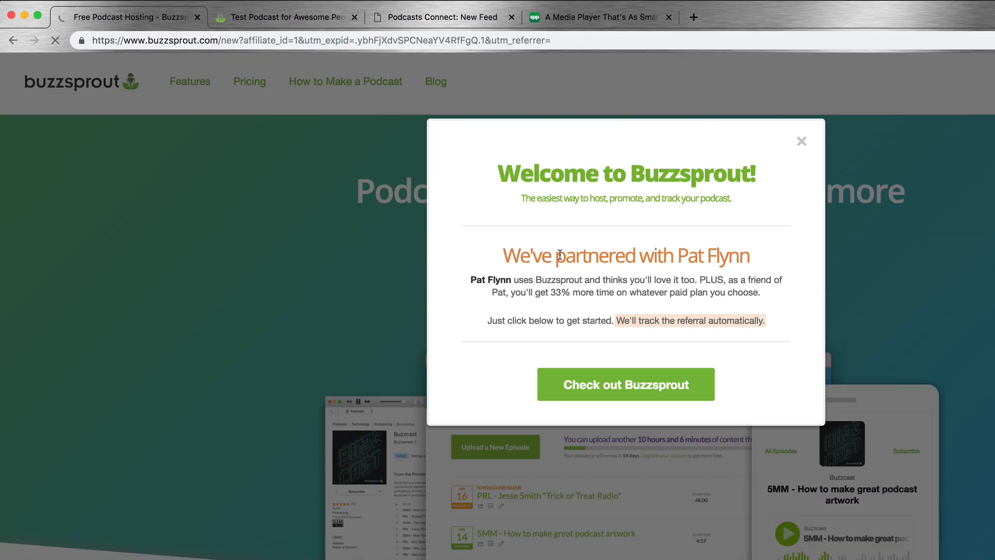